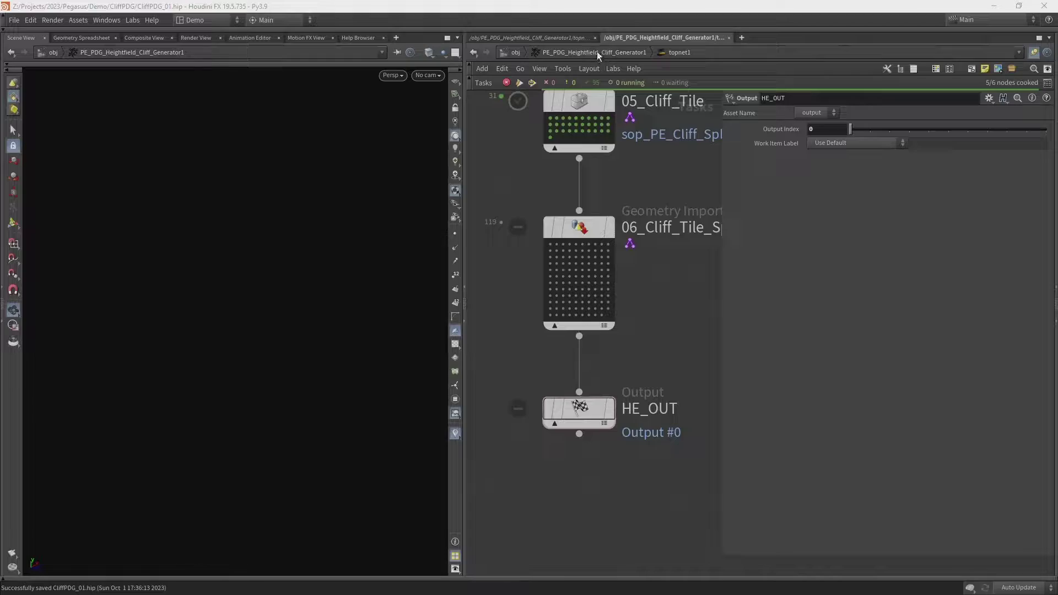
Return to the object level and save the node type of the PE_PDG_Heightfield_Cliff_Generator1 asset
left_click(587, 51)
left_click(515, 54)
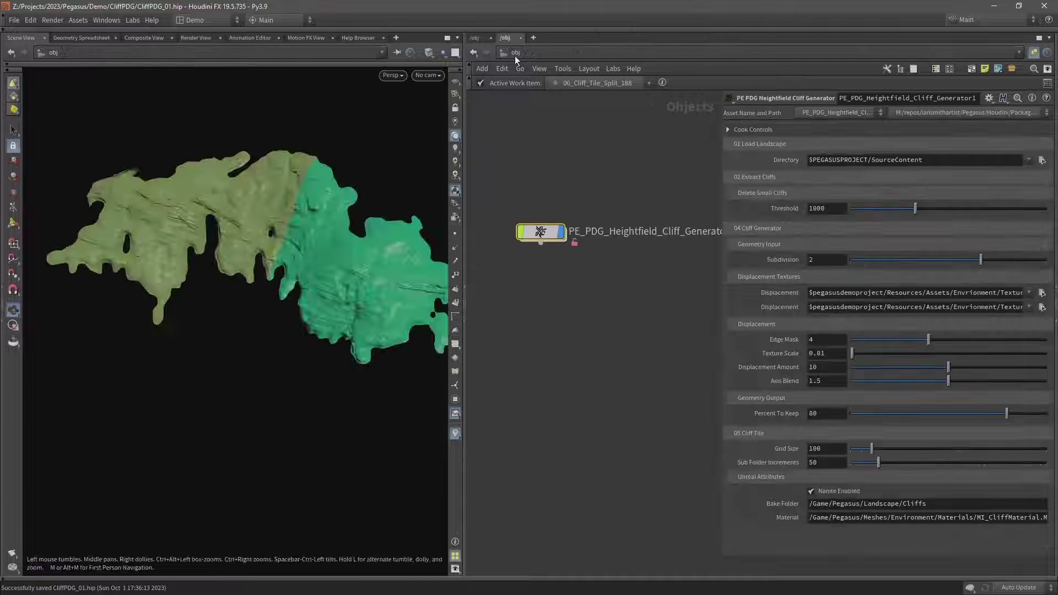
right_click(543, 235)
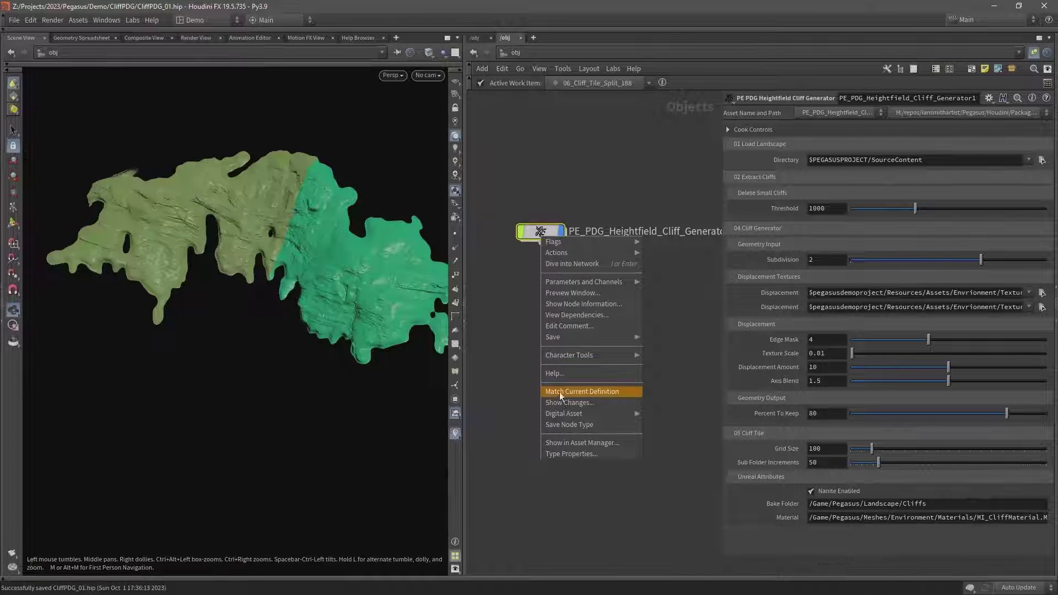
left_click(570, 425)
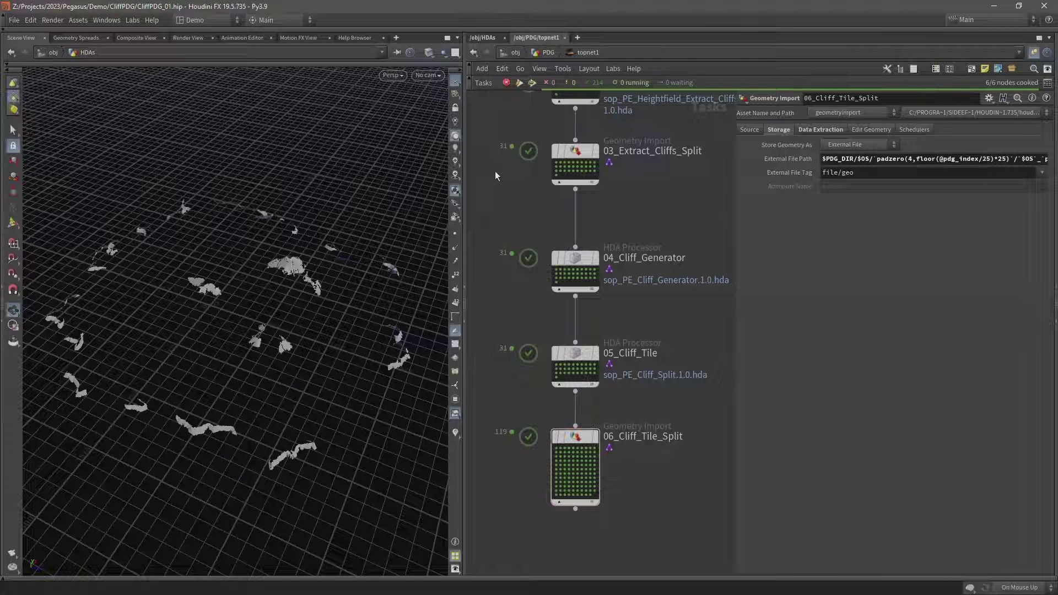
Review the settings of the 03_Extract_Cliffs_Split, 04_Cliff_Generator and 05_Cliff_Tile task nodes in topnet1
left_click(575, 163)
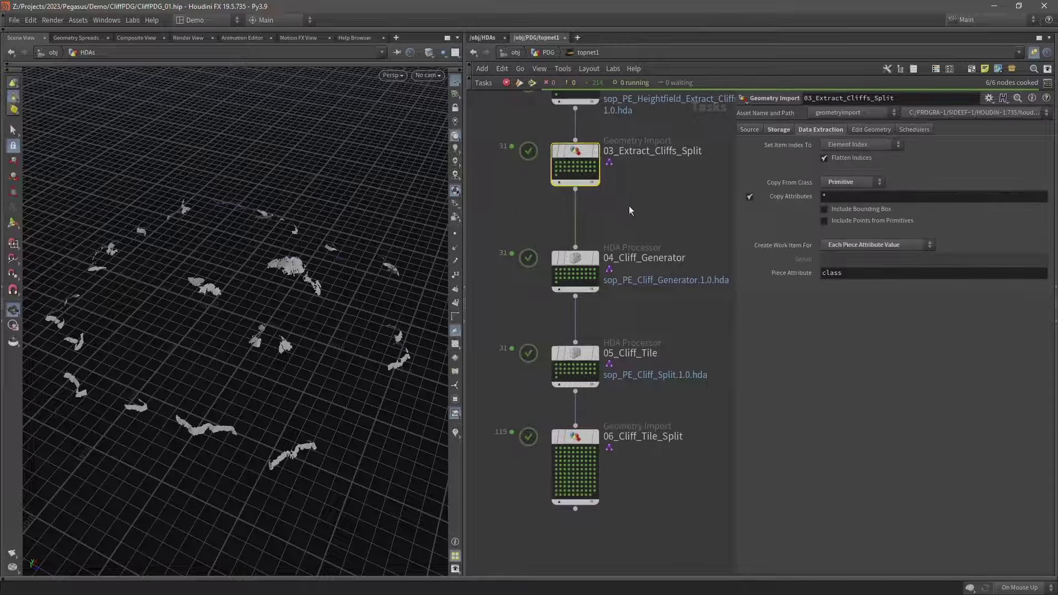
key("Down")
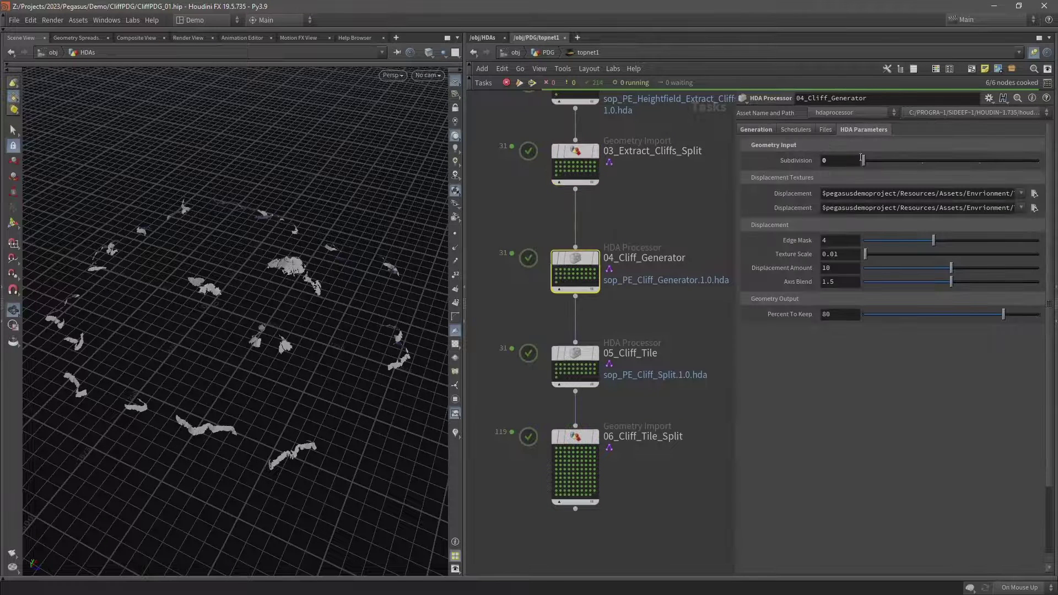
key("Down")
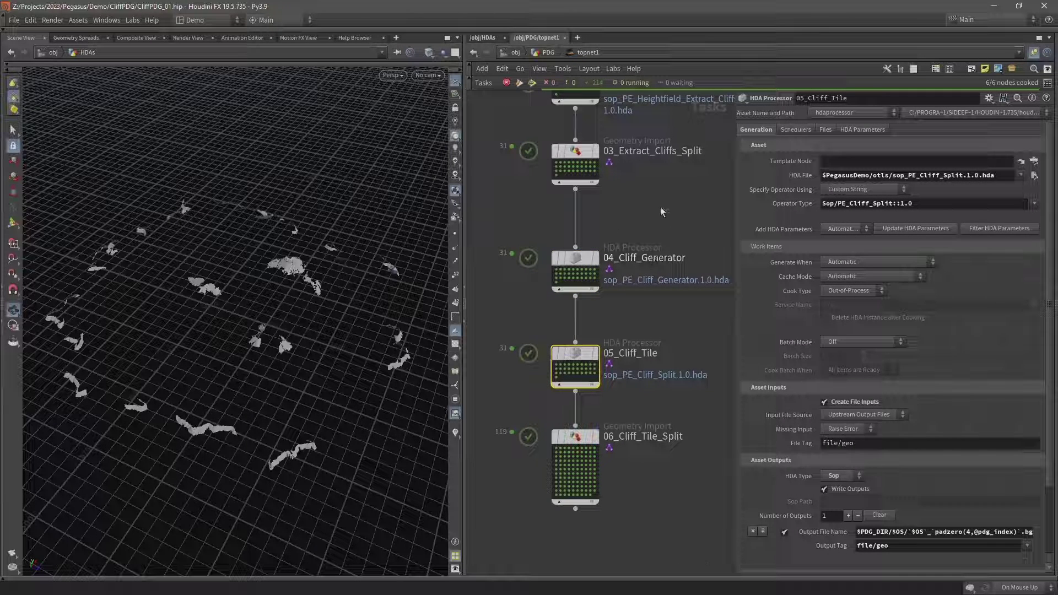
key("Up")
key("Up")
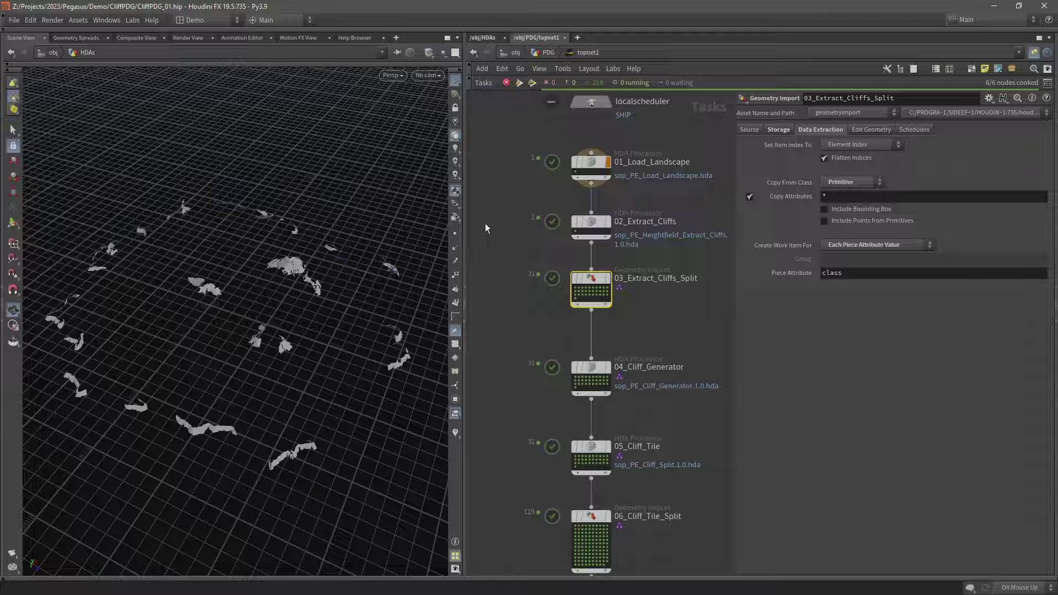
Rename the PDG geometry object as PDG_Heightfield_Cliff_Generator and place it below the HDAs node
left_click(511, 53)
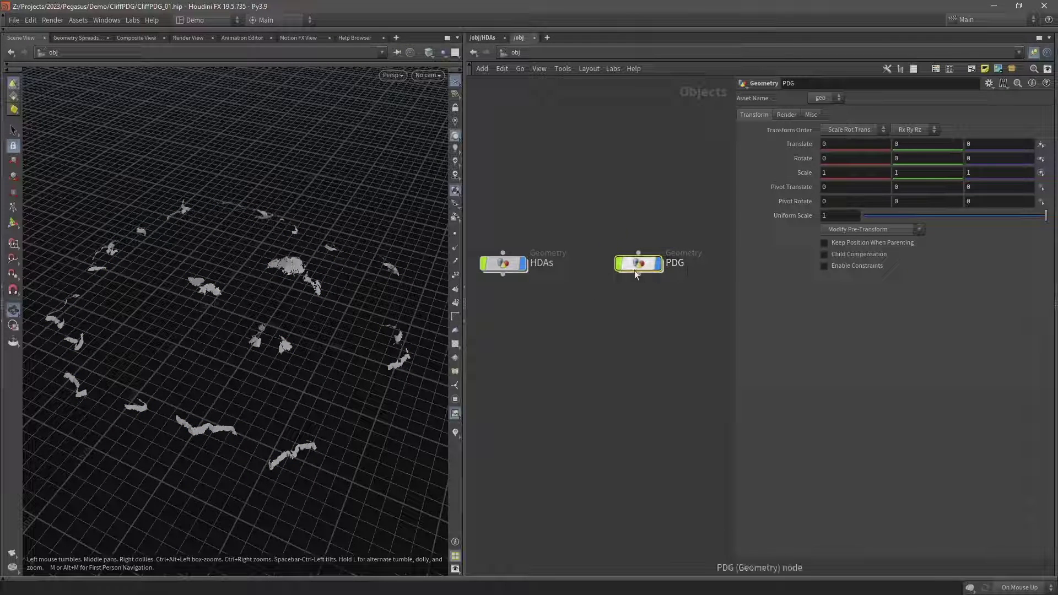
left_click_drag(640, 271, 618, 292)
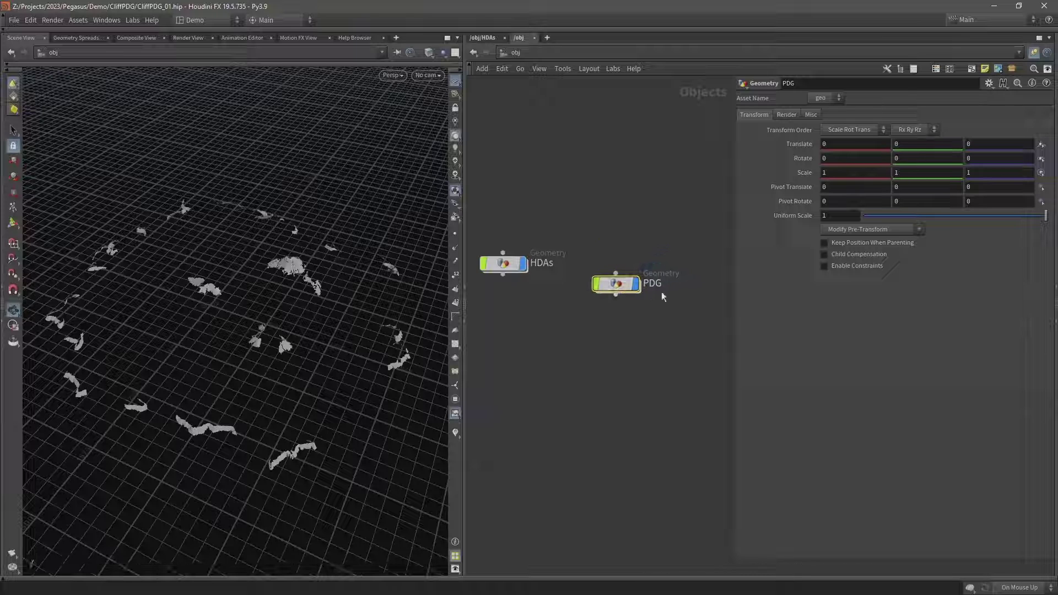
double_click(661, 284)
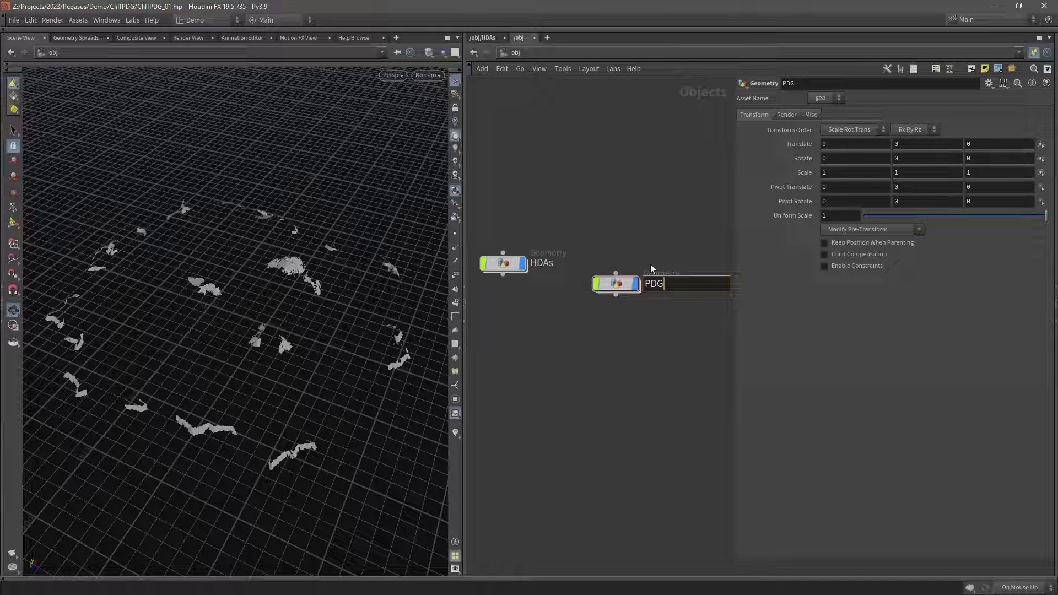
type("_")
type("Heightfield_Cliff_G")
type("enerator")
key("Return")
left_click_drag(617, 283, 497, 327)
scroll(538, 366, "up", 2)
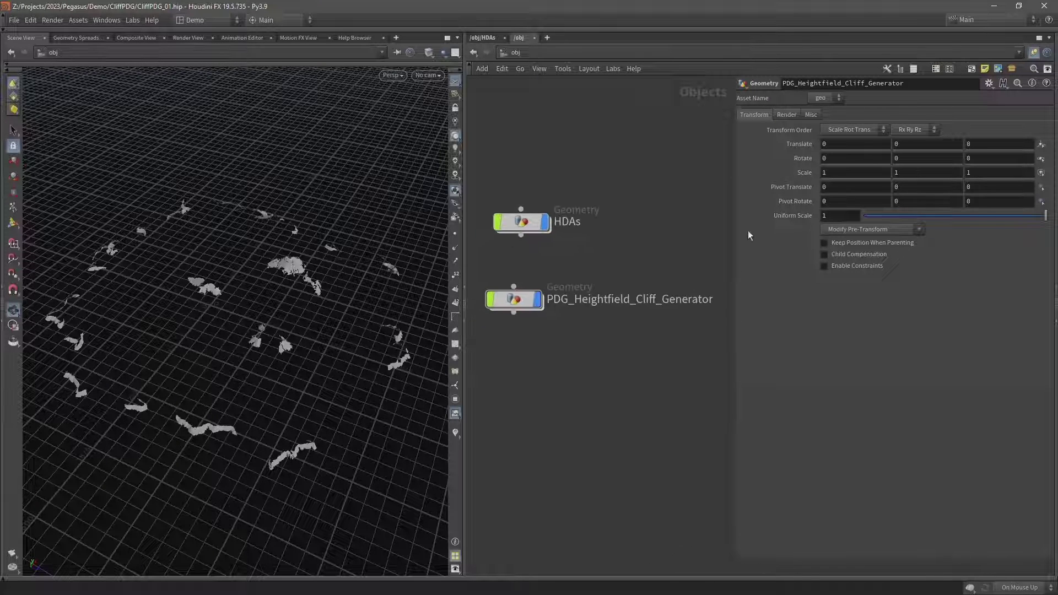
Start a new digital asset from the PDG_Heightfield_Cliff_Generator node with type name PE_PDG_Heightfield_Cliff_Generator and no author or branch
right_click(492, 312)
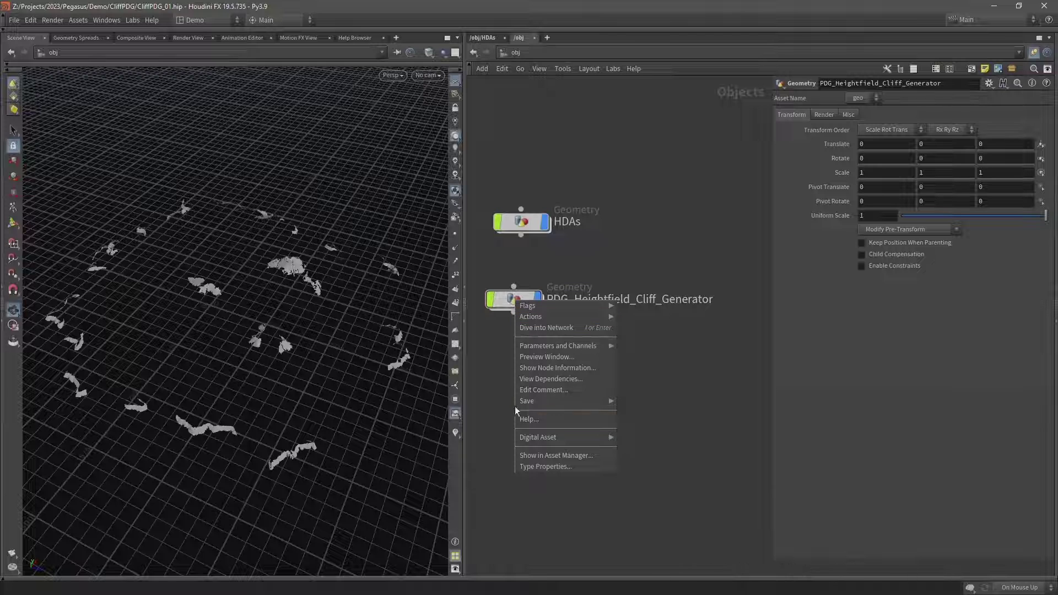
mouse_move(585, 437)
left_click(628, 437)
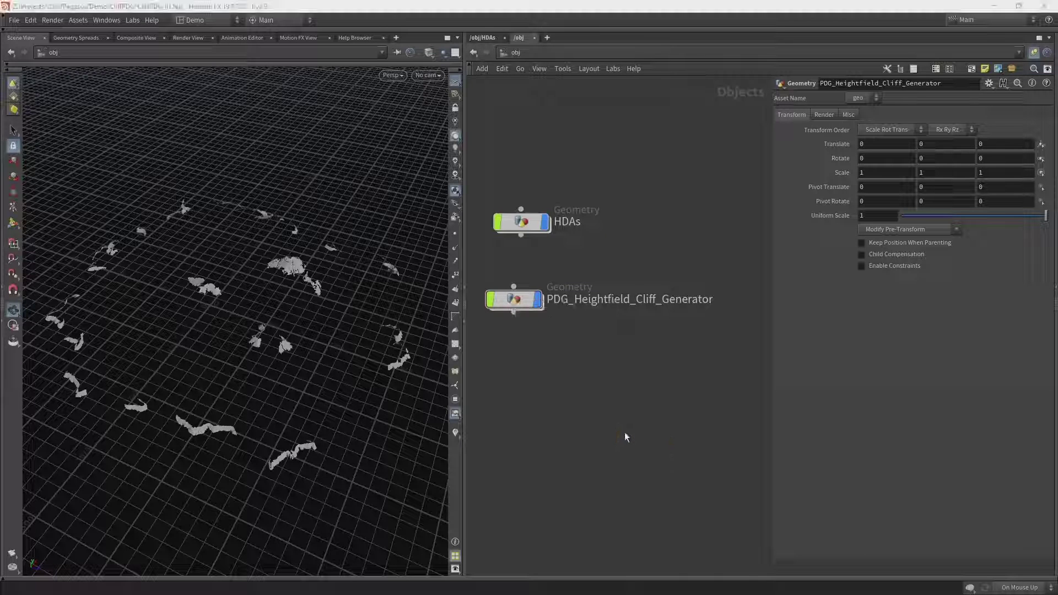
left_click(437, 207)
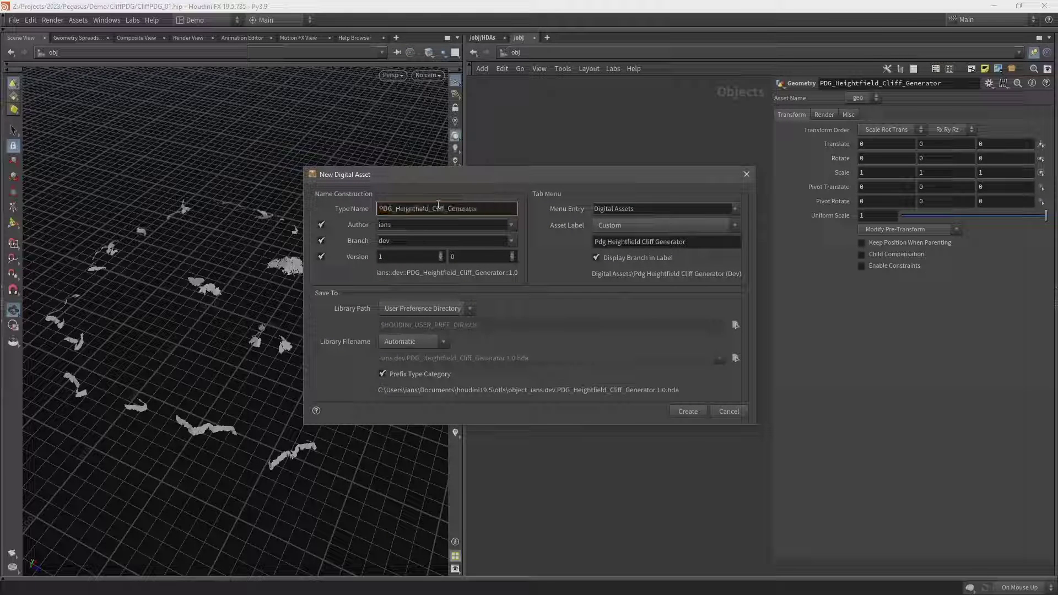
type("PE_")
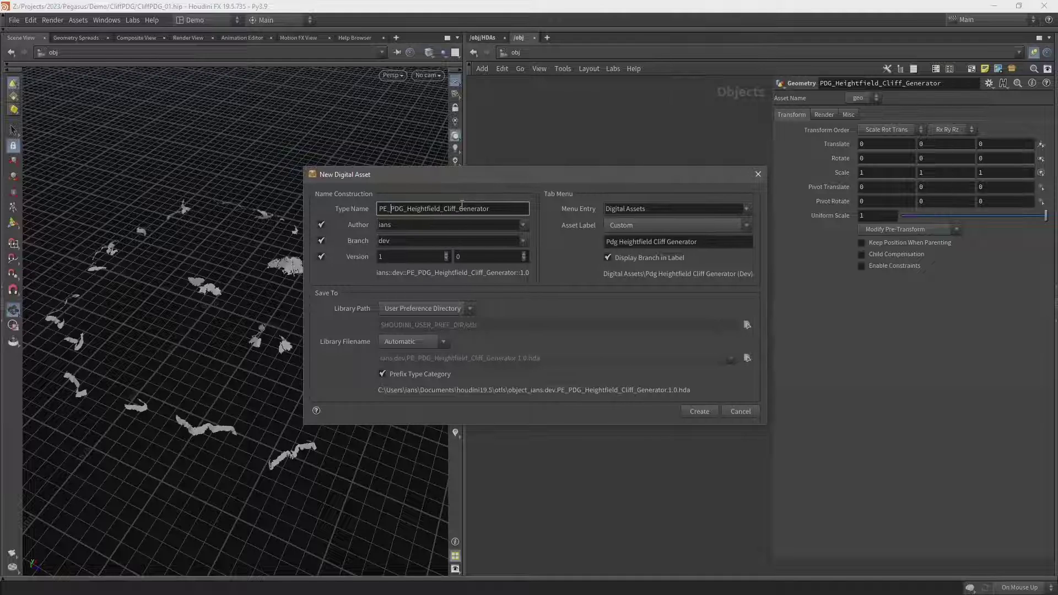
left_click(322, 225)
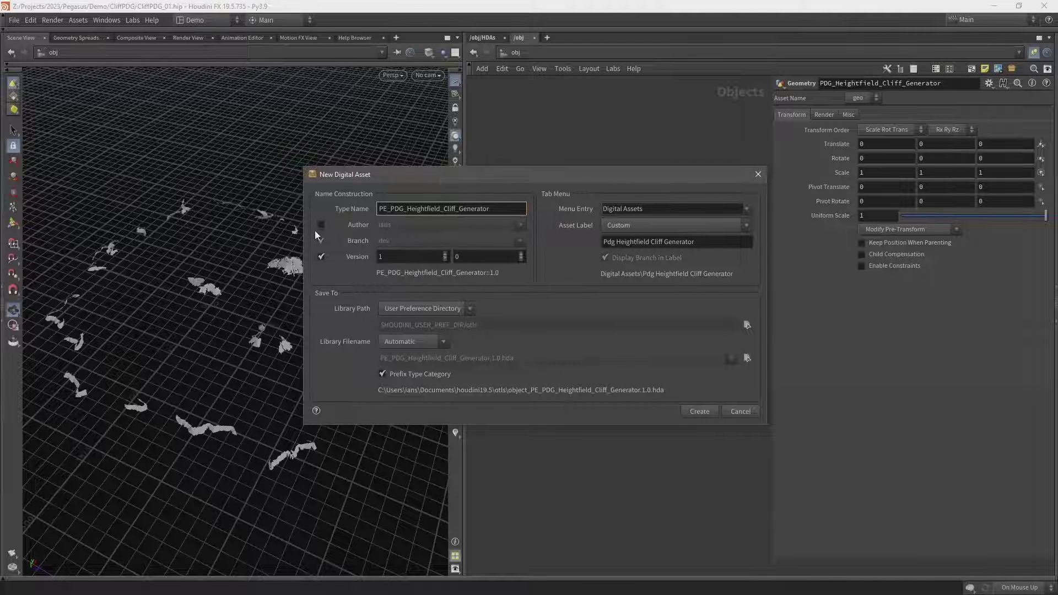
Set the asset's menu entry to Pegasus and its label to PE PDG Heightfield Cliff Generator
left_click(610, 209)
type("Pegasus")
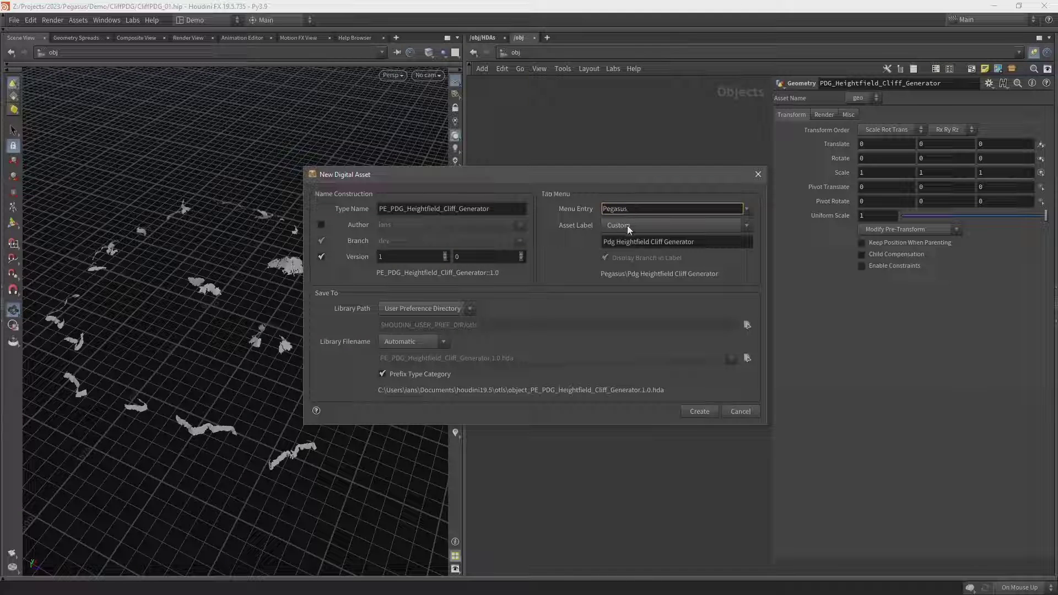
left_click(704, 238)
key("BackSpace")
key("BackSpace")
type("D")
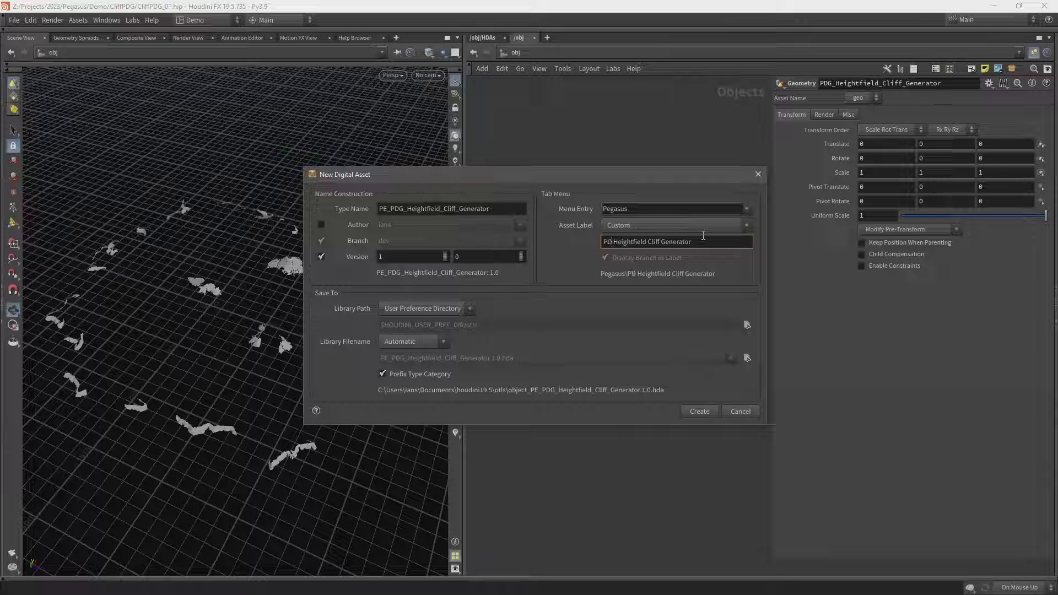
type("G")
key("Home")
type("PE")
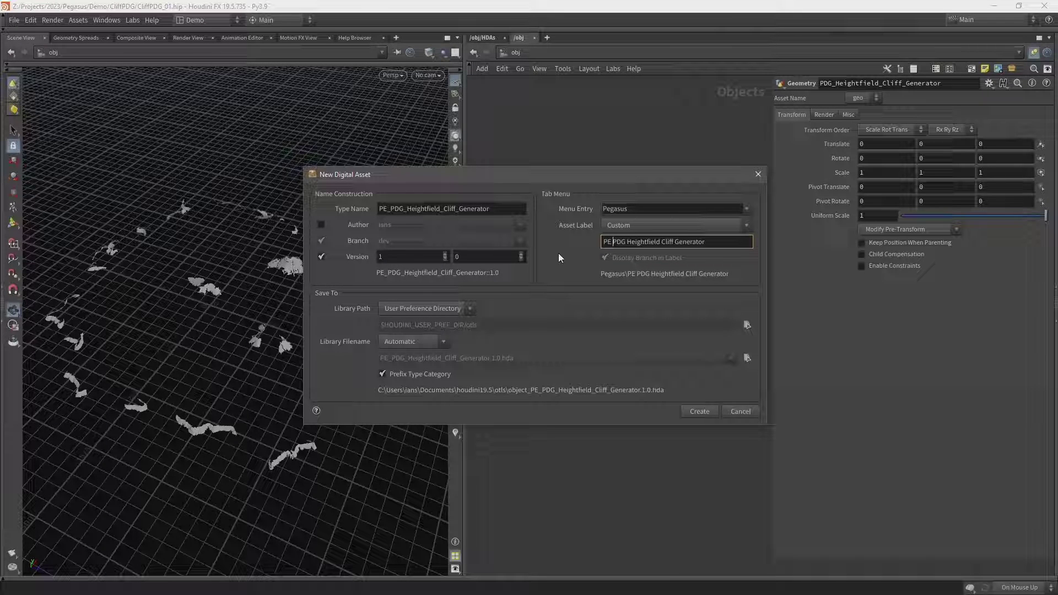
Use a custom library path of $PegasusDemo/otls for the new digital asset
left_click(418, 309)
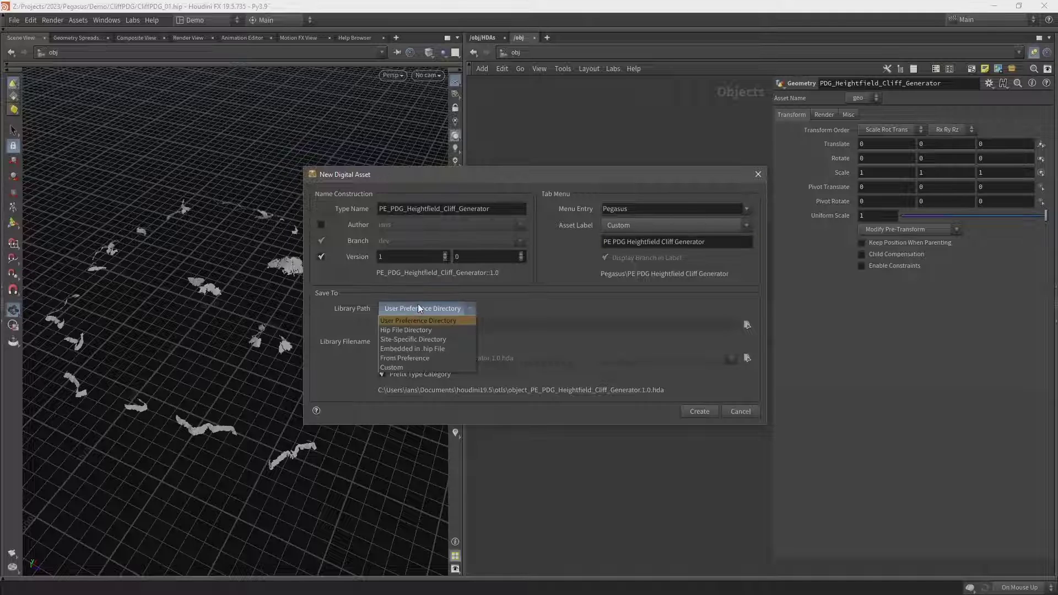
left_click(400, 366)
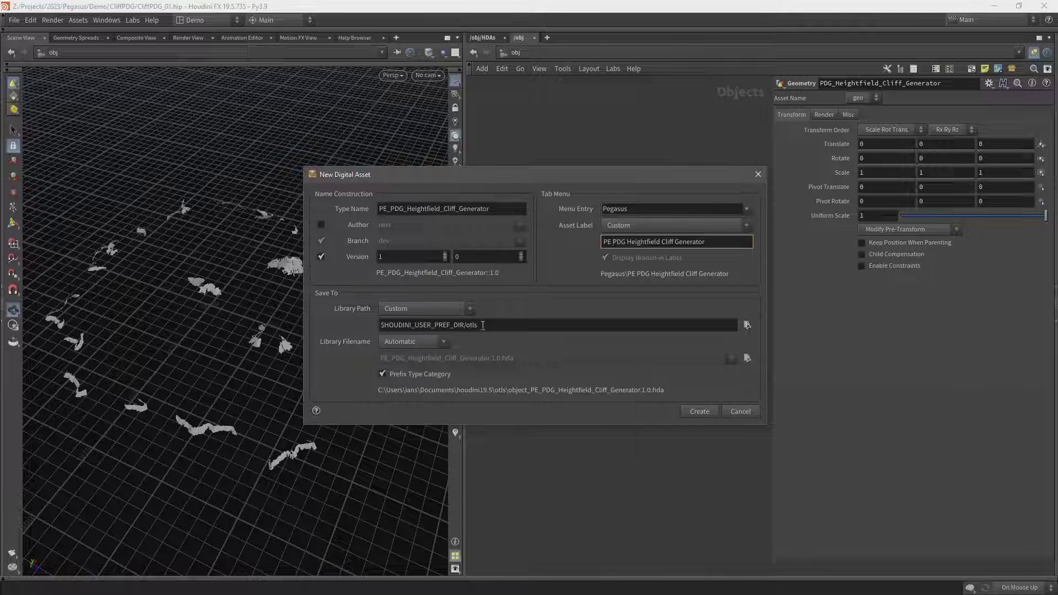
double_click(464, 325)
key("BackSpace")
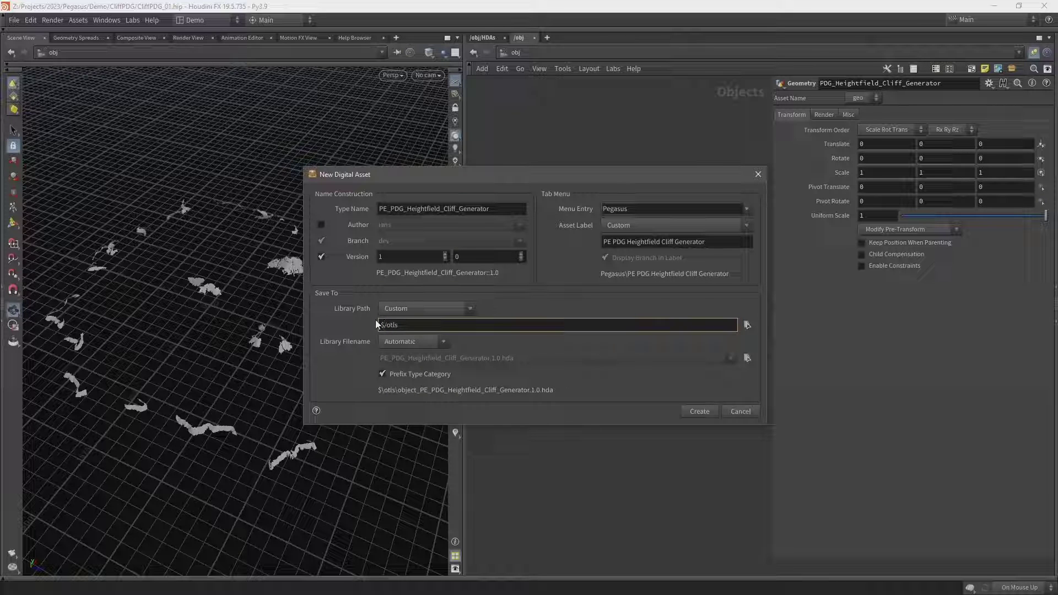
type("Pegasusdemo")
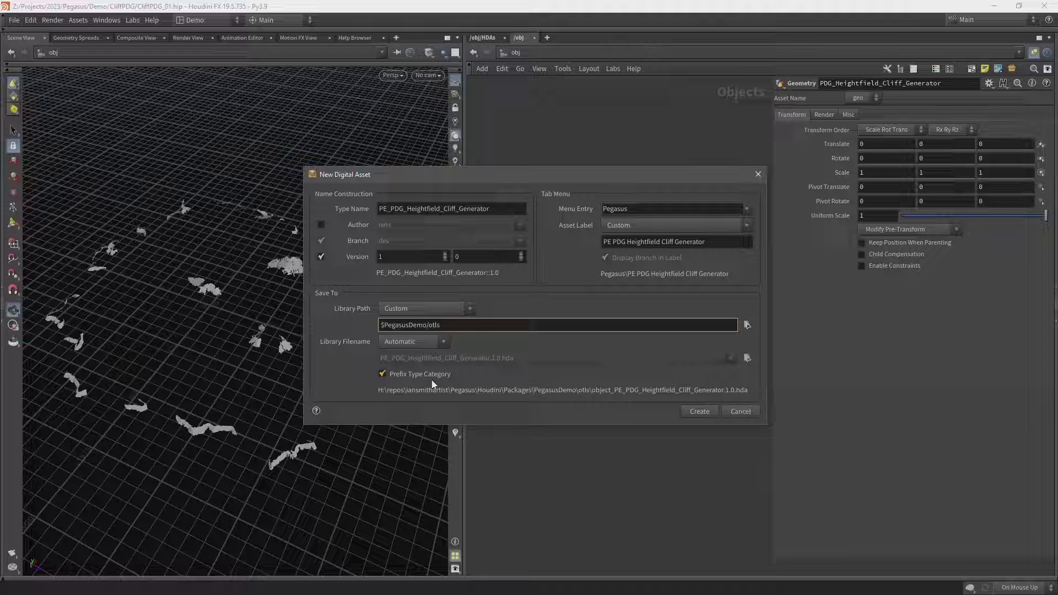
Examine the existing asset nodes inside the HDAs network and return to the object level
left_click_drag(523, 178, 487, 325)
middle_click_drag(519, 228, 533, 193)
double_click(533, 187)
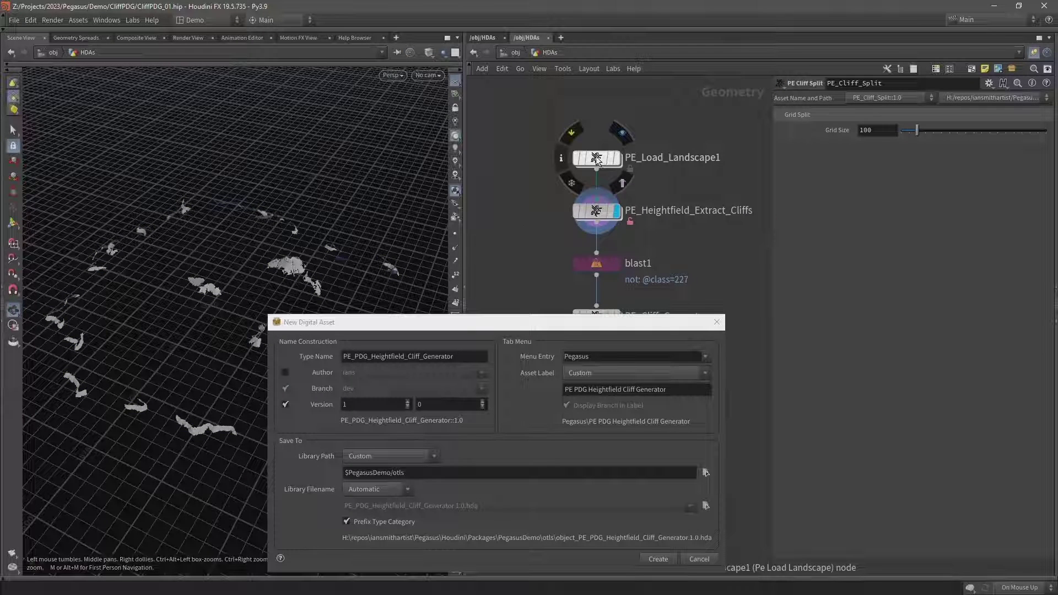
mouse_move(602, 158)
middle_click_drag(597, 156, 490, 78)
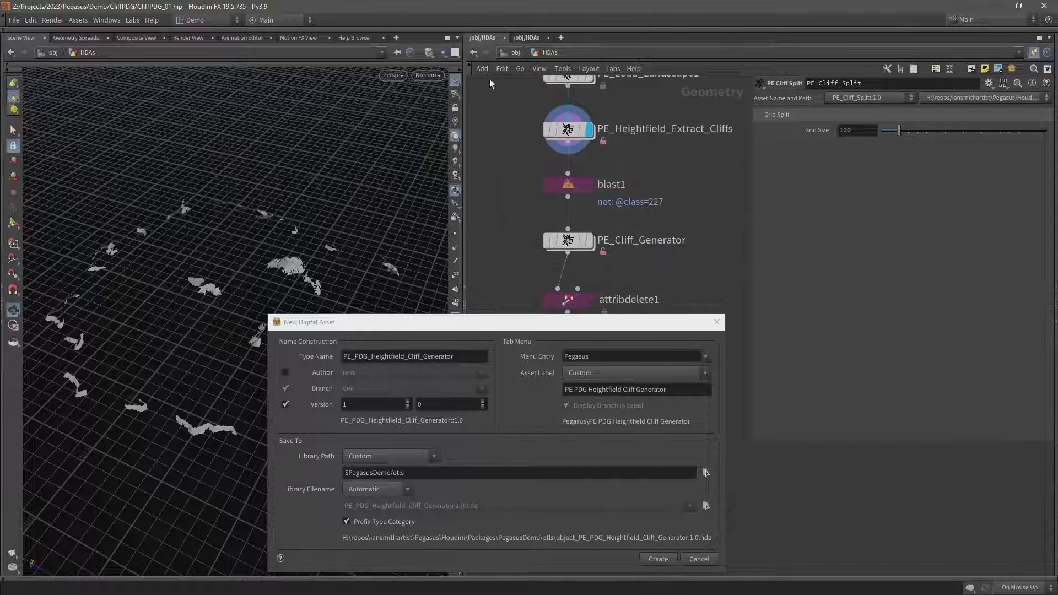
left_click(516, 53)
left_click(576, 236)
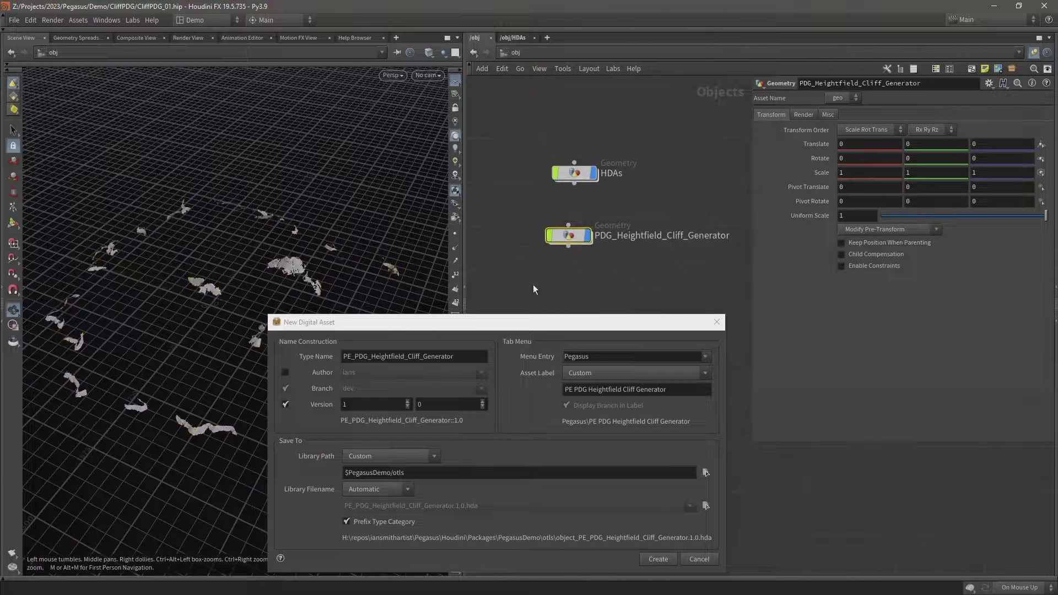
Create the digital asset and apply $PegasusDemo/Icons/PE_Logo.png as its icon
left_click_drag(545, 326, 465, 286)
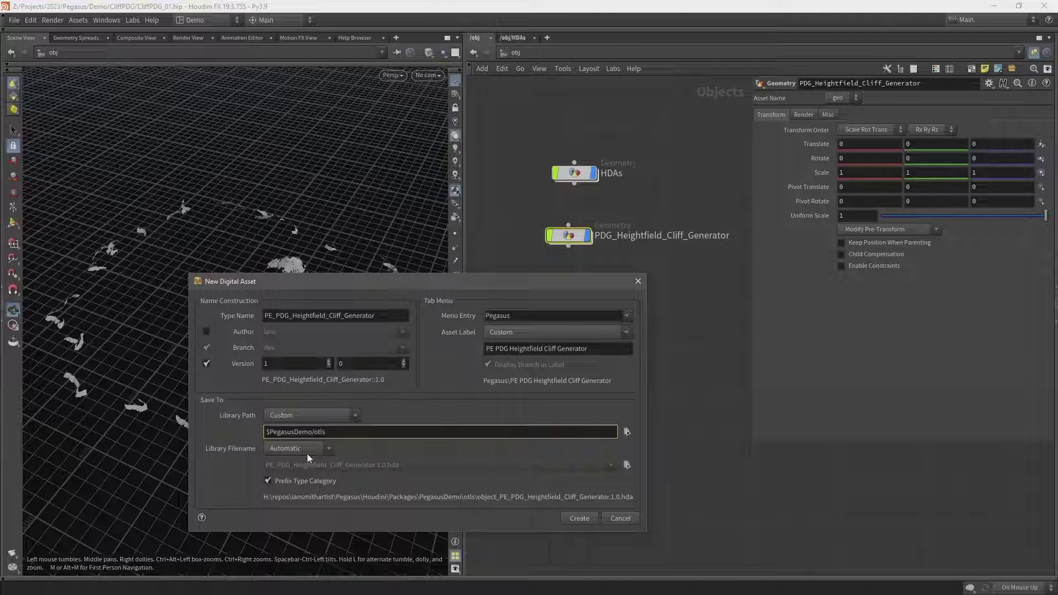
left_click(576, 516)
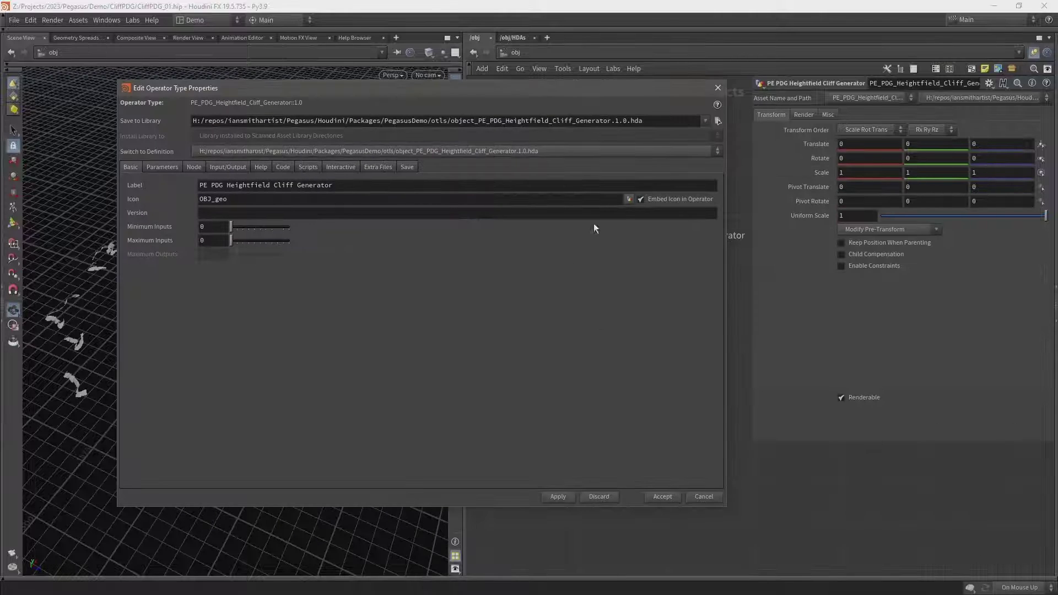
left_click(628, 199)
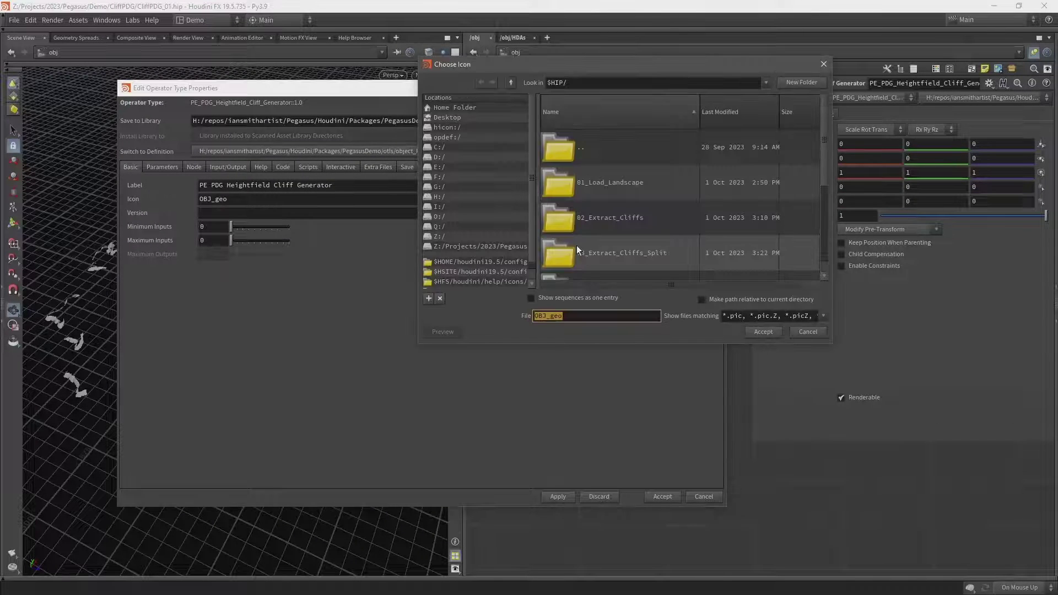
type("$Pegas")
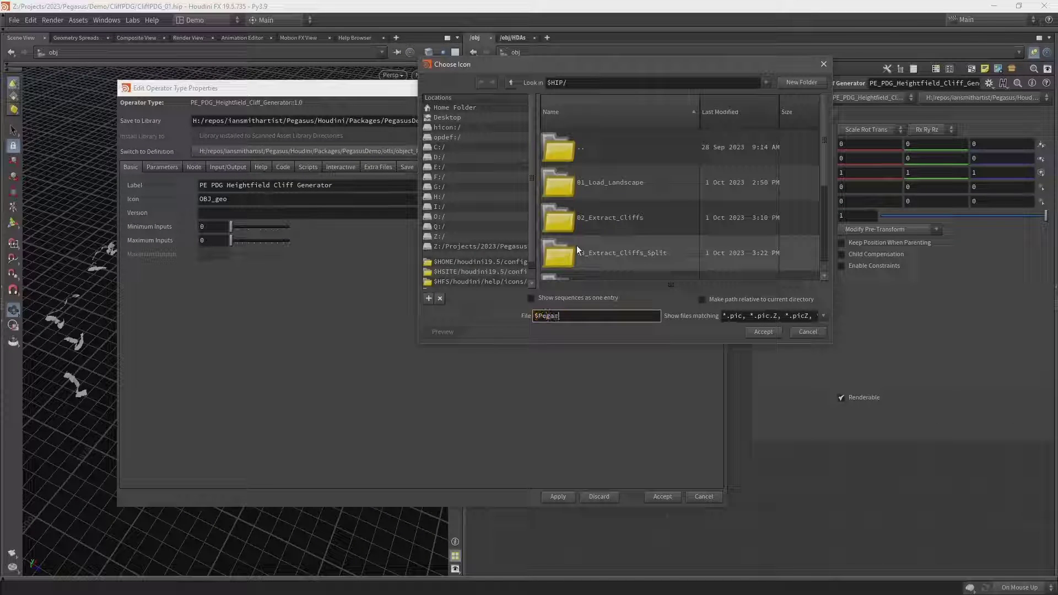
type("usDemo/")
left_click(581, 182)
double_click(581, 182)
double_click(580, 183)
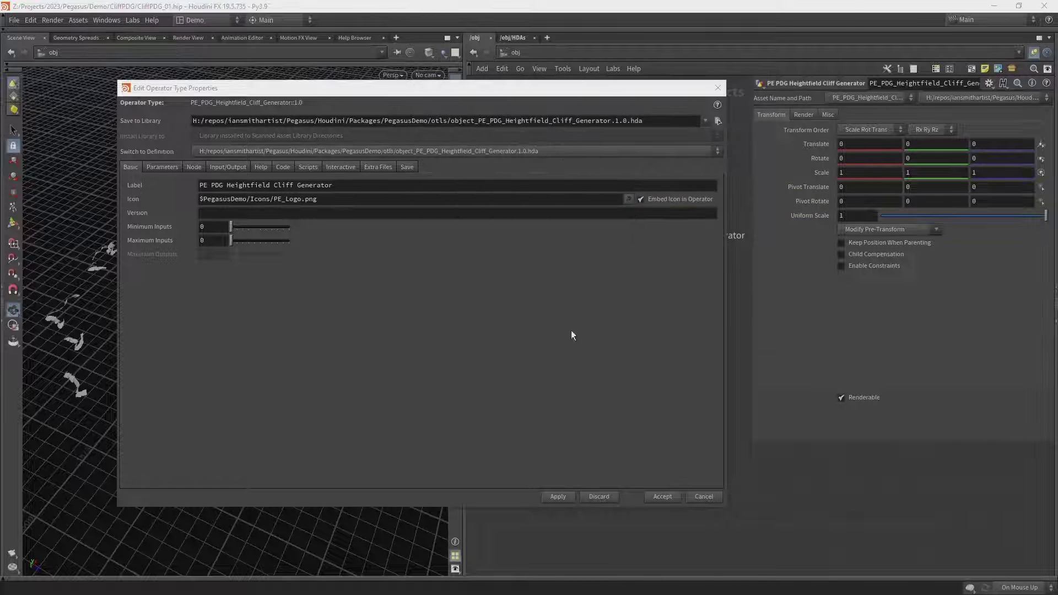
left_click(558, 497)
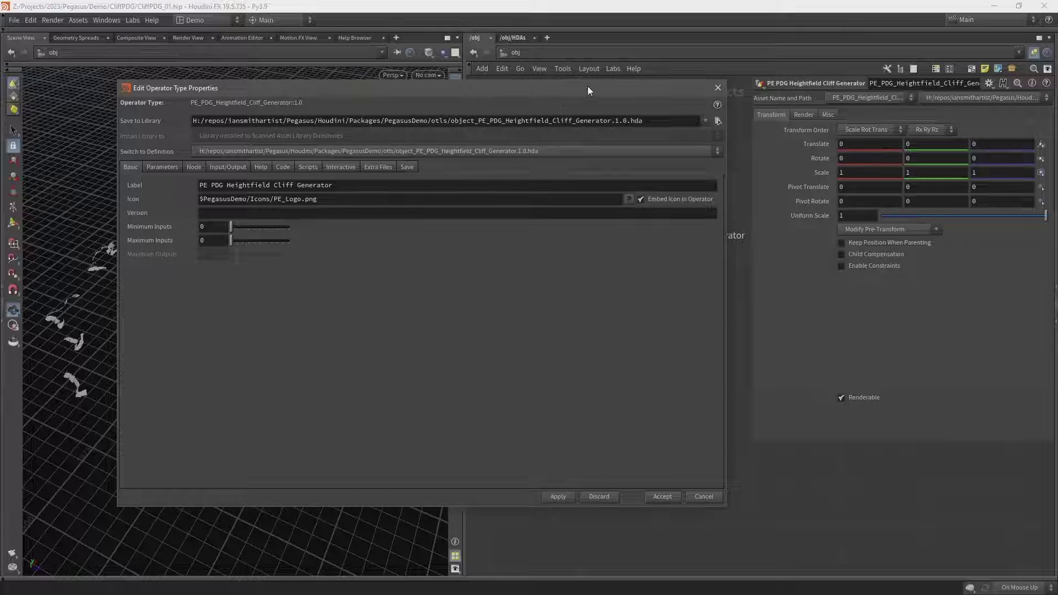
Clear the properties window from the network, shift the new asset node slightly below HDAs, and bring the window back up
left_click_drag(587, 86, 577, 350)
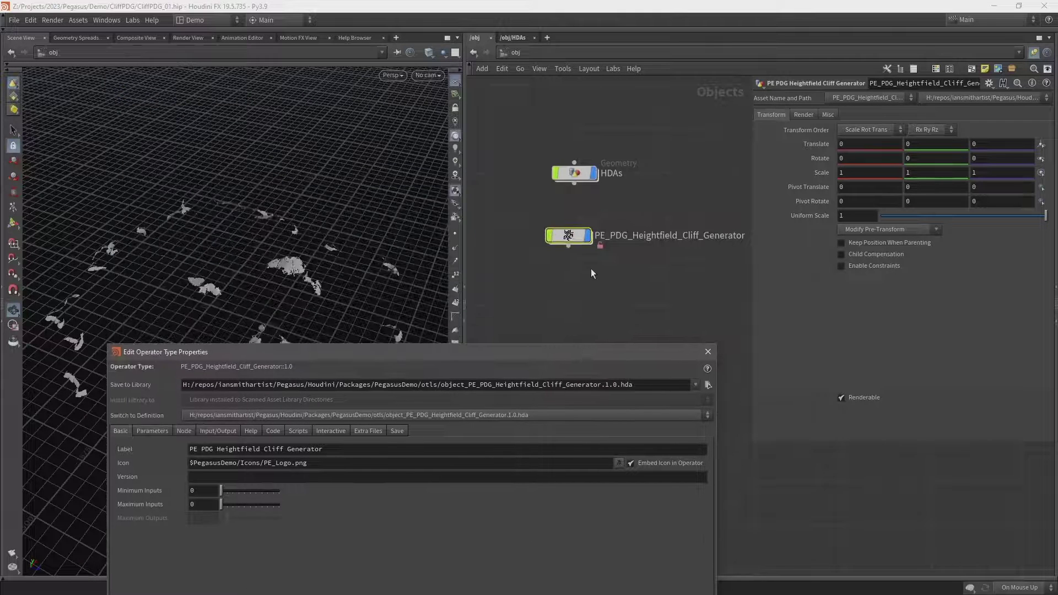
left_click(575, 263)
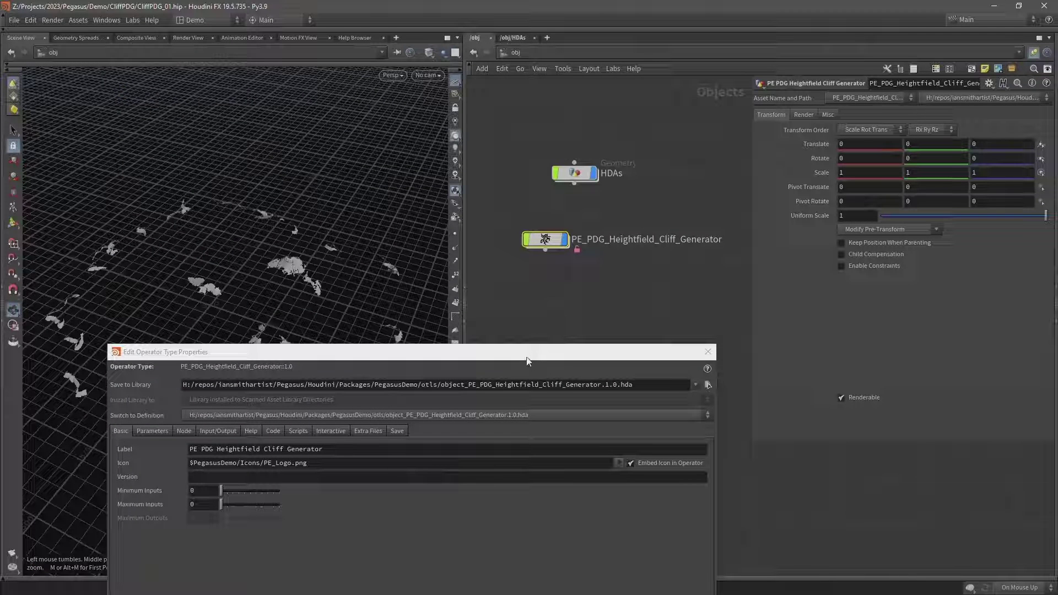
left_click_drag(388, 361, 300, 108)
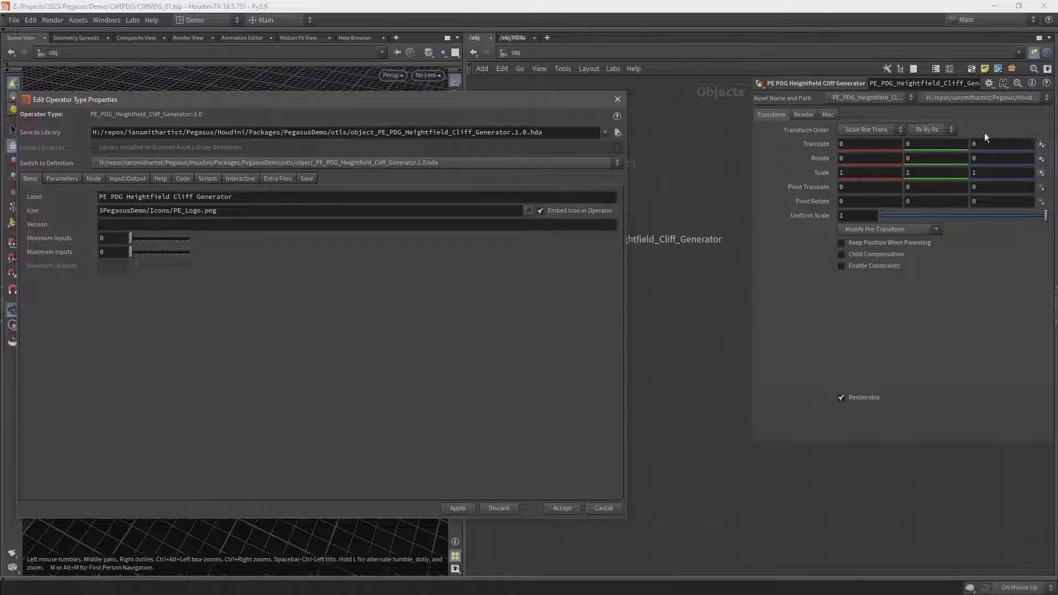
Make all of the asset's default parameters, from the Transform folder through Renderable, invisible and apply the change
left_click_drag(407, 103, 513, 102)
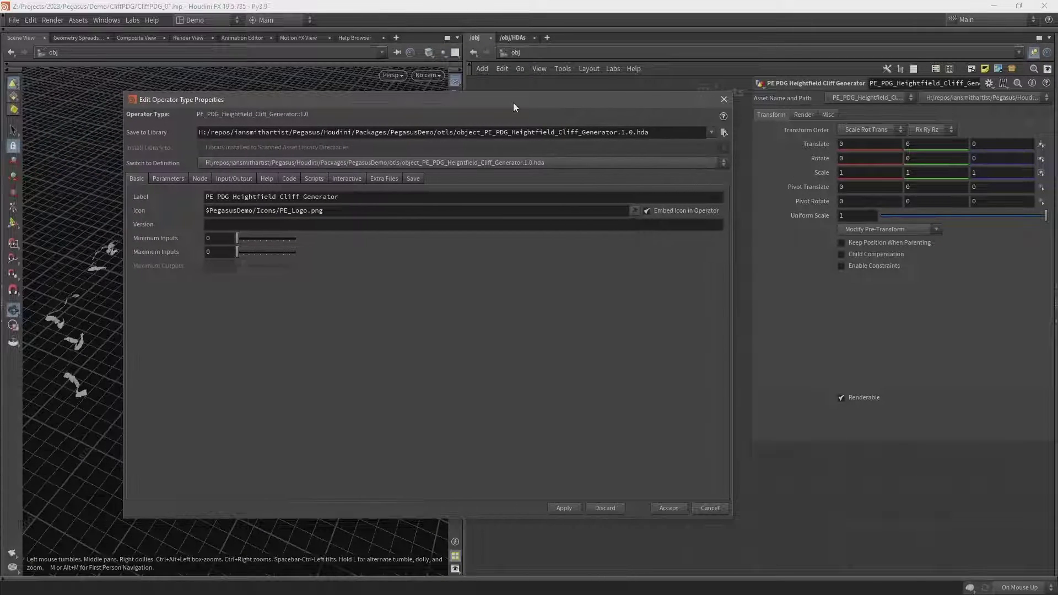
left_click(155, 178)
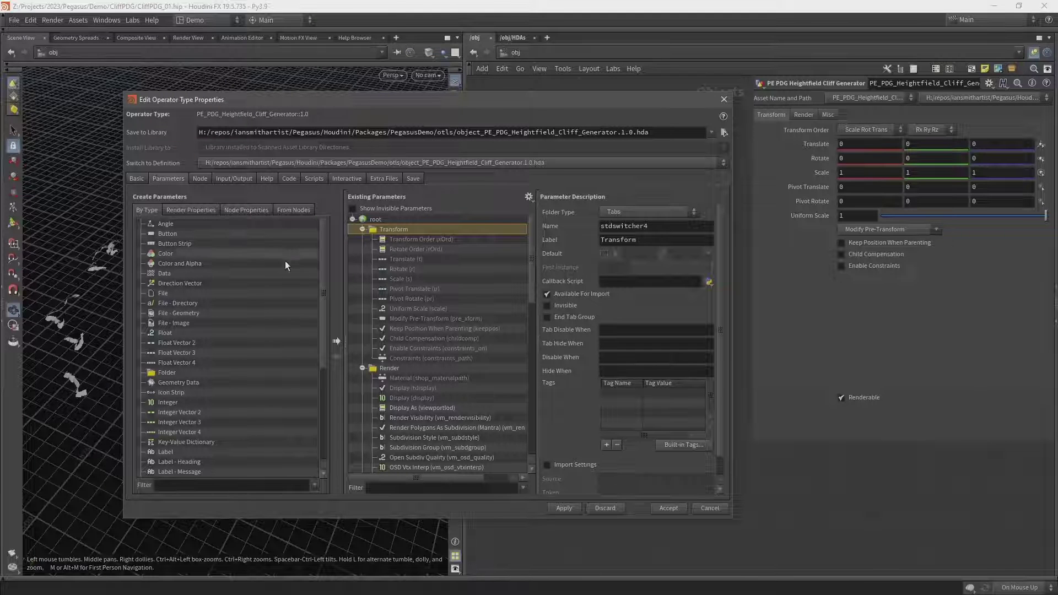
scroll(425, 256, "down", 1)
scroll(419, 317, "down", 10)
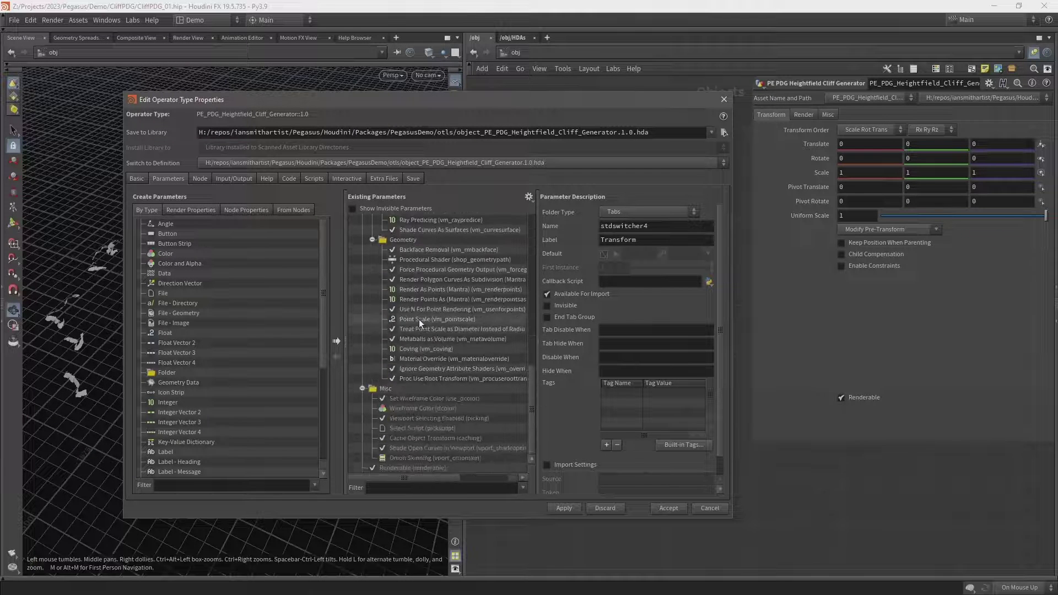
left_click(401, 467, "shift")
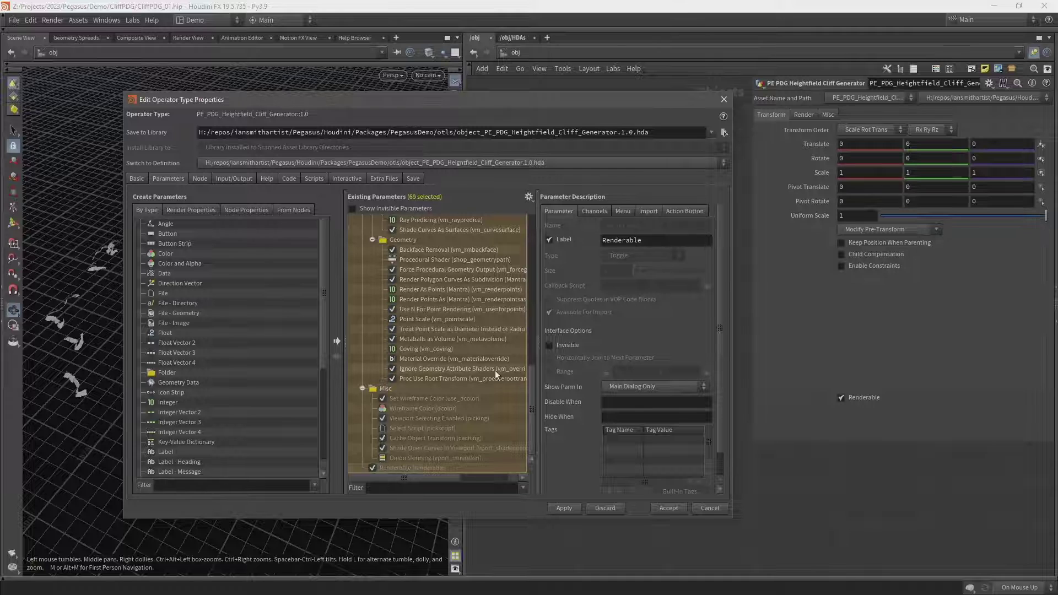
scroll(441, 263, "up", 3)
scroll(441, 250, "up", 5)
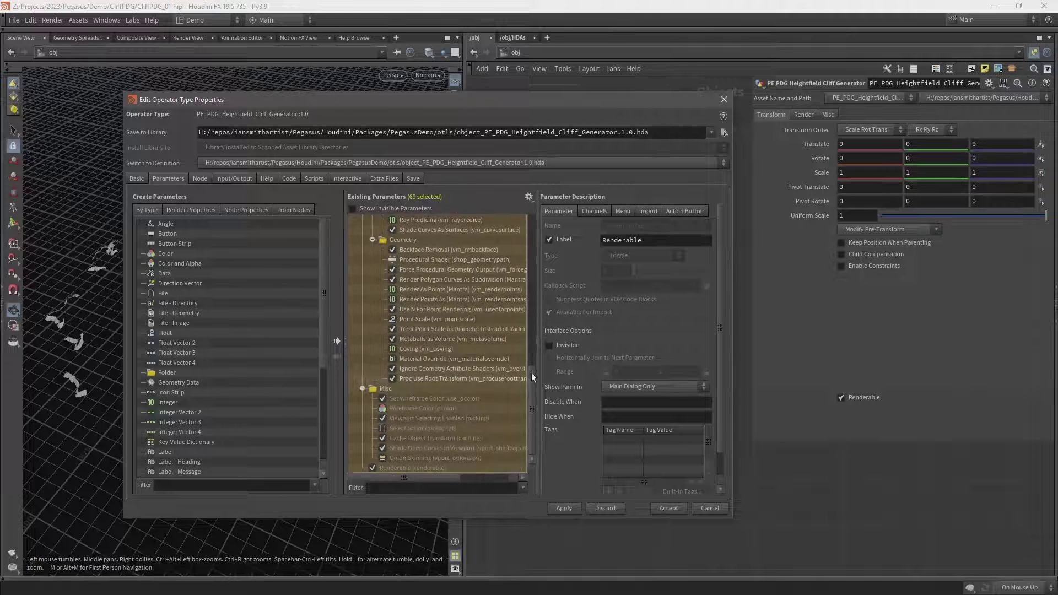
left_click(549, 345)
left_click(561, 507)
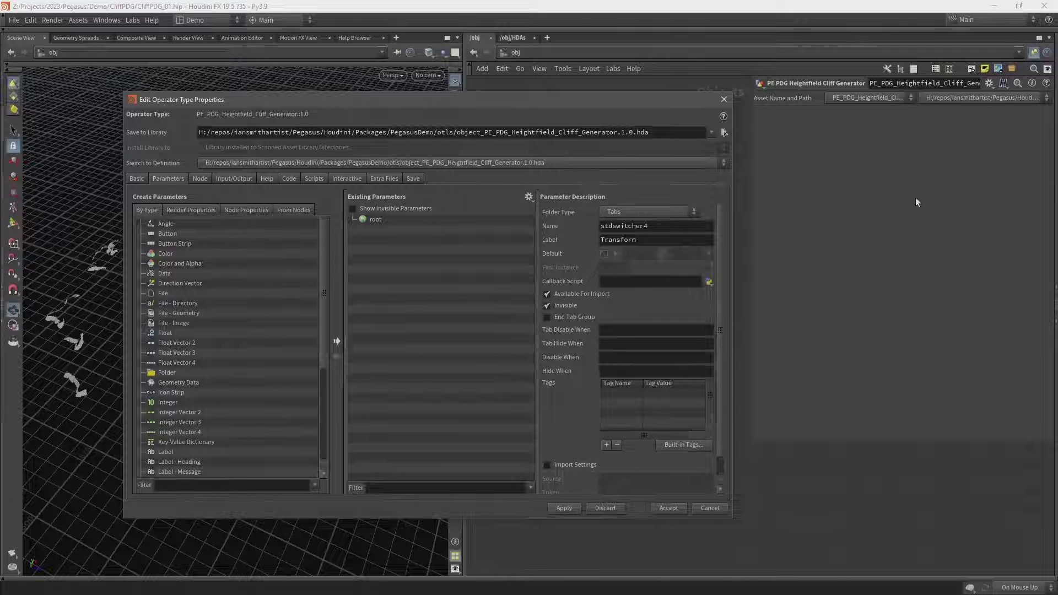
Go inside the PE_PDG_Heightfield_Cliff_Generator asset to topnet1 and bring up the parameters of the 01_Load_Landscape node
left_click_drag(633, 104, 405, 95)
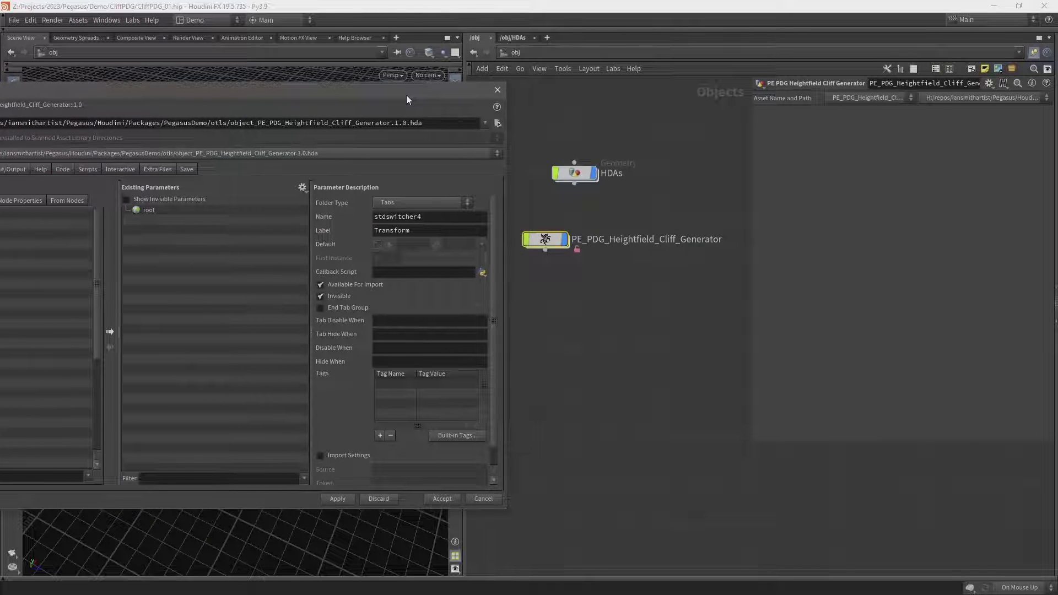
left_click_drag(545, 238, 560, 243)
double_click(559, 242)
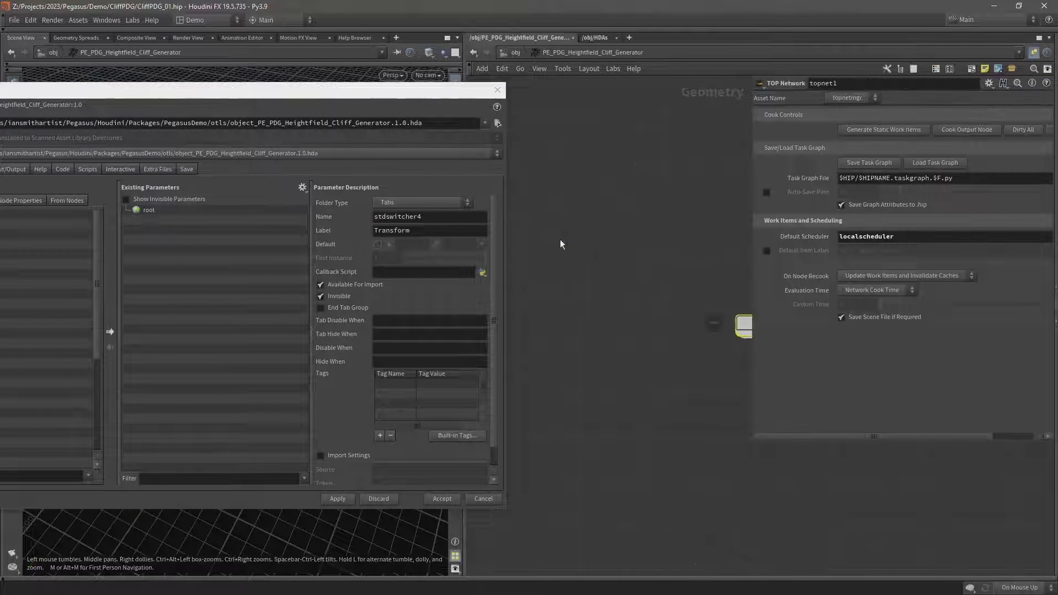
middle_click_drag(714, 256, 586, 182)
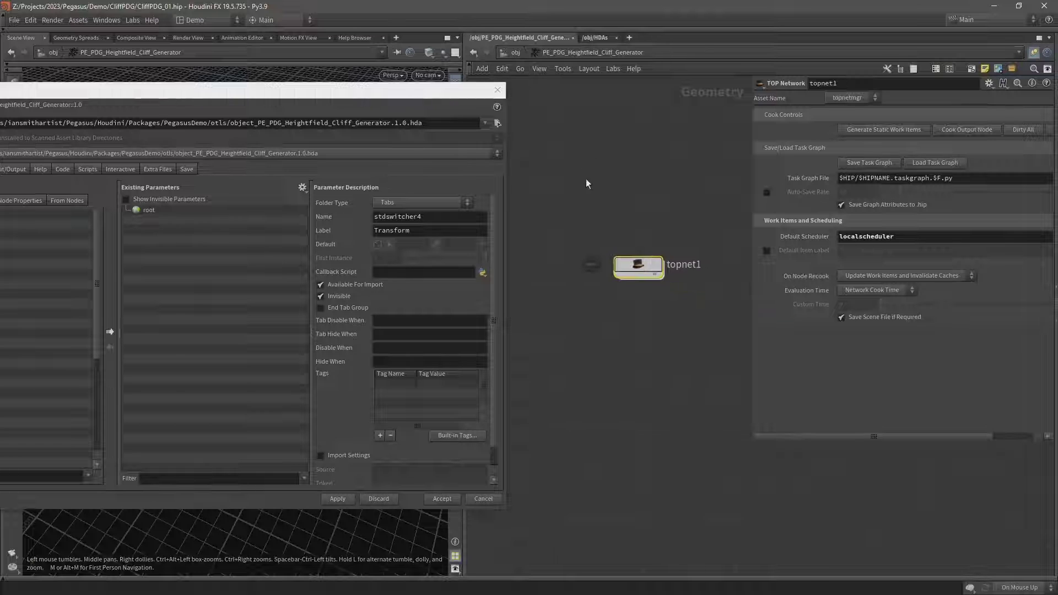
double_click(632, 266)
scroll(639, 264, "up", 3)
middle_click_drag(669, 263, 644, 151)
middle_click_drag(732, 241, 693, 106)
left_click_drag(705, 144, 571, 227)
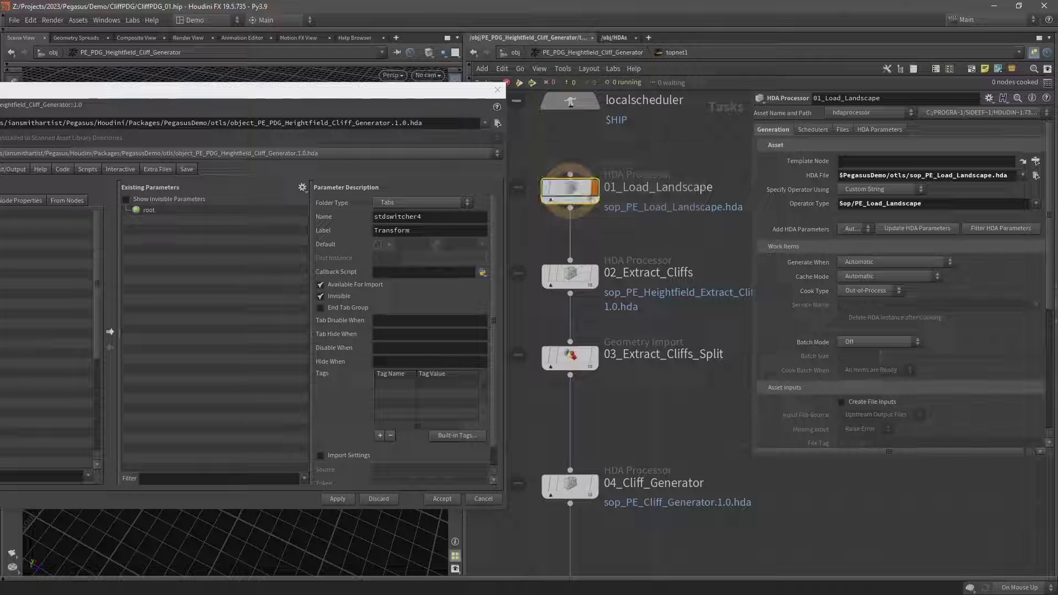
Add a folder to the asset's parameters named fld_01_loadlandscape with the label 01 Load Landscape
left_click_drag(163, 96, 255, 88)
left_click_drag(24, 356, 244, 205)
double_click(472, 209)
type("fld_01_loadlandscape")
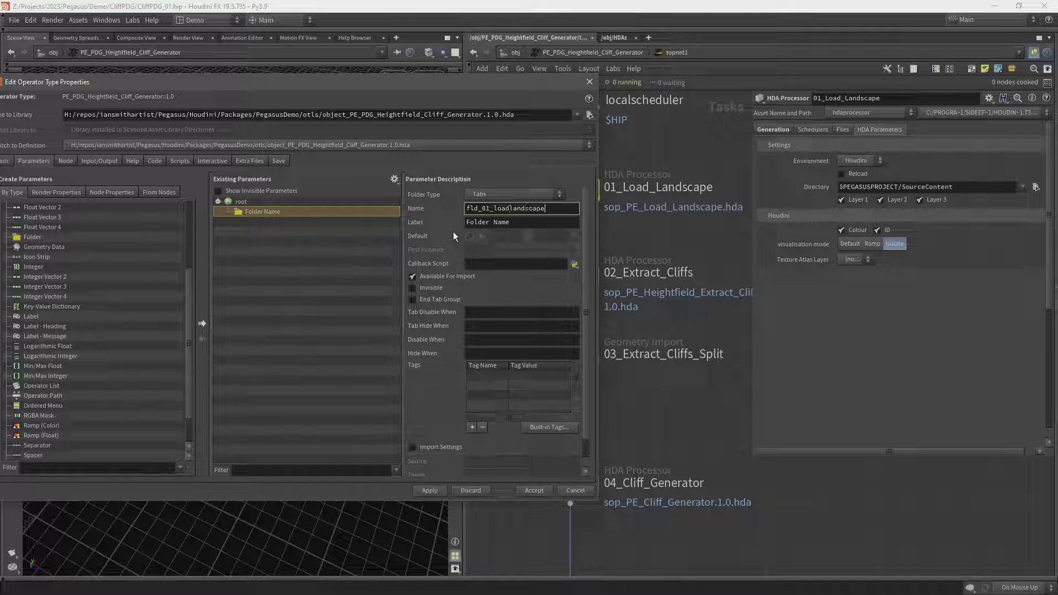
key("Tab")
type("01 Load Landscape")
key("Return")
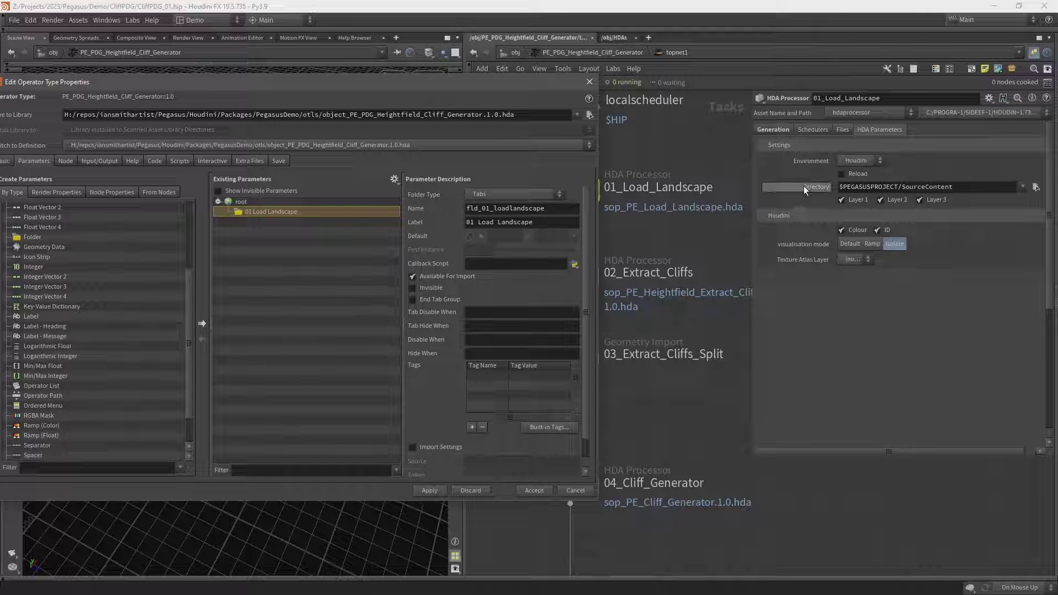
Promote the Directory parameter of 01_Load_Landscape into the 01 Load Landscape folder
left_click(806, 187)
left_click_drag(745, 203, 262, 211)
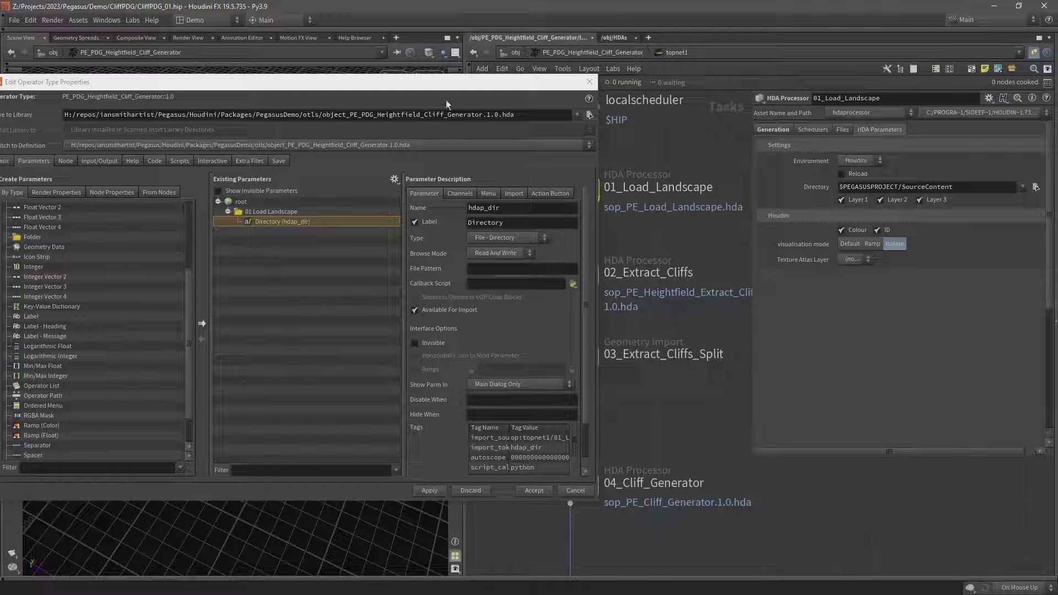
left_click_drag(458, 82, 368, 75)
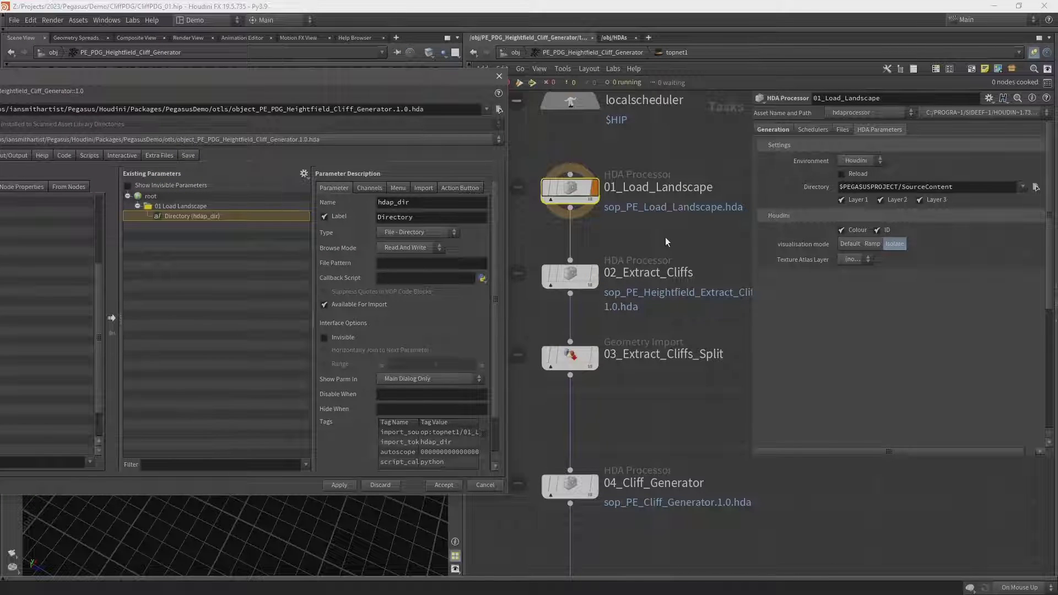
Select the 02_Extract_Cliffs node and add a root-level folder of type Simple to the asset's parameters
left_click(570, 274)
left_click_drag(200, 69, 355, 48)
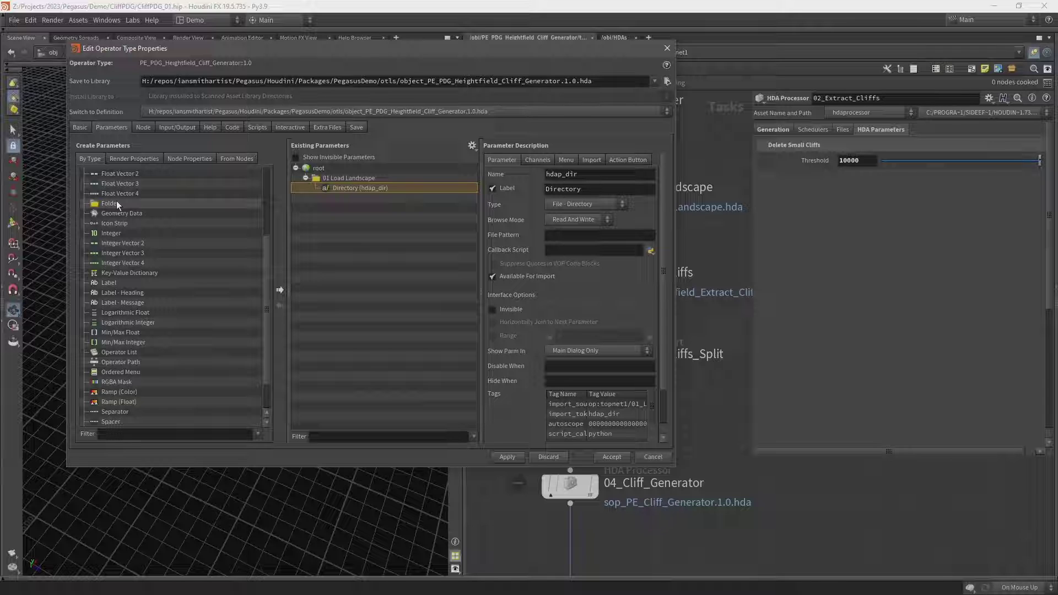
left_click_drag(114, 201, 309, 167)
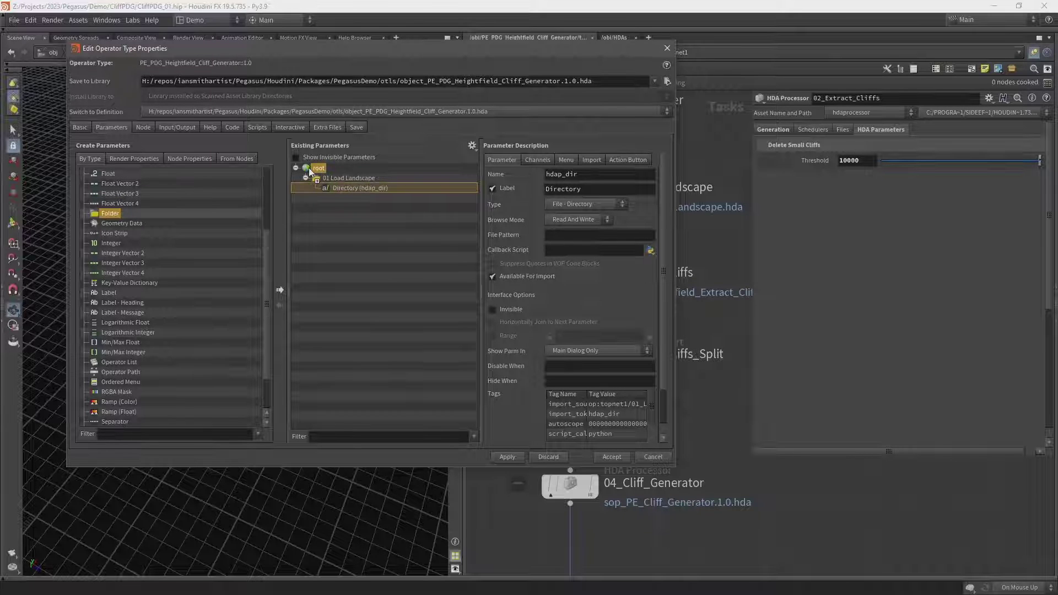
left_click_drag(518, 53, 429, 68)
key("ctrl+a")
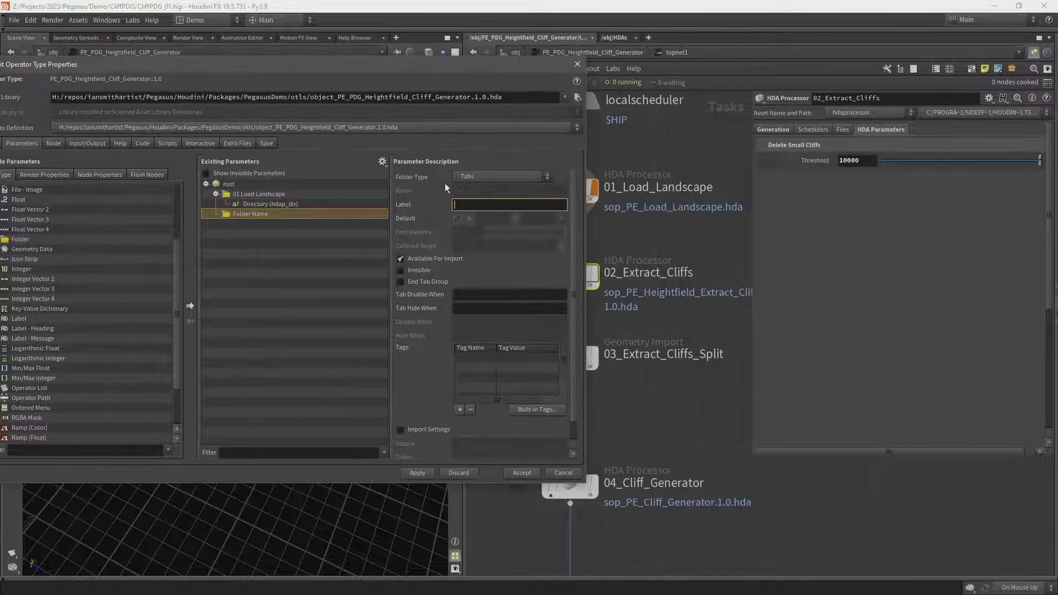
key("BackSpace")
left_click(549, 161)
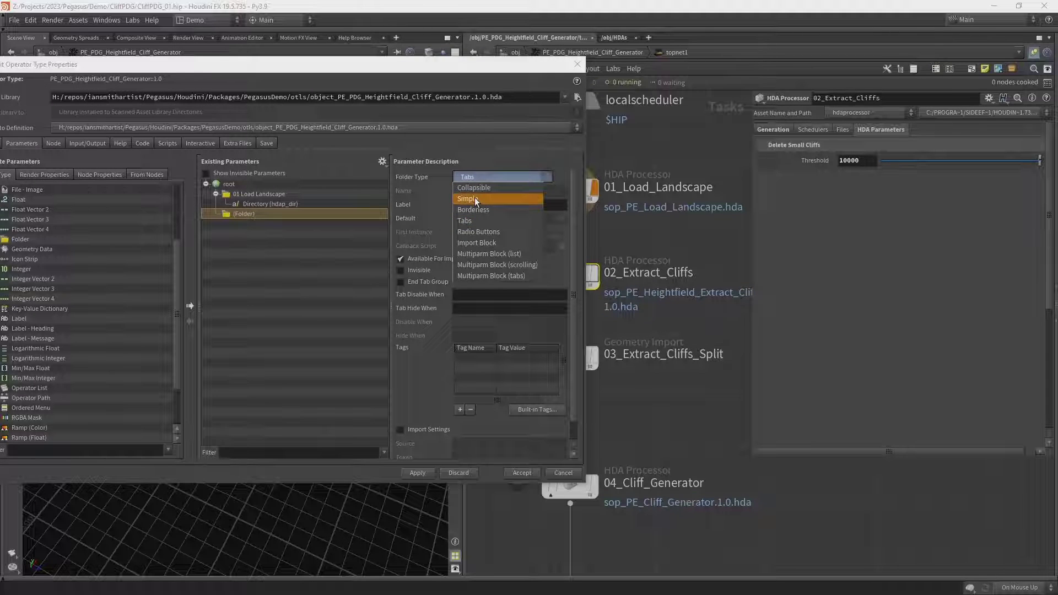
left_click(475, 197)
Name the new Simple folder fld_02_extractcliffs and label it 02 Extract Cliffs
left_click_drag(498, 191, 404, 190)
type("fld_02")
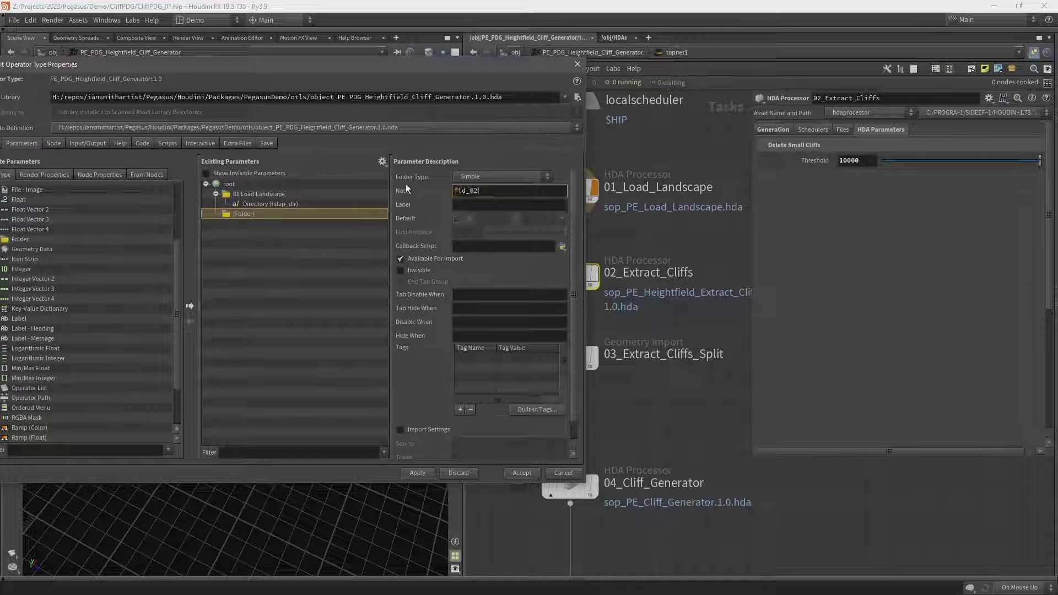
type("_extractcliffs")
key("Tab")
type("E")
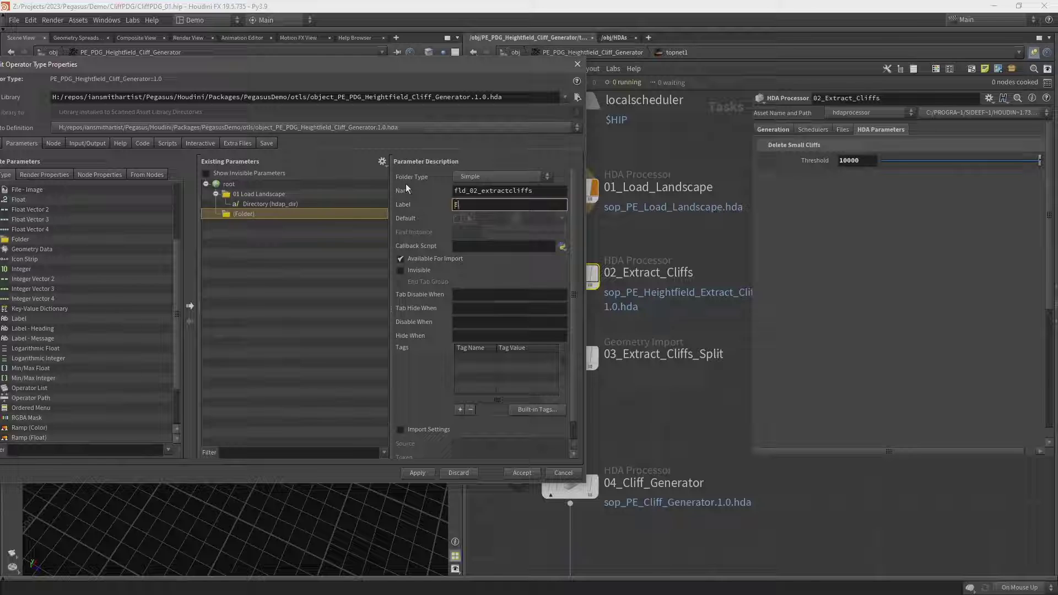
type("xtract Cliff")
key("Home")
type("02")
key("Return")
Promote the Threshold parameter into the 02 Extract Cliffs folder as deletesmallcliffsthreshold, labelled Delete Small Cliffs Threshold
left_click_drag(816, 162, 247, 218)
key("ctrl+a")
type("deletesma")
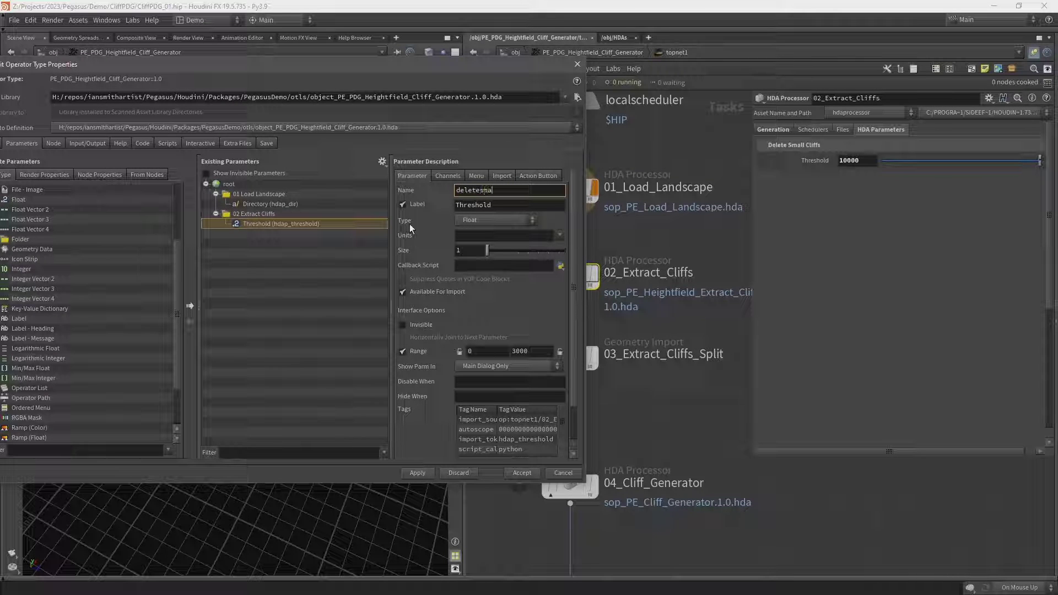
type("llcliffsthreshold")
key("Tab")
type("Del")
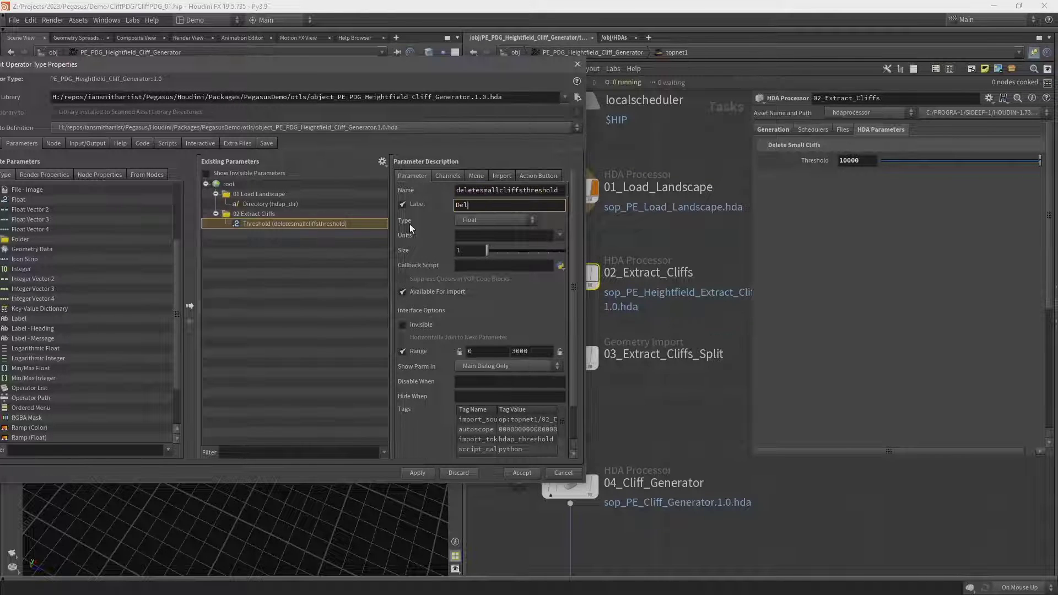
type("ete Small Cliffs Threshold")
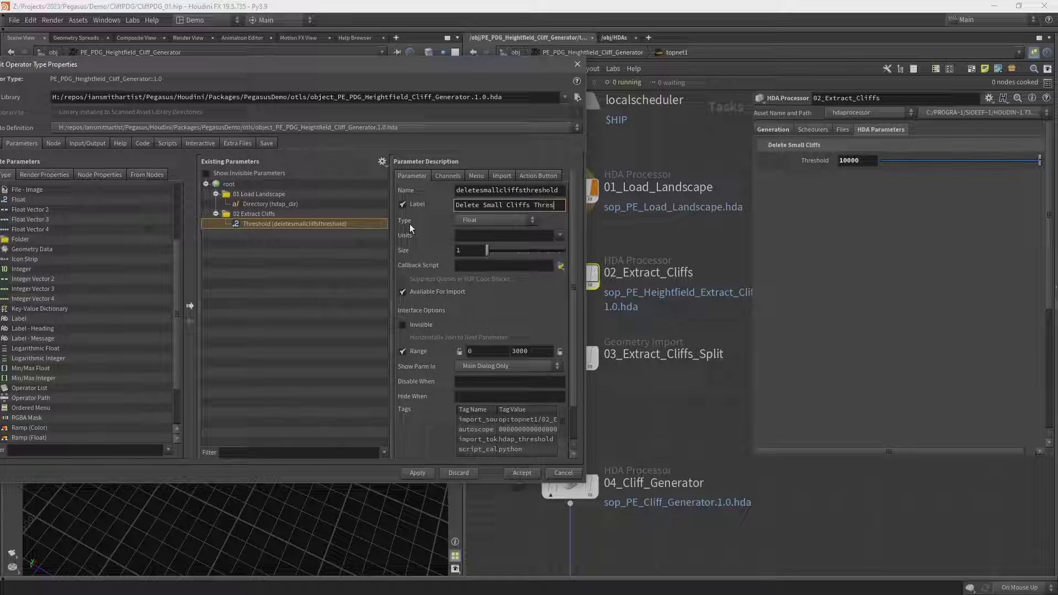
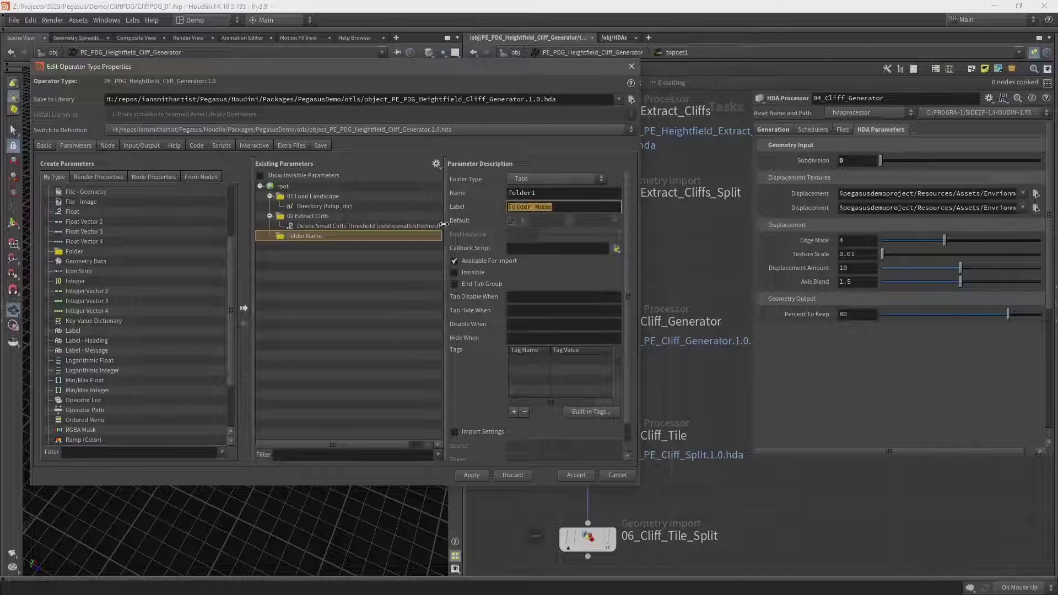
Label the newest root-level folder 04 Cliff Generator, name it fld_04_cliffgenerator and set its folder type to Simple
type("04 C")
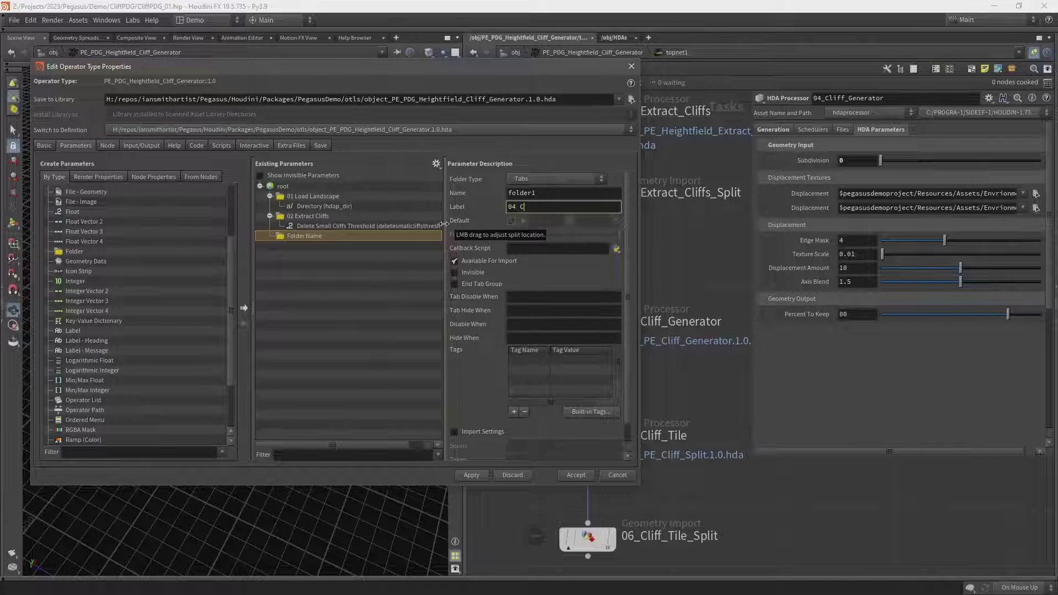
type("liff Gene")
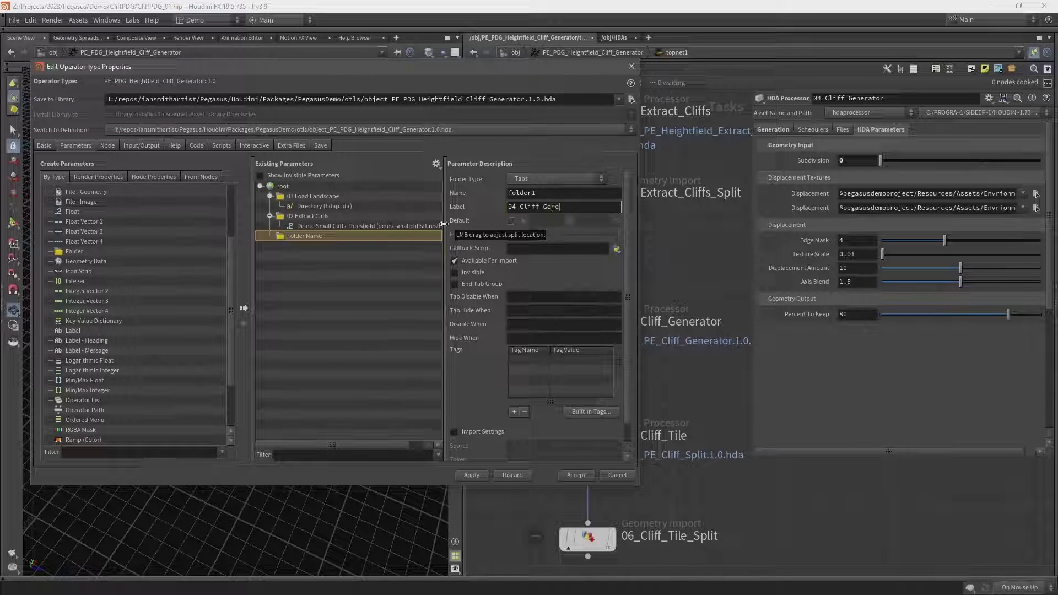
type("rator")
key("shift+Tab")
type("fld_04")
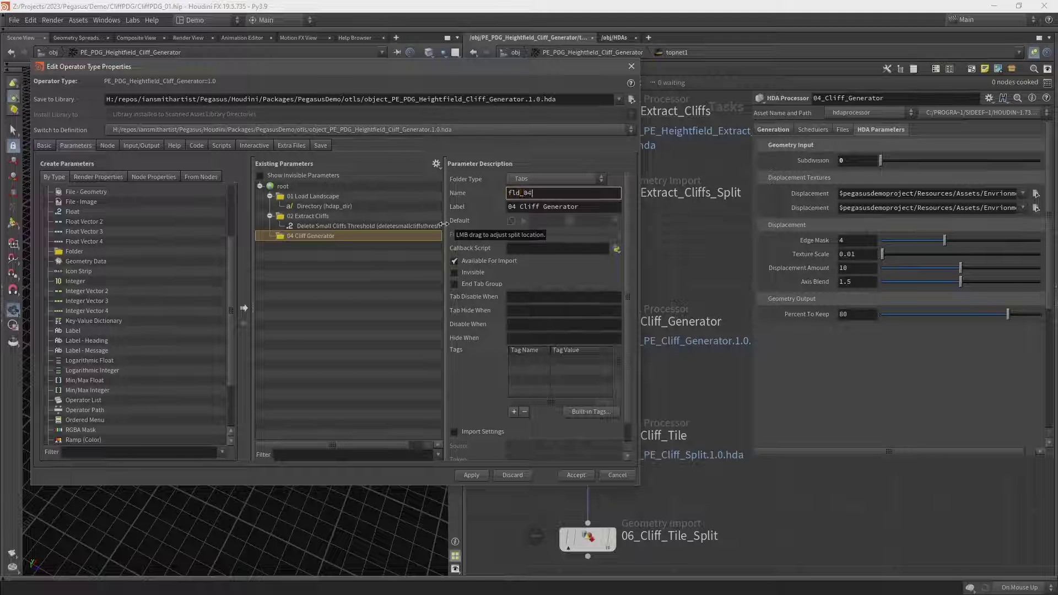
type("_cliffgenerator")
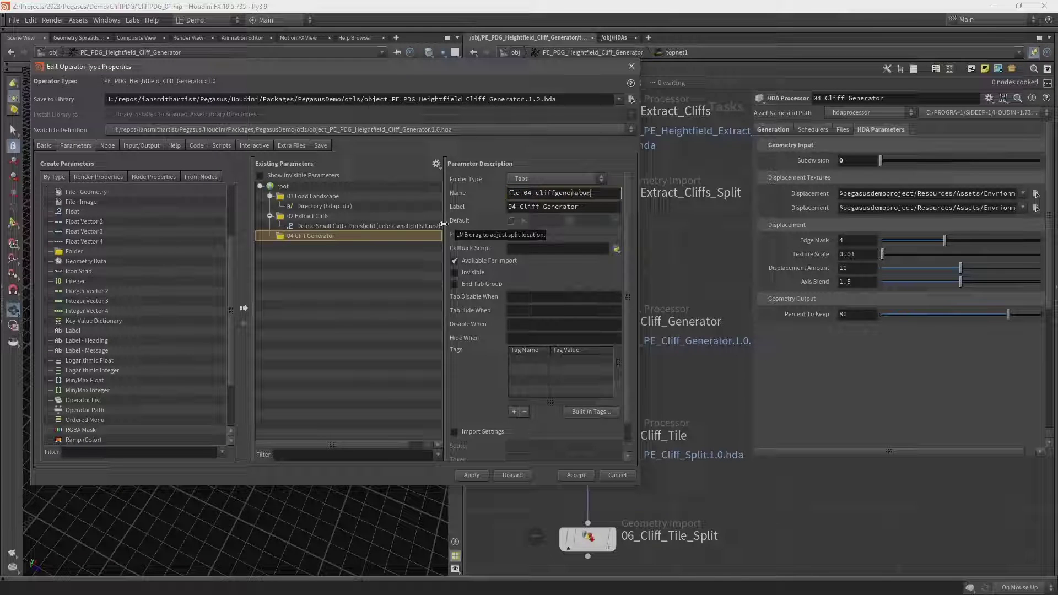
key("Return")
left_click(517, 180)
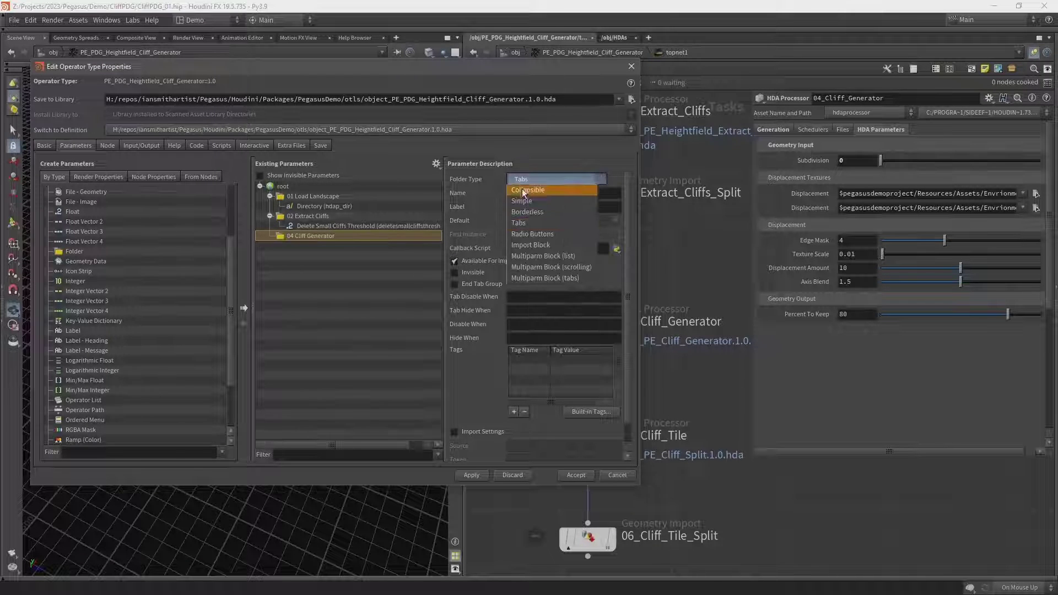
left_click(521, 191)
left_click_drag(549, 76, 444, 83)
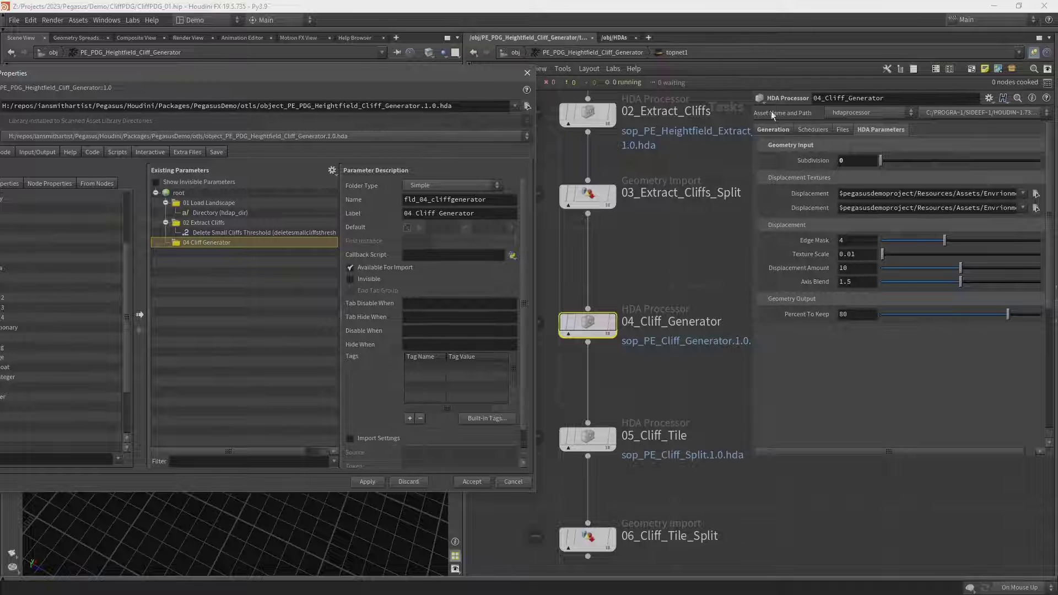
Add a subfolder inside the 04 Cliff Generator folder and set its folder type to Simple
left_click_drag(155, 72, 215, 60)
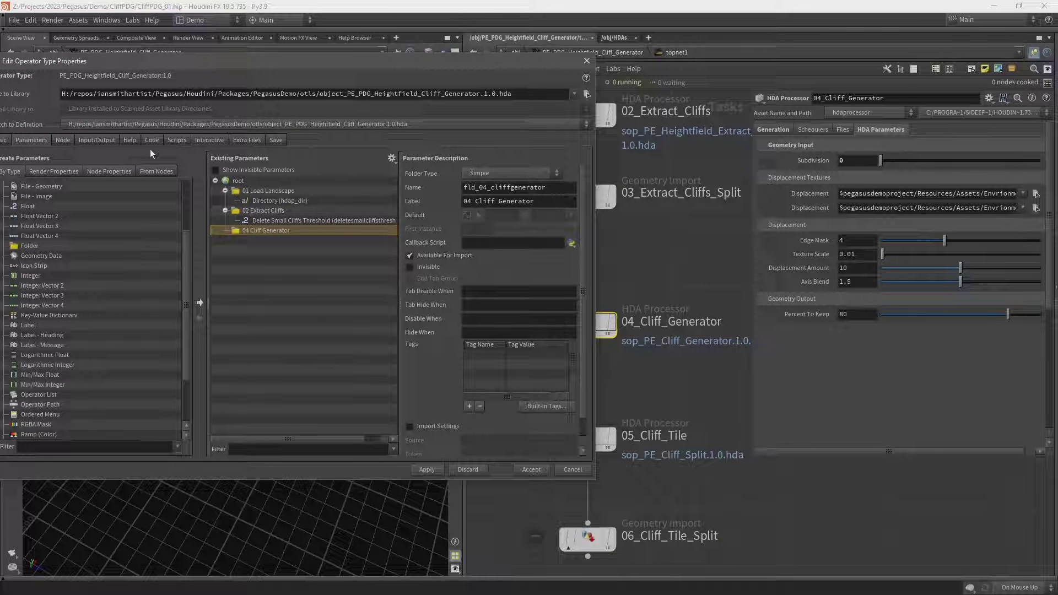
left_click_drag(30, 246, 253, 230)
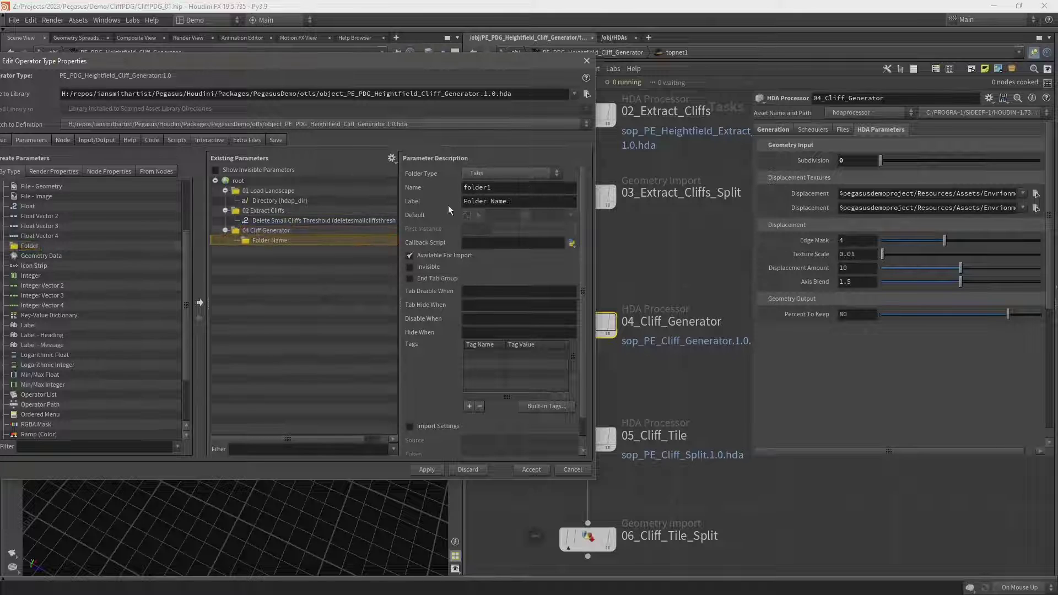
left_click(508, 174)
left_click(495, 195)
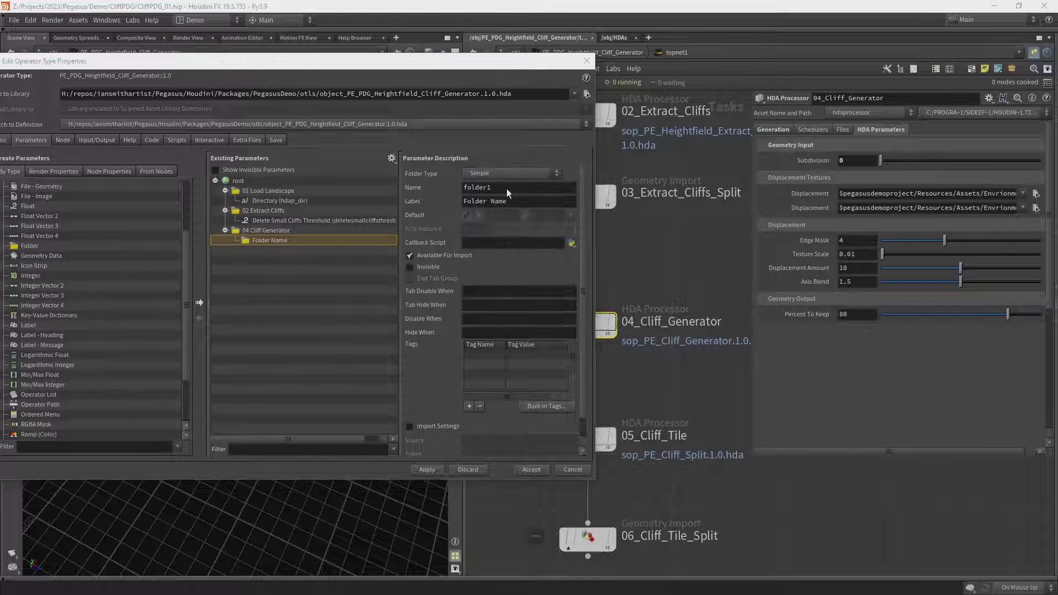
Name the new subfolder geoinput, label it Geometry Input and promote the Subdivision parameter into it
double_click(511, 187)
type("geoinput")
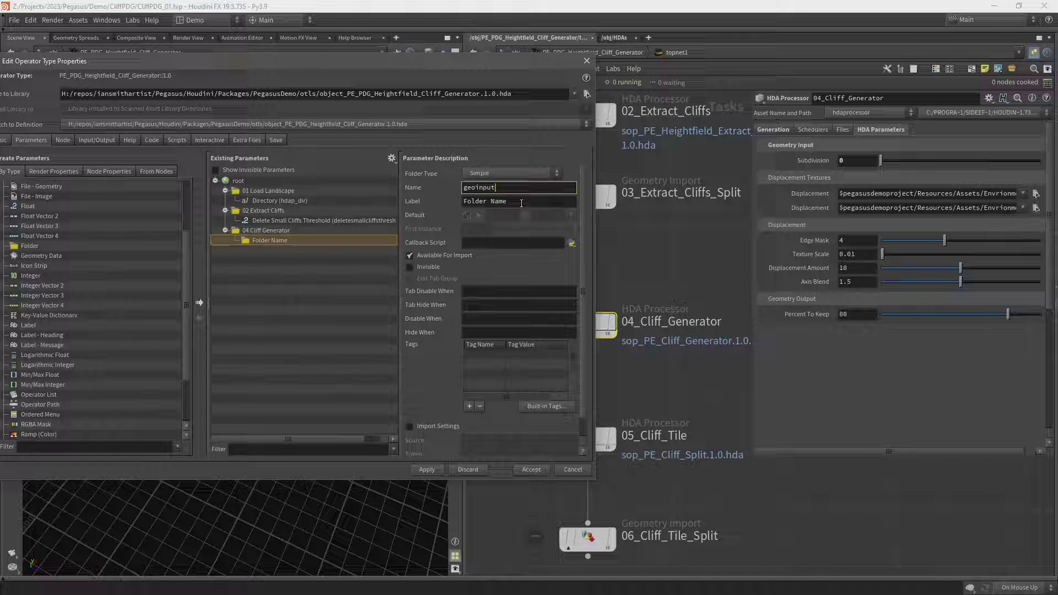
key("Tab")
type("G")
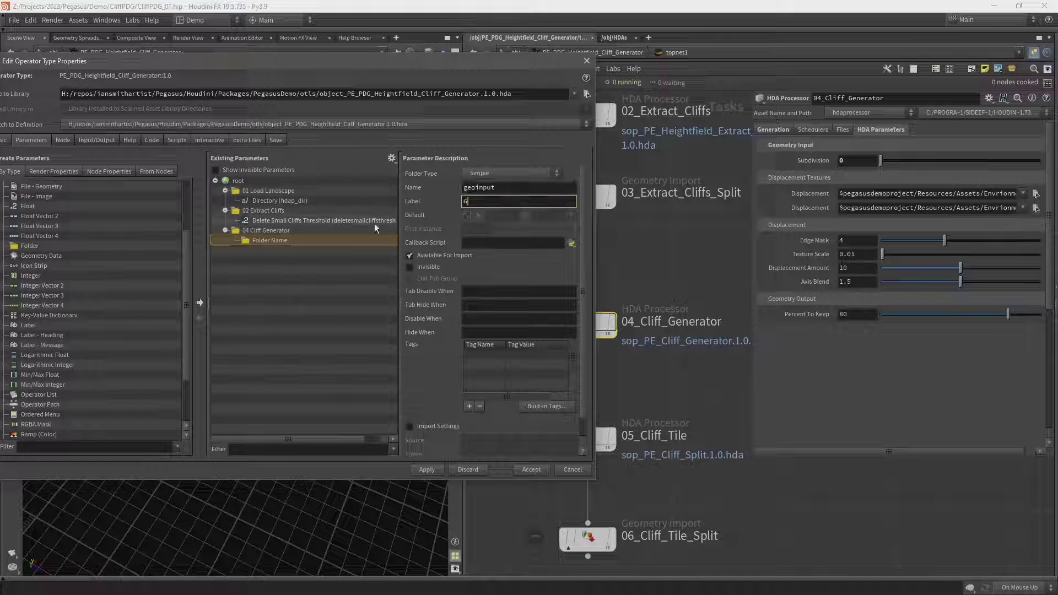
type("eometry Input")
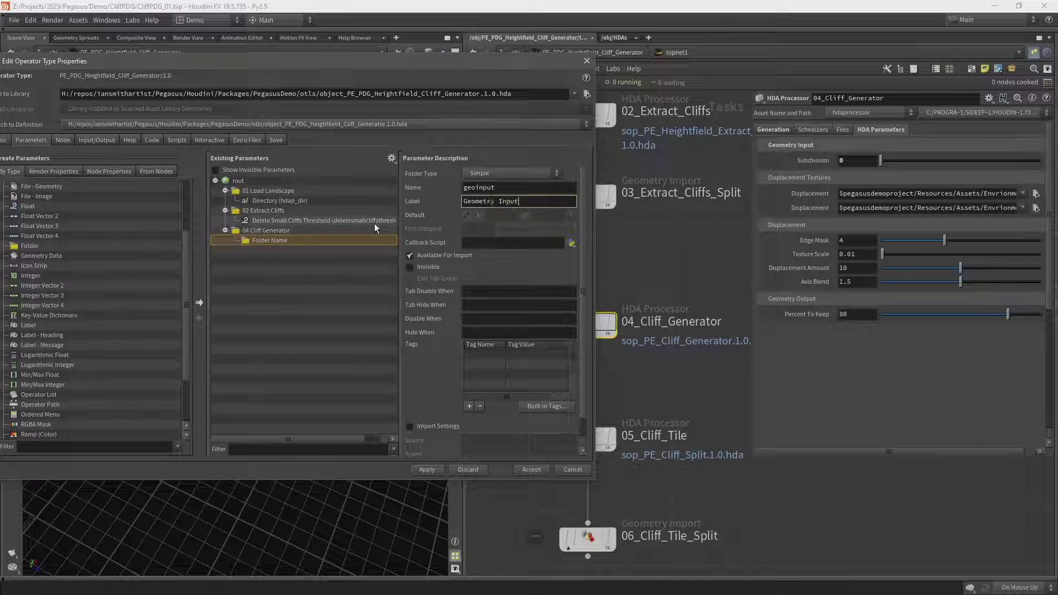
key("Return")
left_click_drag(372, 220, 296, 239)
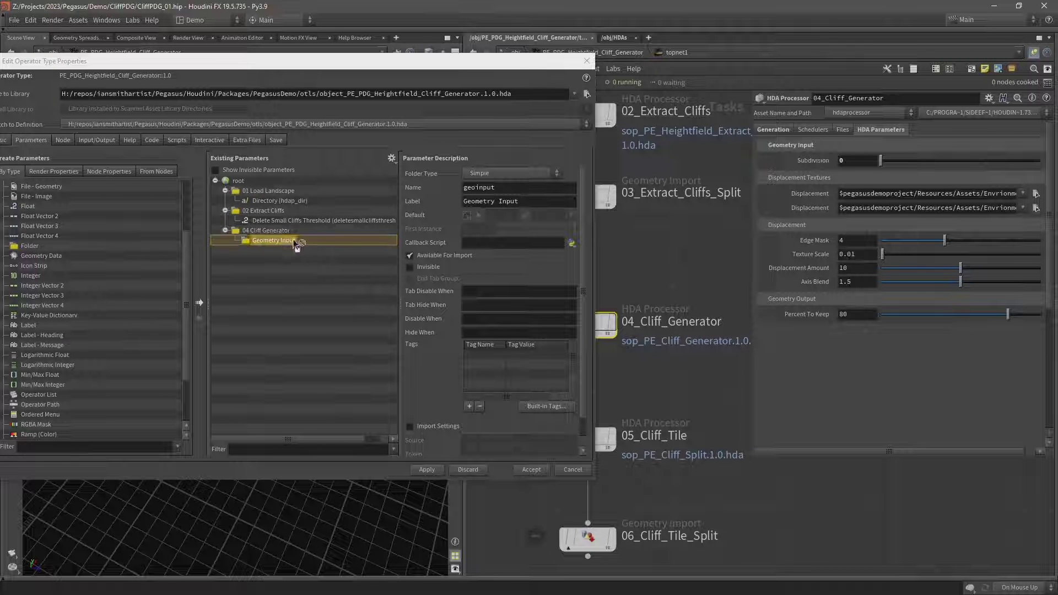
Add another subfolder to 04 Cliff Generator and name it fld_disptextures
left_click_drag(216, 234, 266, 228)
double_click(505, 188)
type("fld_d")
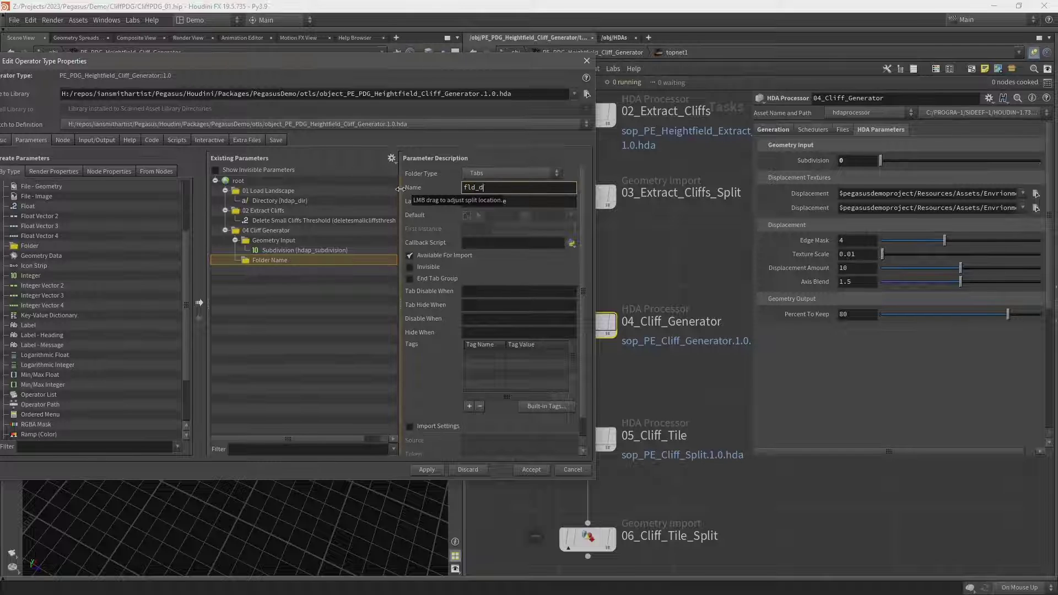
key("BackSpace")
key("BackSpace")
type("_dispte")
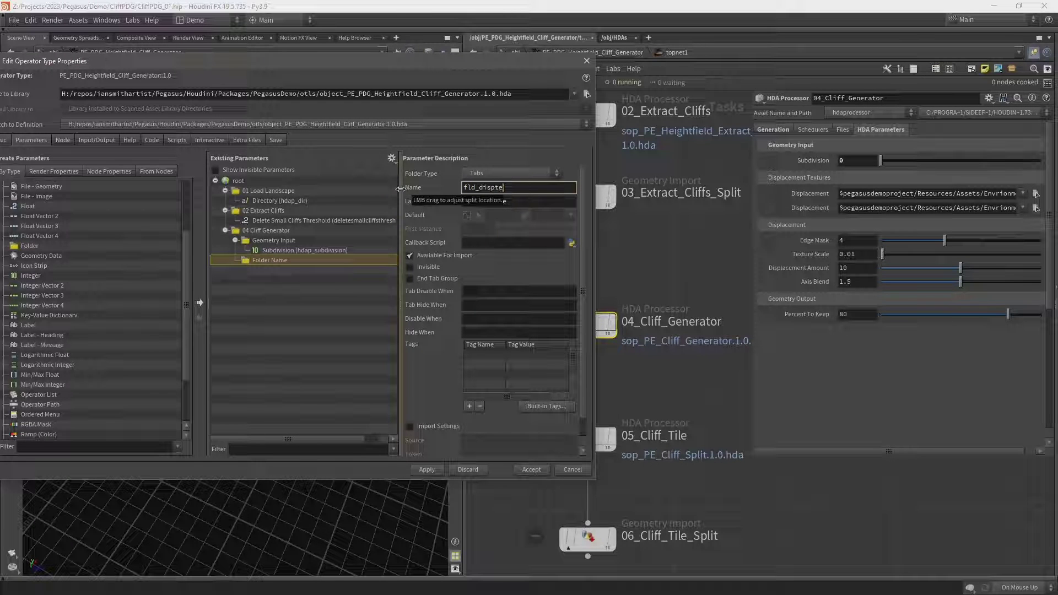
type("xtures")
Label the fld_disptextures folder Displacement Textures and promote both Displacement texture parameters into it
key("Tab")
type("Dis")
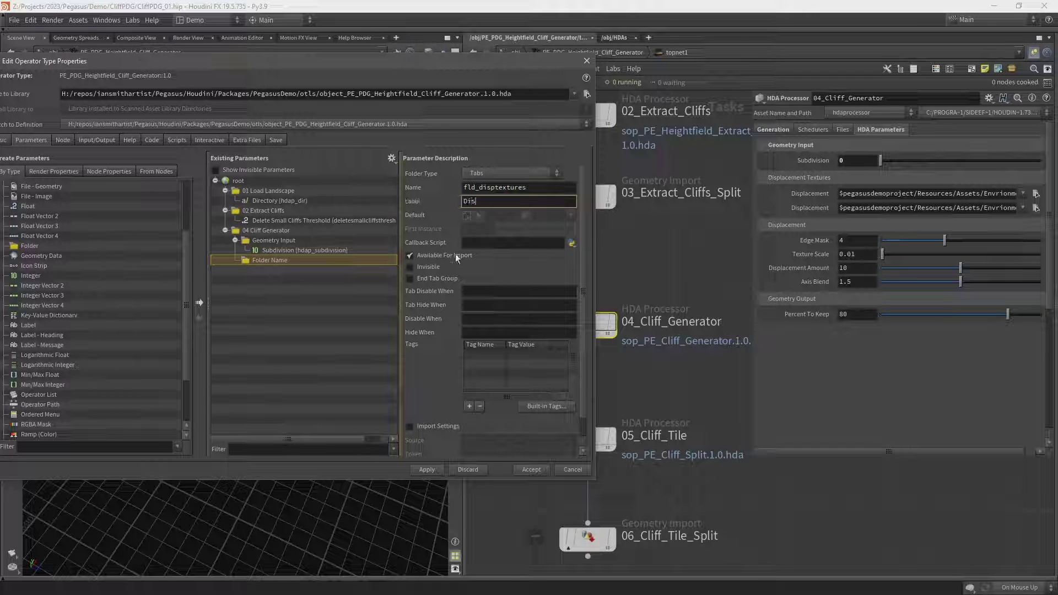
type("placement Textures")
key("Return")
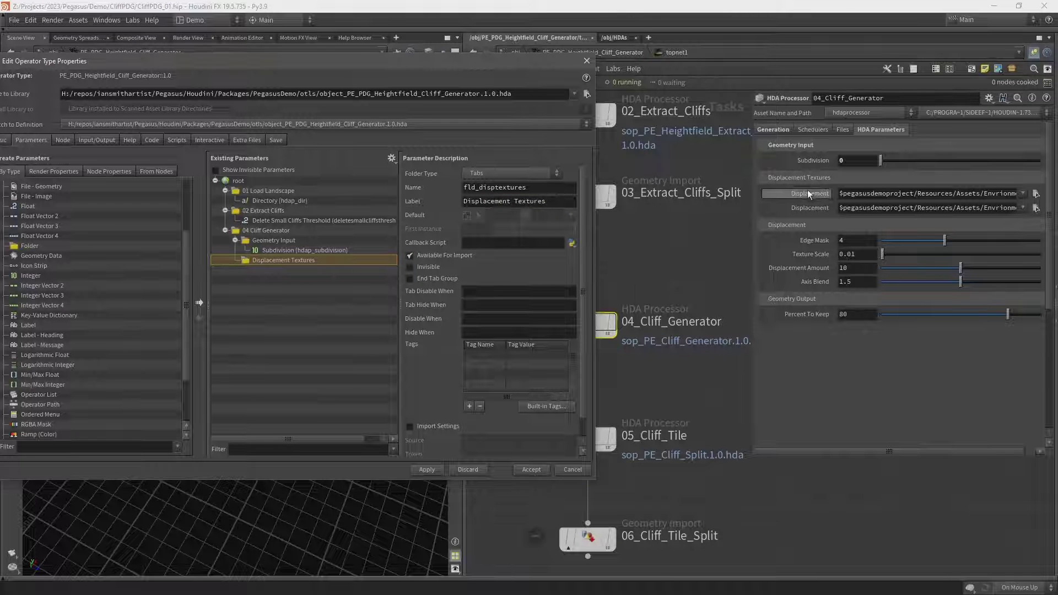
left_click_drag(809, 194, 286, 262)
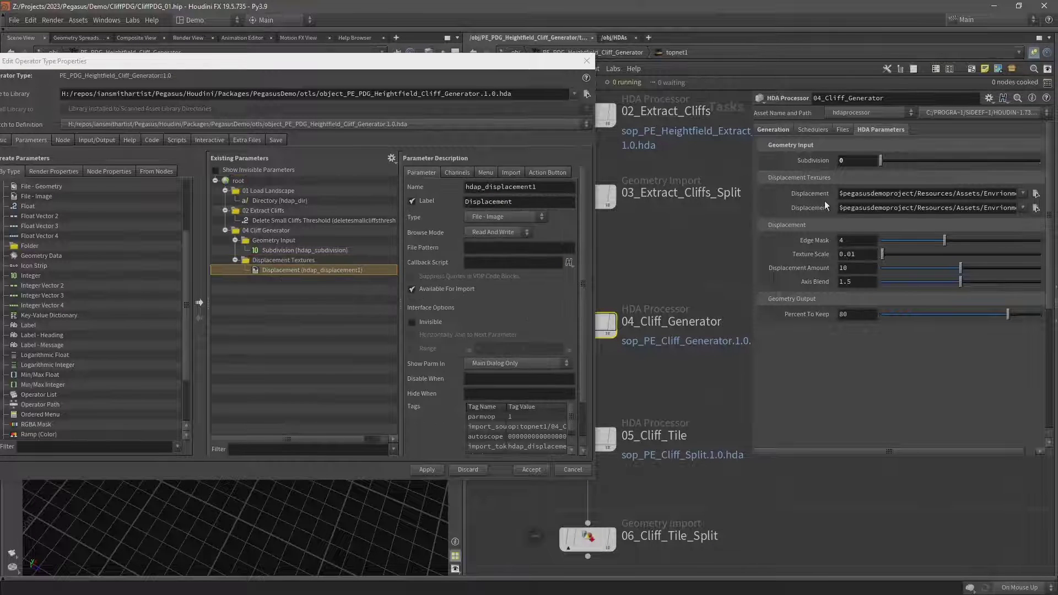
left_click_drag(825, 207, 270, 262)
Add a Simple subfolder labelled Displacement with the name fld_disp under 04 Cliff Generator
left_click_drag(29, 246, 276, 290)
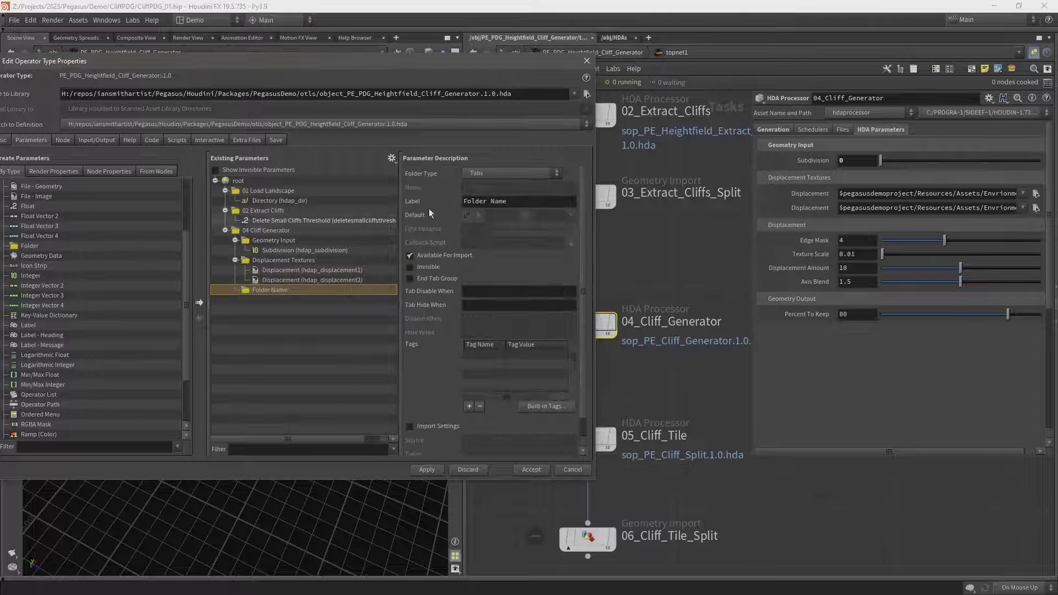
type("displacement")
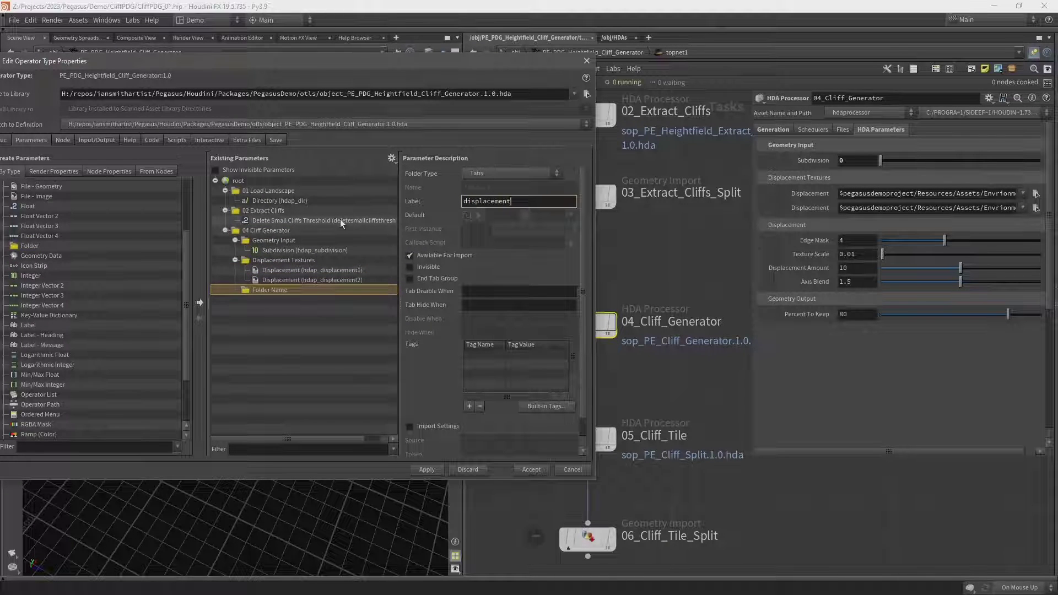
key("Return")
left_click(511, 174)
left_click(494, 196)
key("Tab")
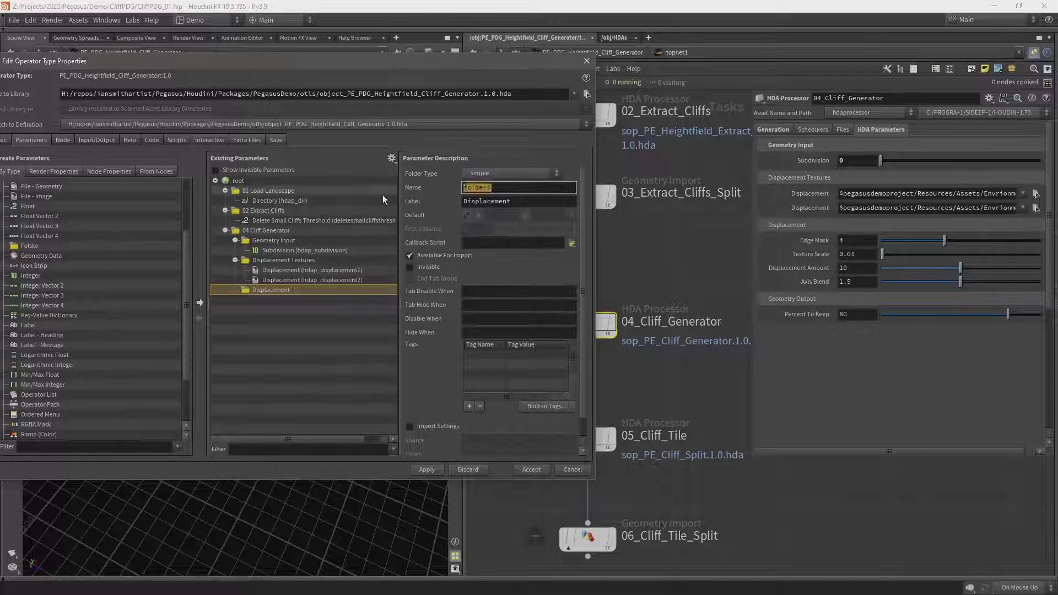
type("fld_disp")
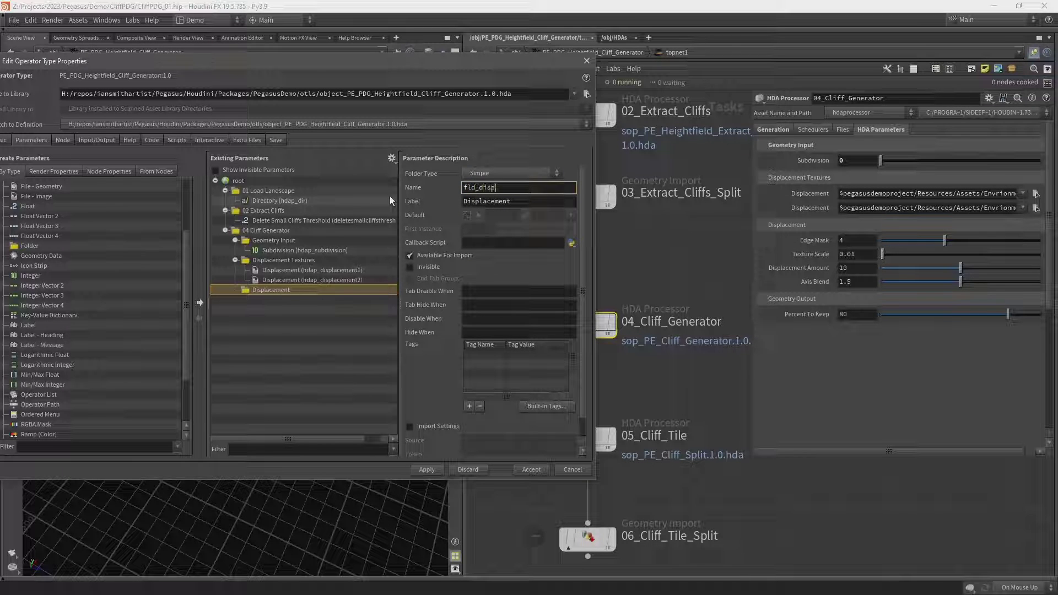
Add a subfolder named fld_geooutput with the label Geometry Output below the Displacement folder
double_click(44, 246)
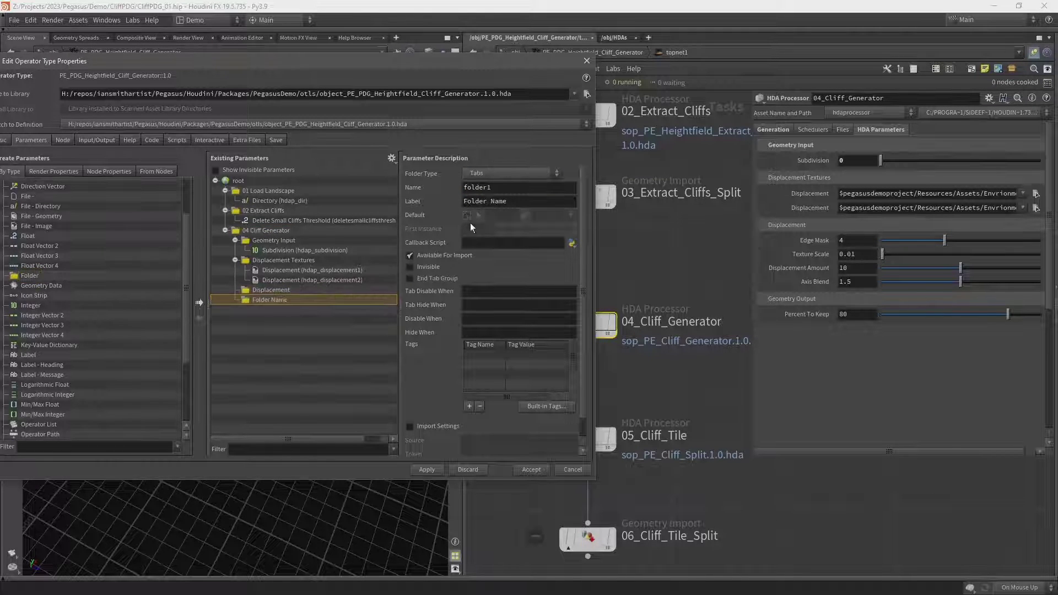
double_click(514, 187)
type("fld")
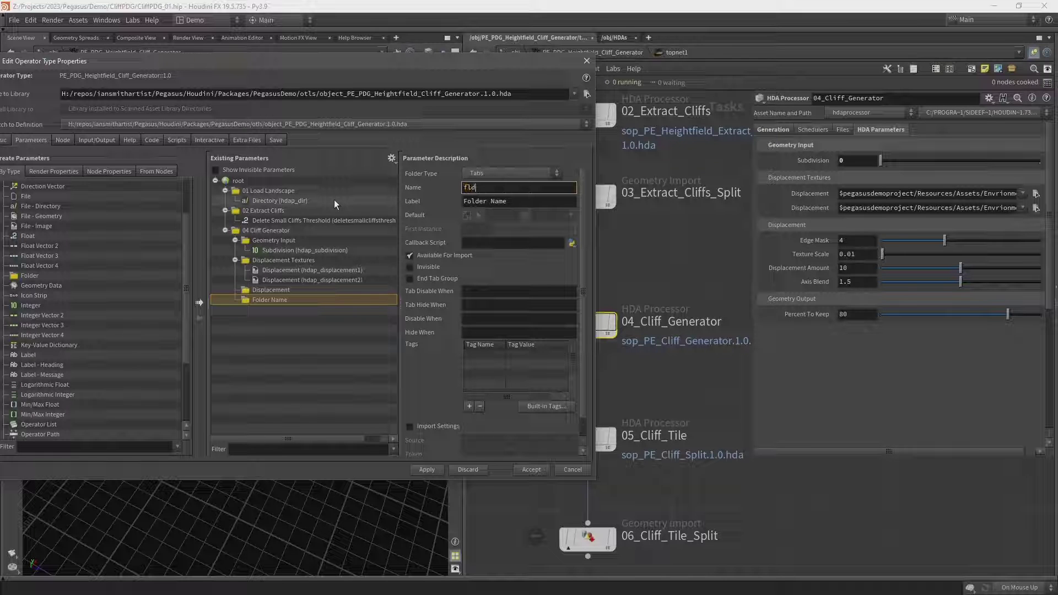
type("_geooutput")
key("Return")
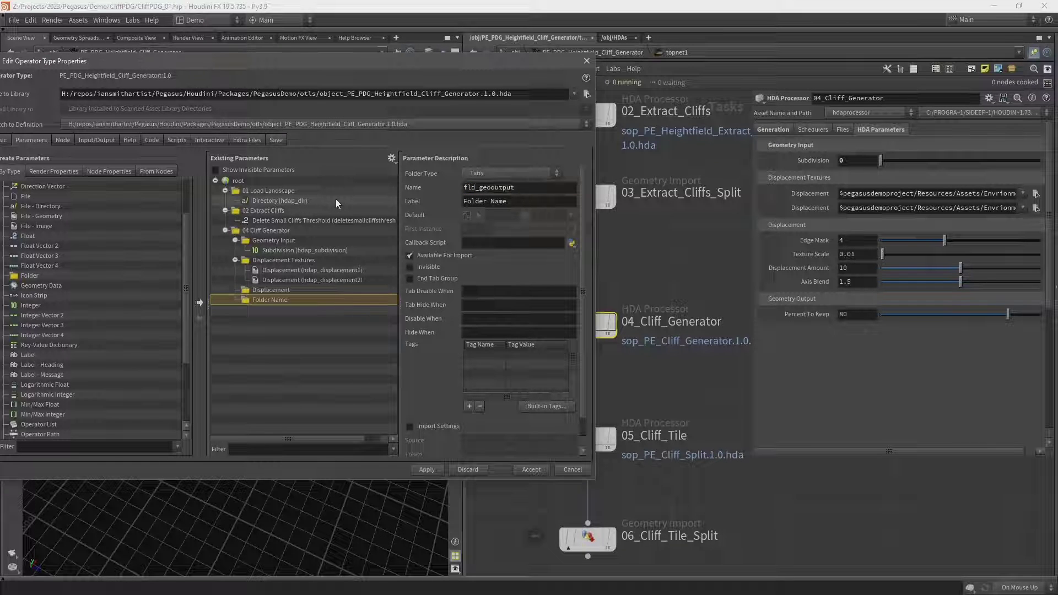
key("Tab")
type("Geometry ")
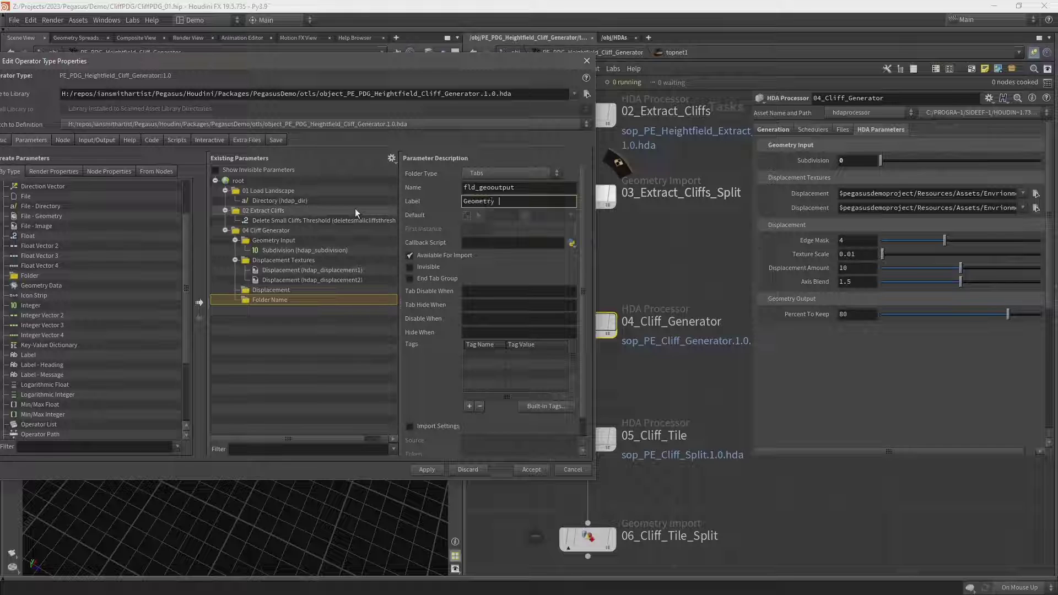
type("Output")
key("Return")
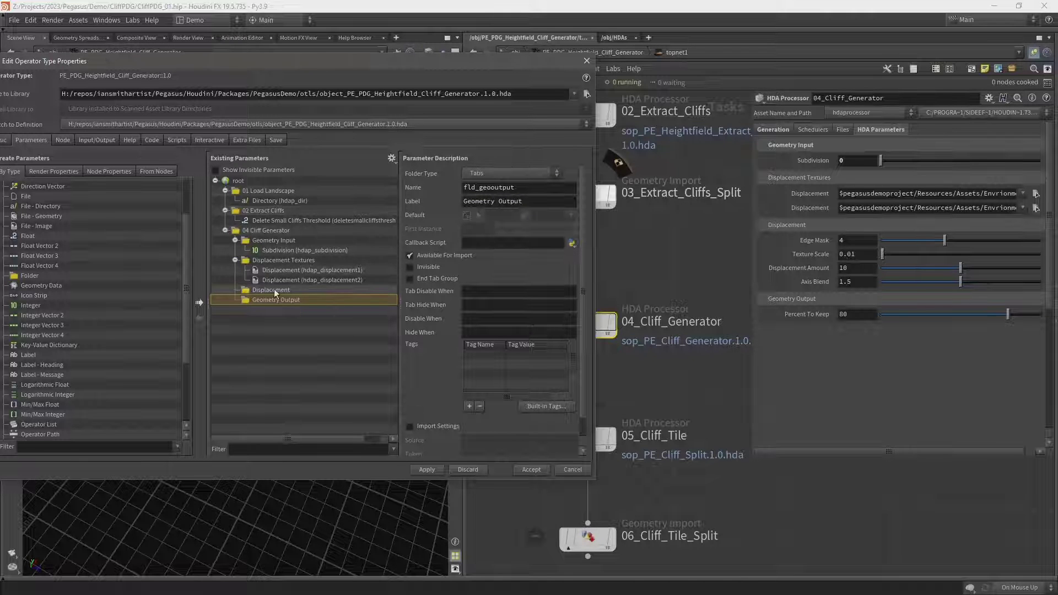
Promote Edge Mask, Texture Scale, Displacement Amount and Axis Blend into the Displacement folder, and Percent To Keep into Geometry Output
mouse_move(274, 288)
left_mouse_down()
mouse_move(356, 300)
mouse_move(256, 290)
left_mouse_up()
left_click_drag(799, 268, 263, 289)
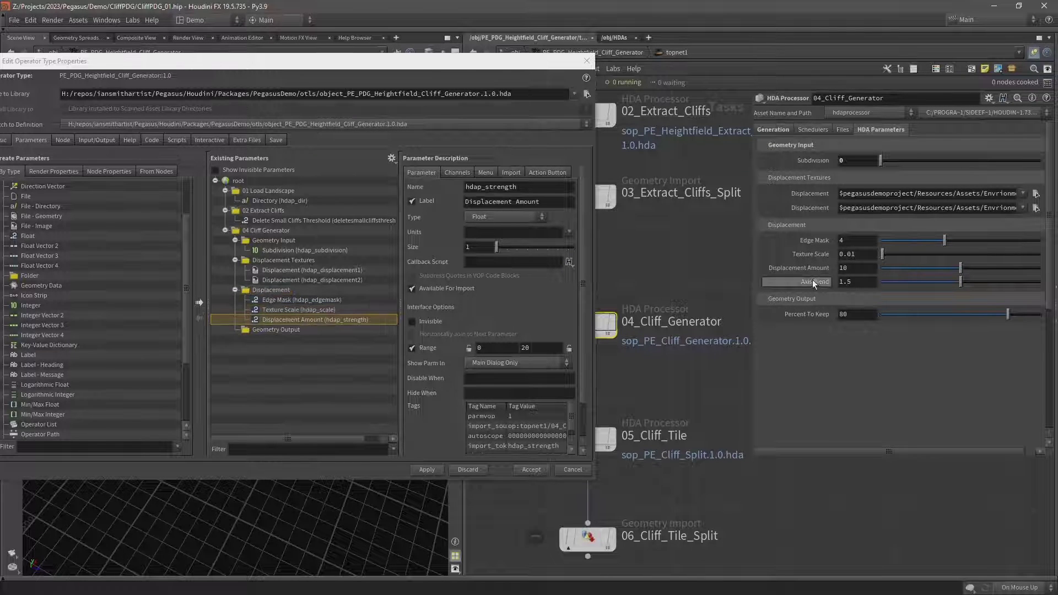
left_click_drag(814, 283, 256, 294)
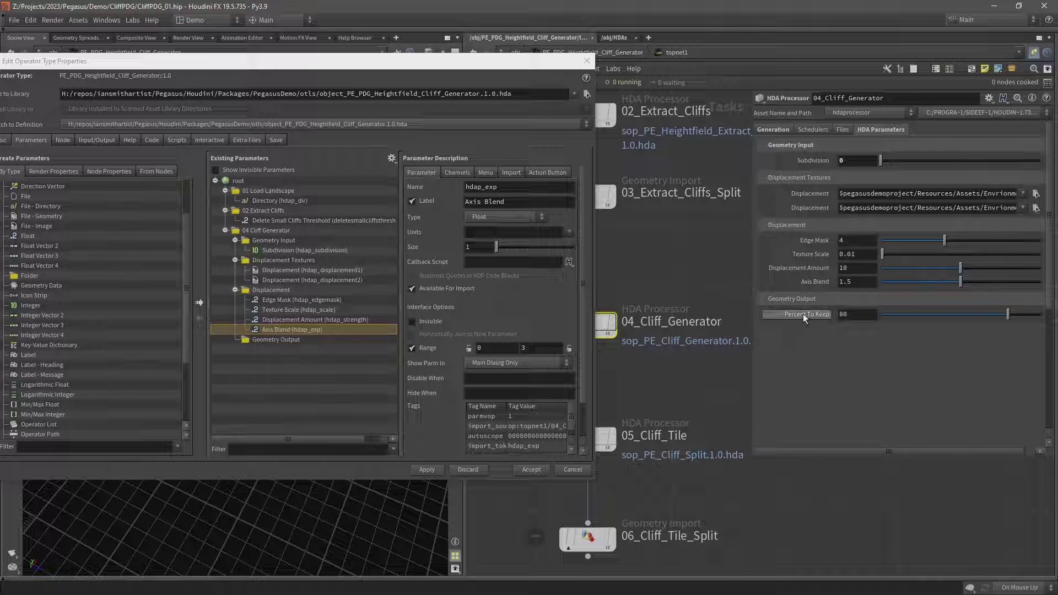
left_click_drag(804, 317, 344, 354)
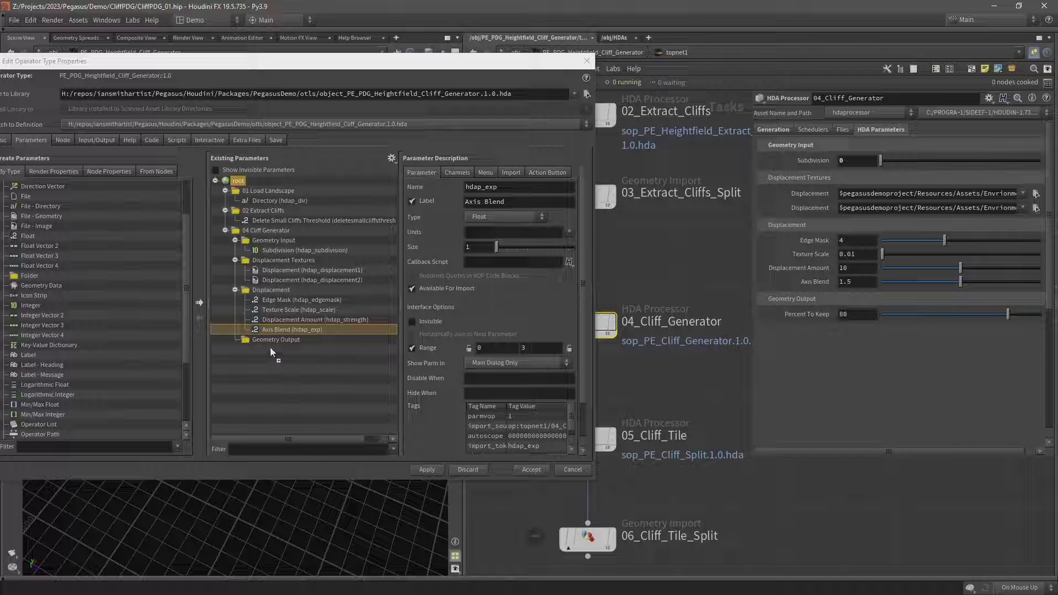
left_click_drag(270, 352, 272, 336)
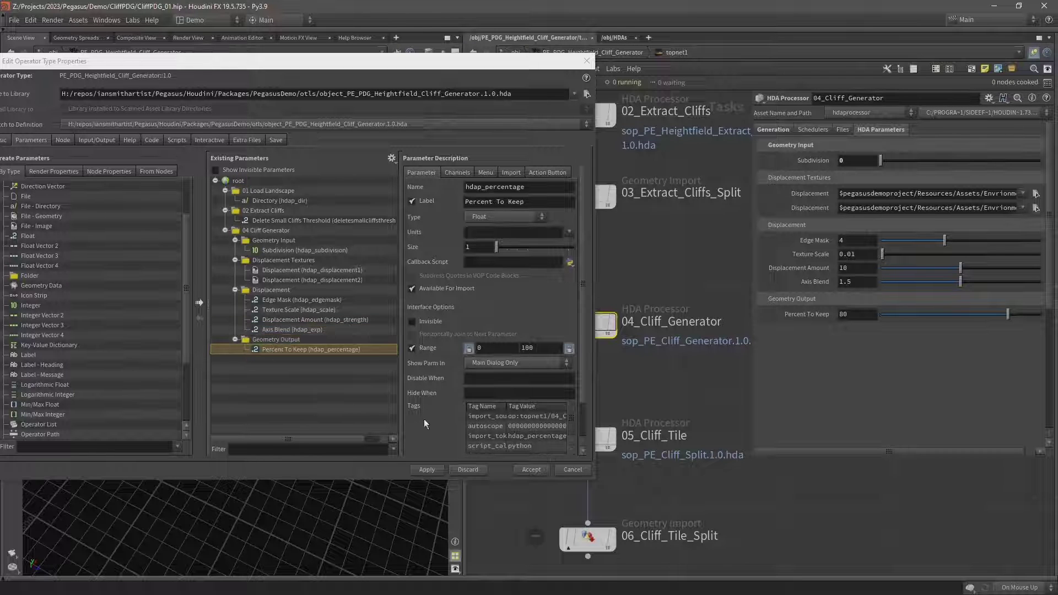
Select the 05_Cliff_Tile node and add another root-level folder to the asset's parameters
left_click_drag(501, 64, 445, 65)
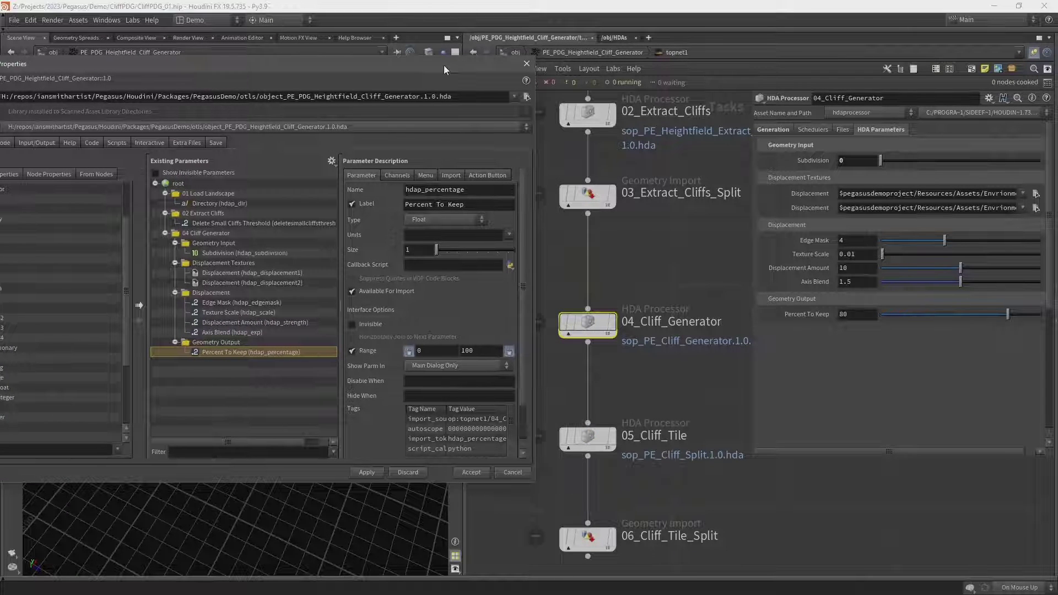
middle_click_drag(643, 397, 649, 339)
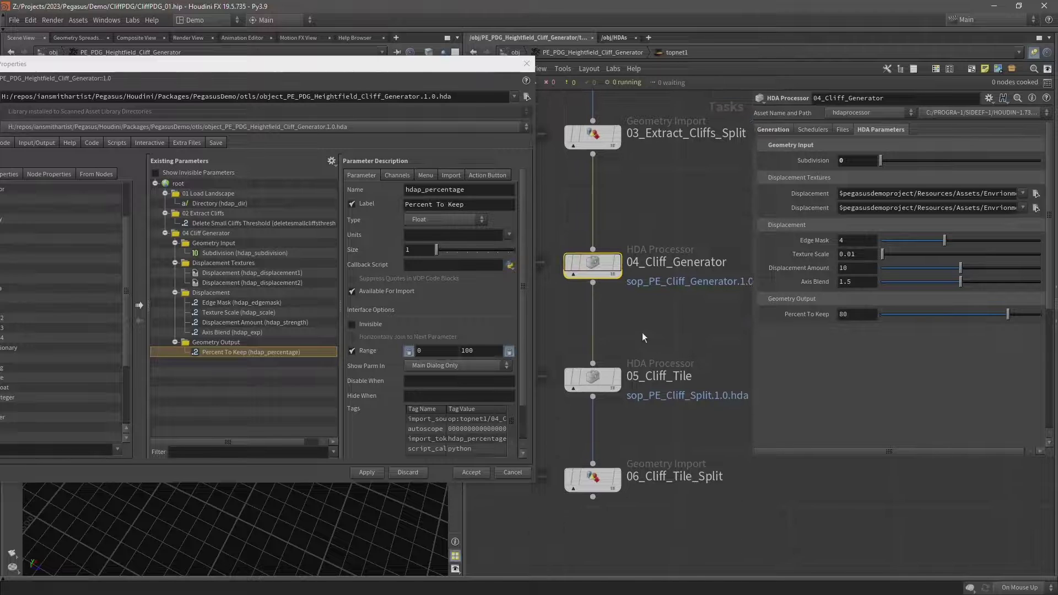
left_click_drag(657, 350, 548, 416)
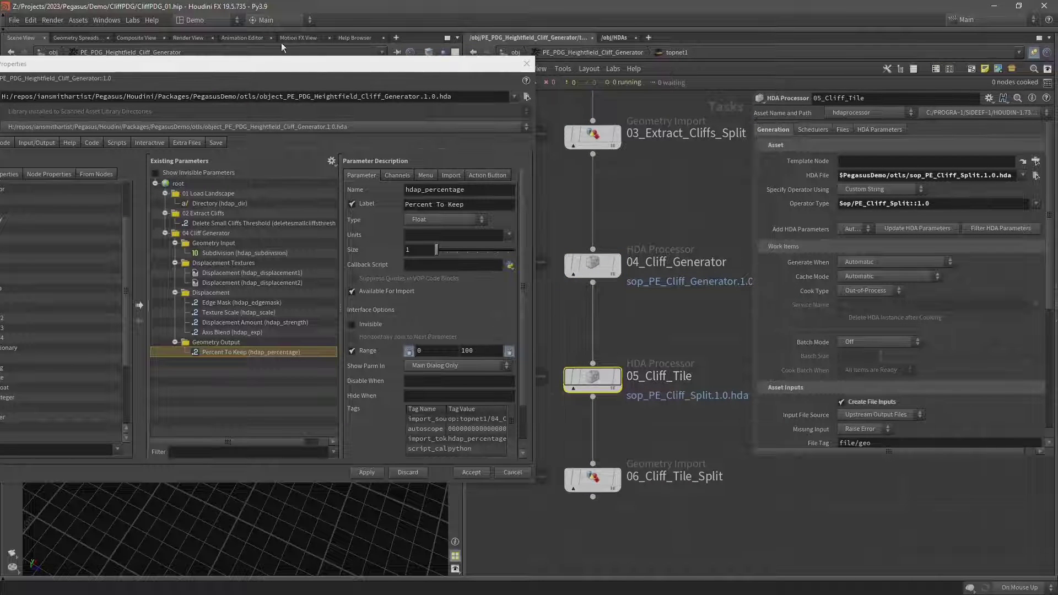
left_click_drag(271, 65, 424, 63)
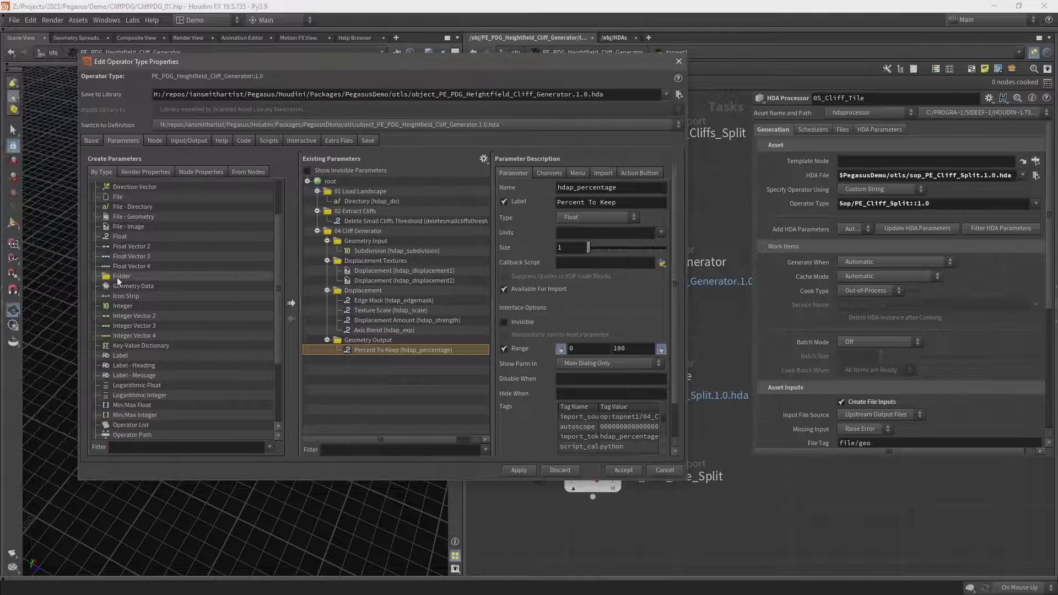
left_click_drag(118, 281, 352, 360)
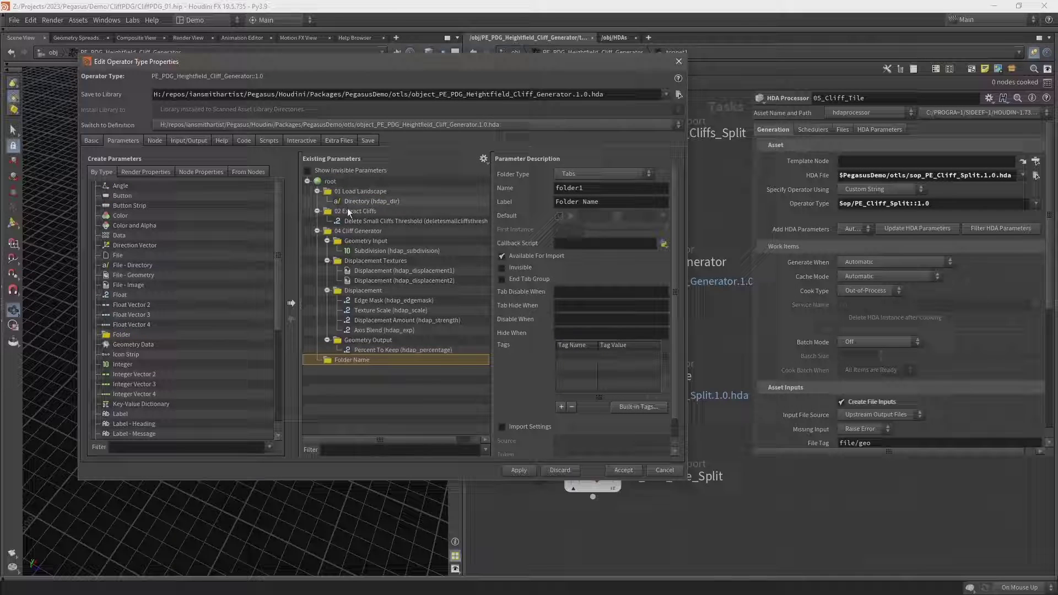
Name the new root-level folder fld_05_clifftile and label it 05 Cliff Tile
double_click(601, 188)
type("fld_0")
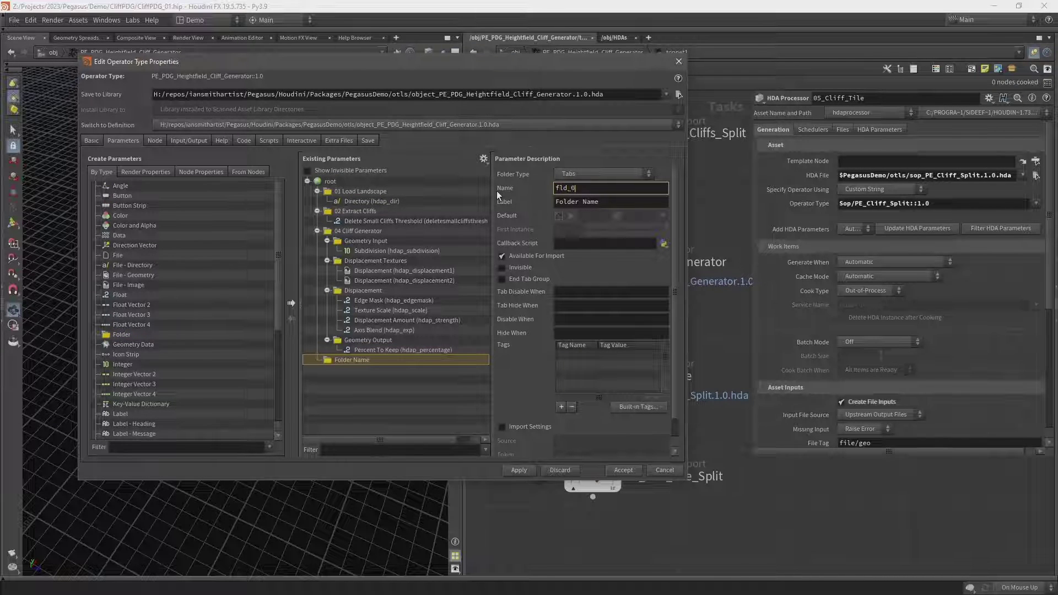
type("5_clifftile")
key("Tab")
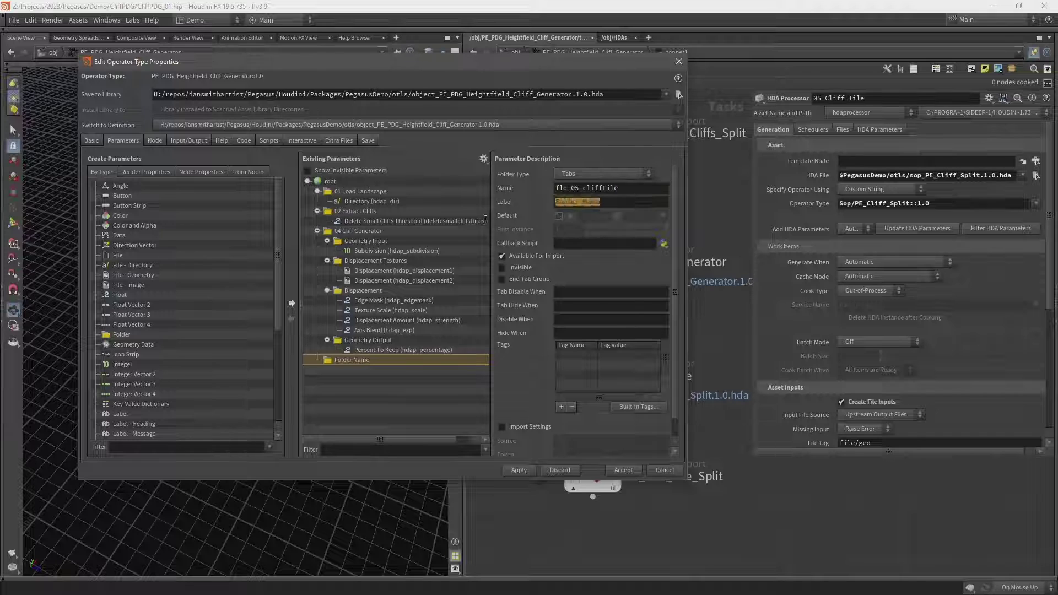
type("05 Cliff Tile")
key("Return")
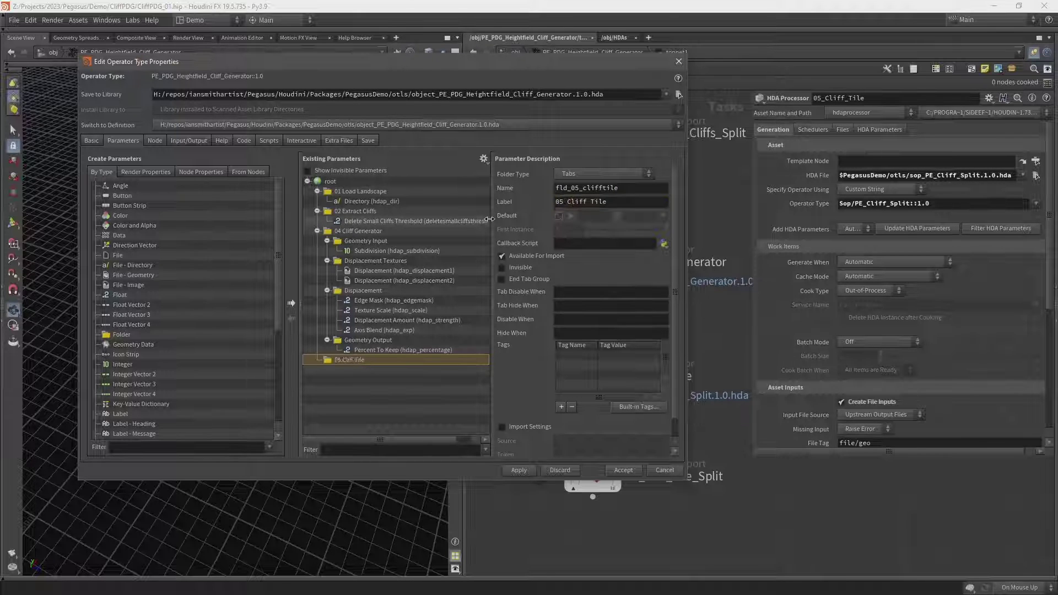
Promote the Grid Size parameter of the 05_Cliff_Tile node into the asset's 05 Cliff Tile folder
left_click_drag(471, 63, 322, 55)
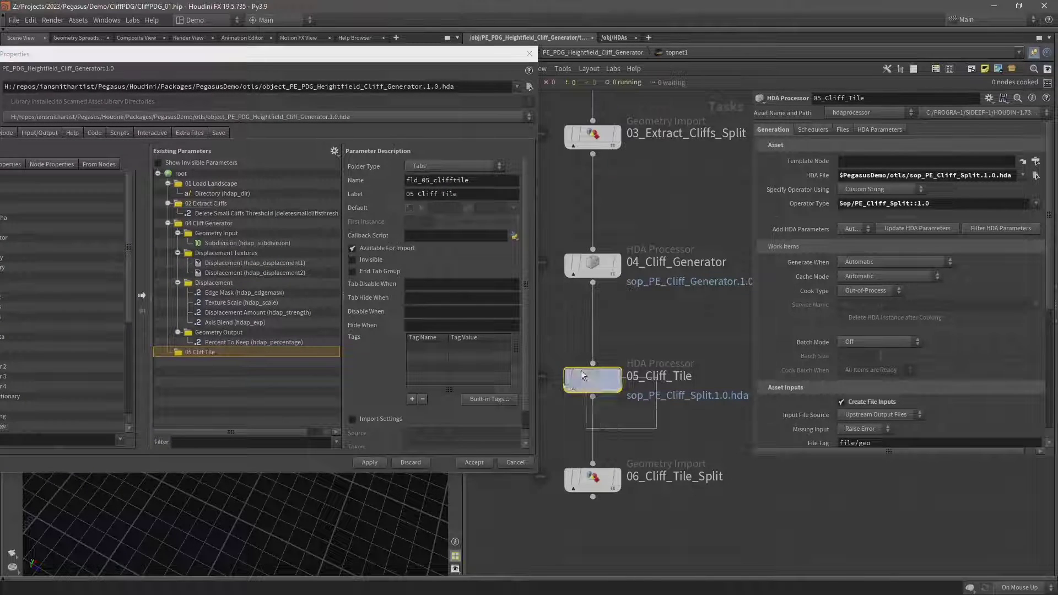
left_click(874, 131)
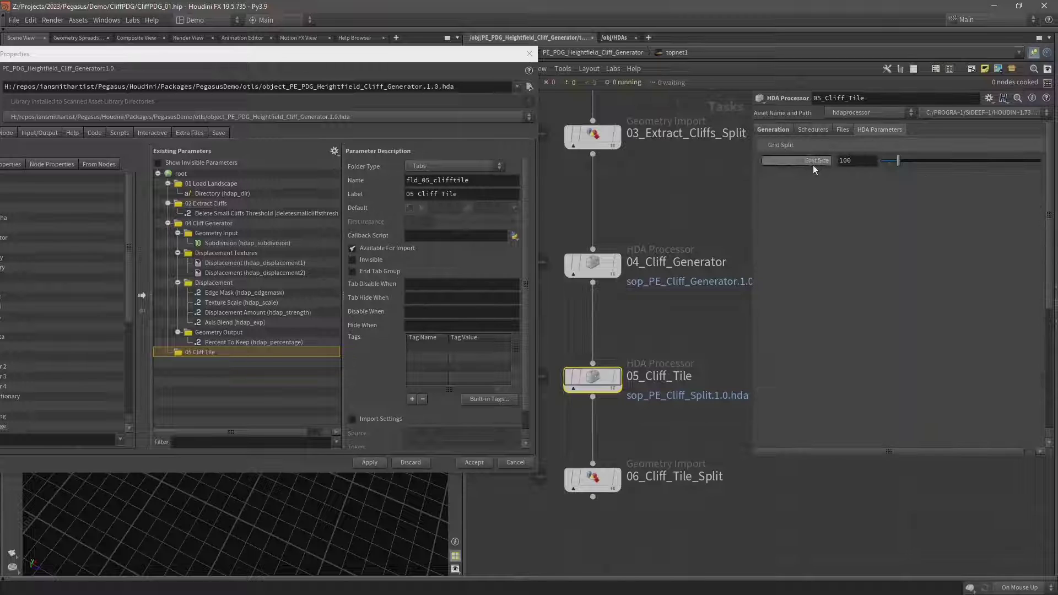
left_click_drag(815, 161, 210, 350)
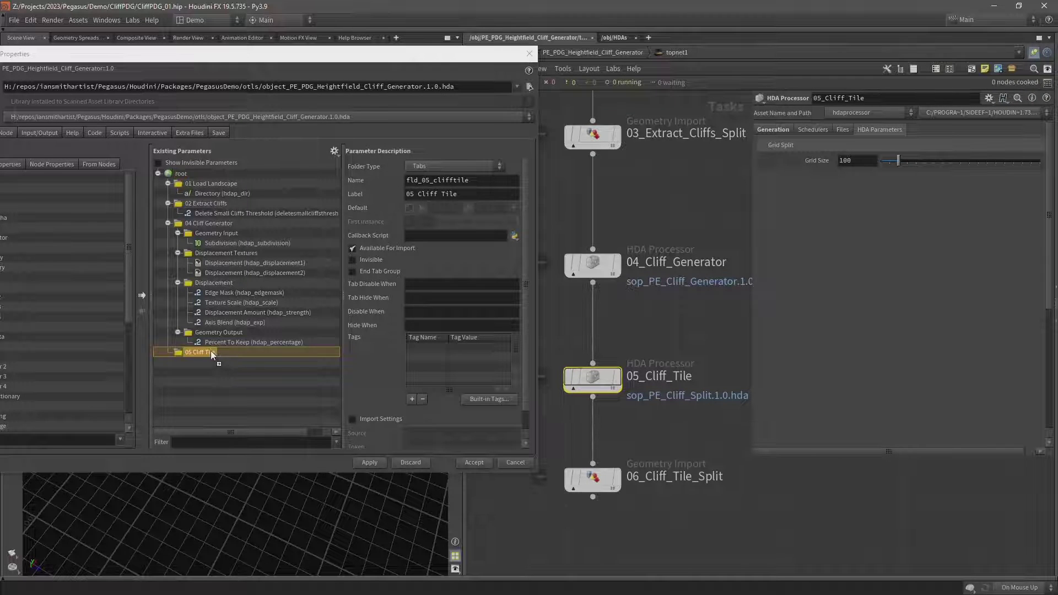
Select the 06_Cliff_Tile_Split node and inspect the pdg_index divisor in its External File Path expression
left_click_drag(515, 38, 438, 44)
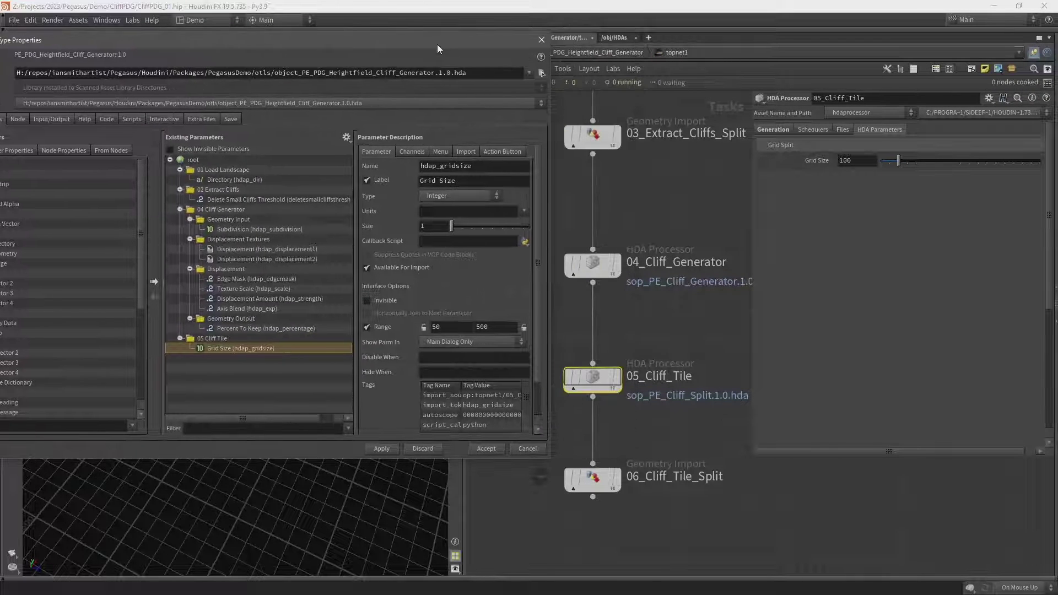
left_click_drag(678, 438, 594, 510)
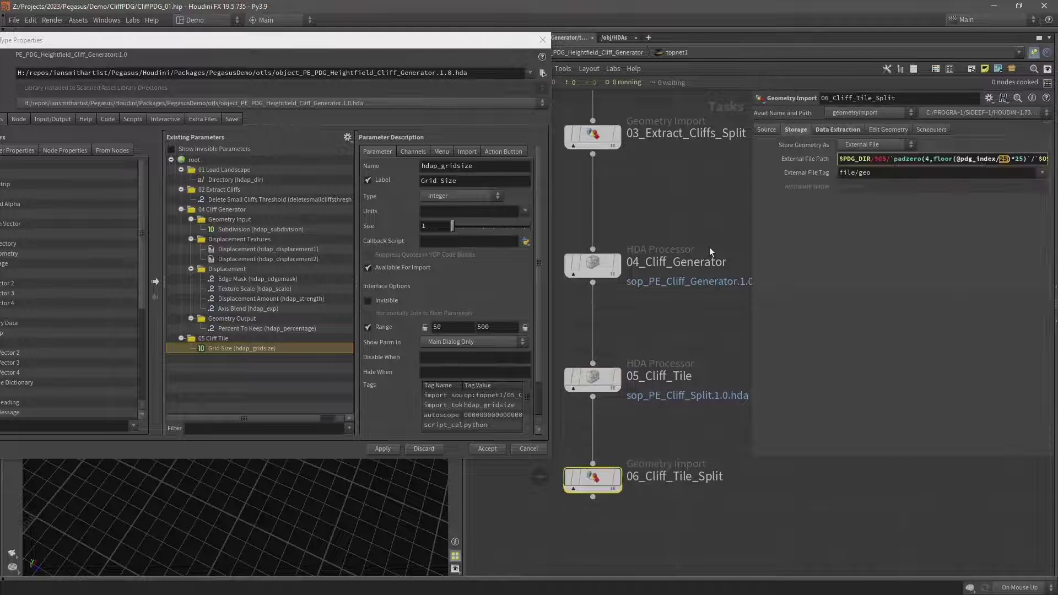
left_click_drag(370, 44, 518, 59)
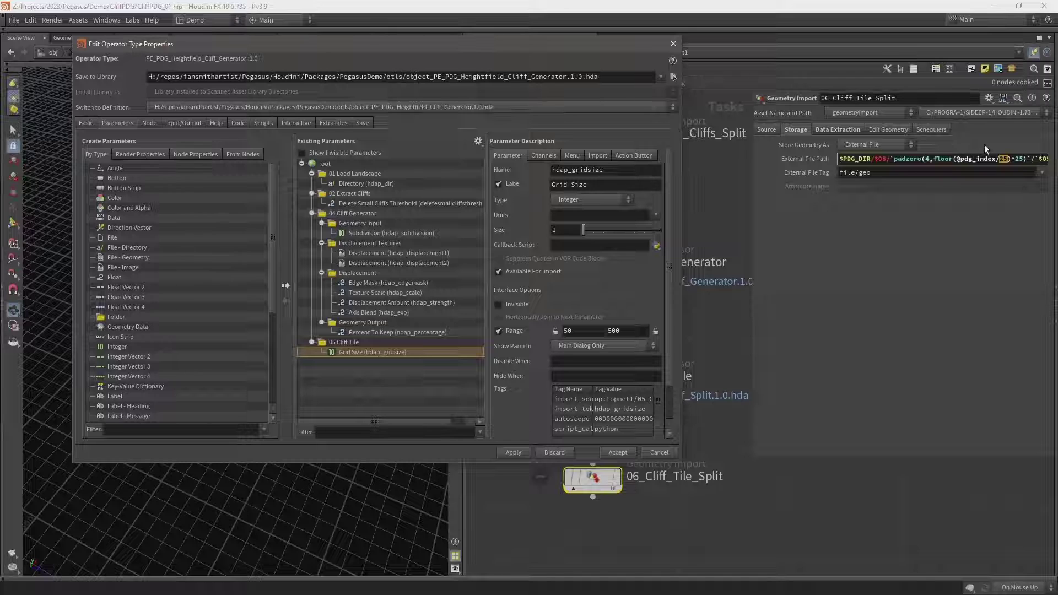
double_click(1004, 159)
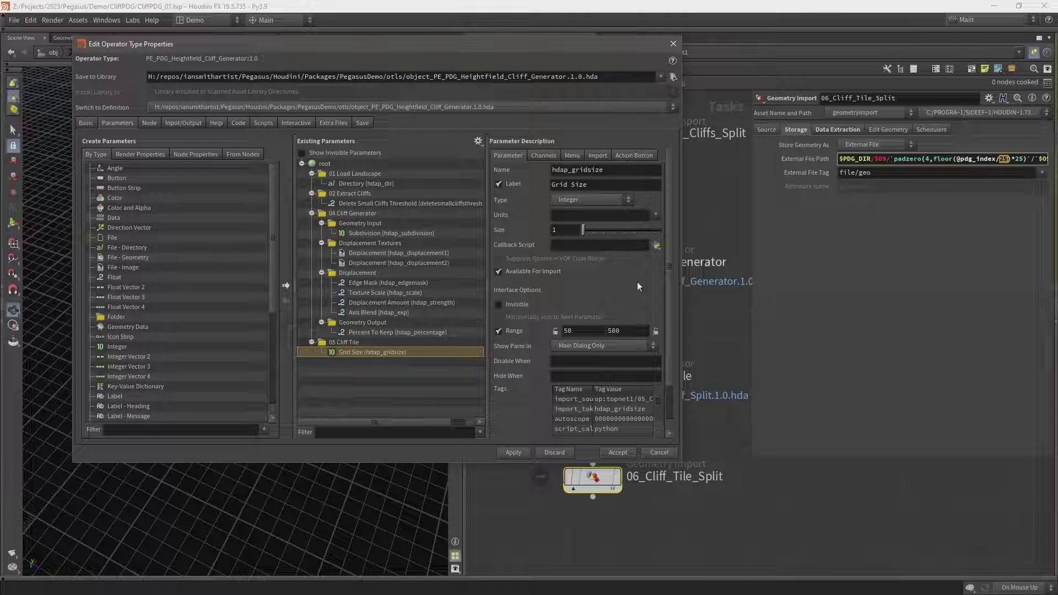
Add an integer parameter named subfolderincrements with the label Sub Folder Increments to the 05 Cliff Tile folder
left_click(336, 344)
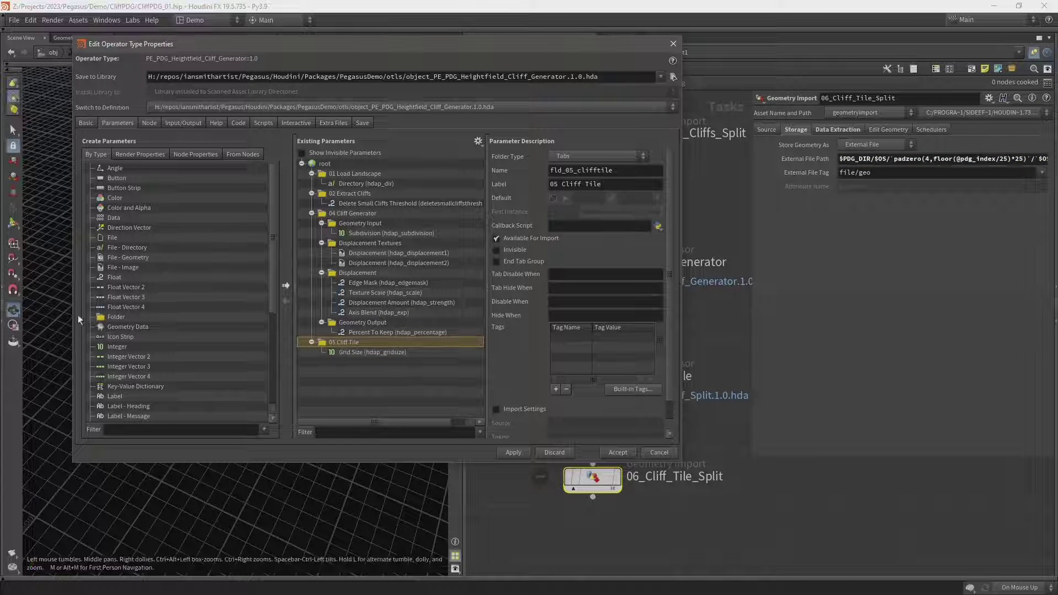
left_click_drag(121, 347, 352, 342)
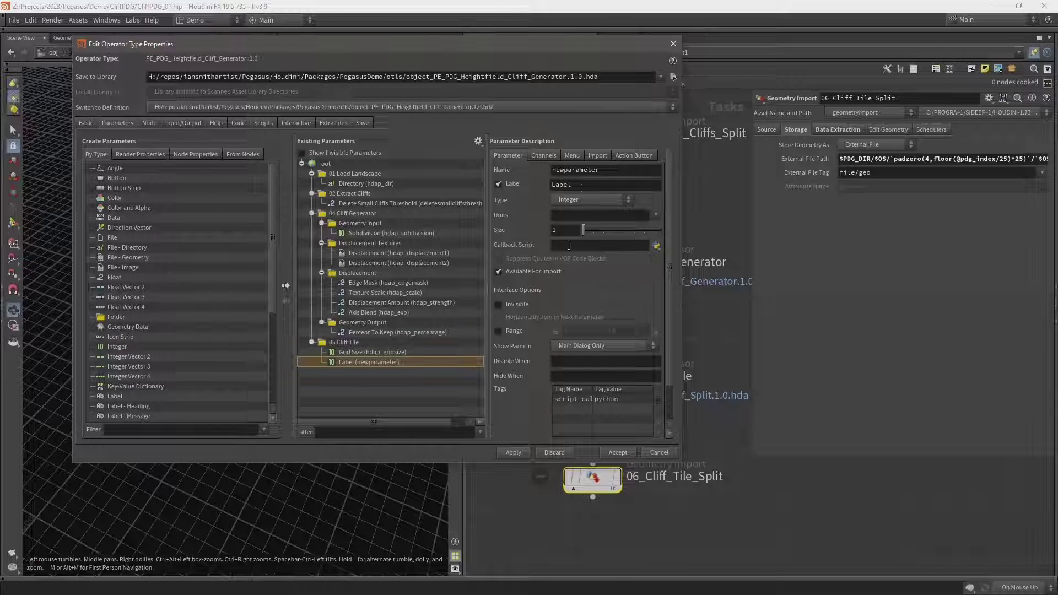
double_click(576, 170)
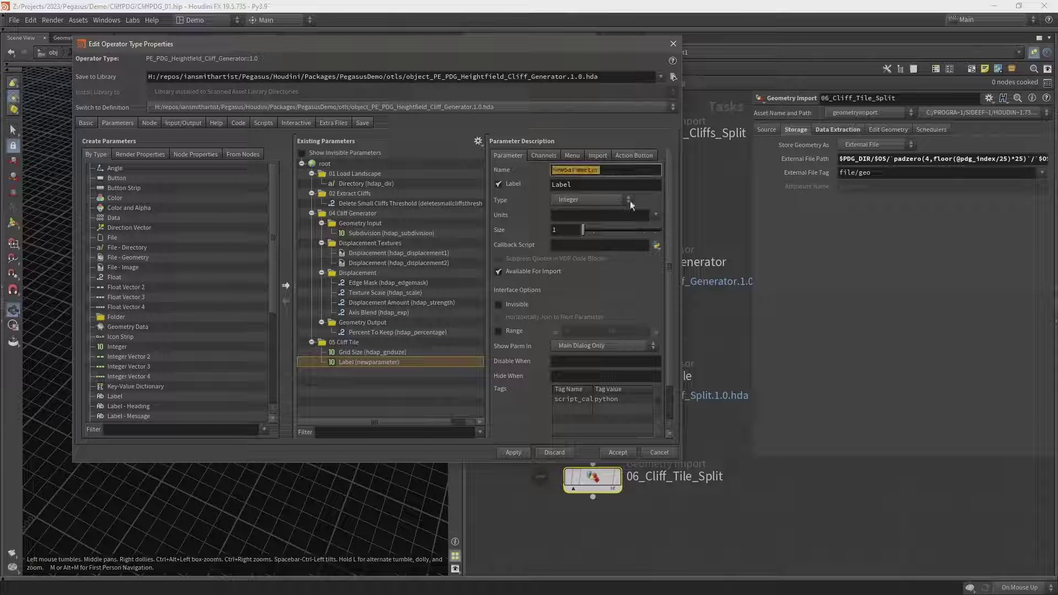
type("subfolderin")
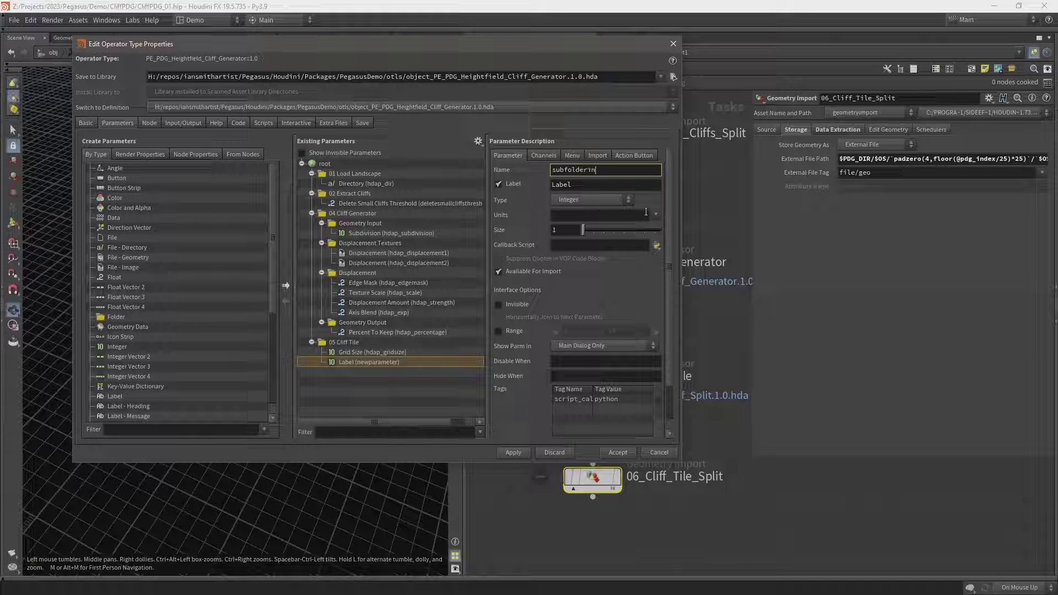
type("crements")
key("Tab")
type("Sub F")
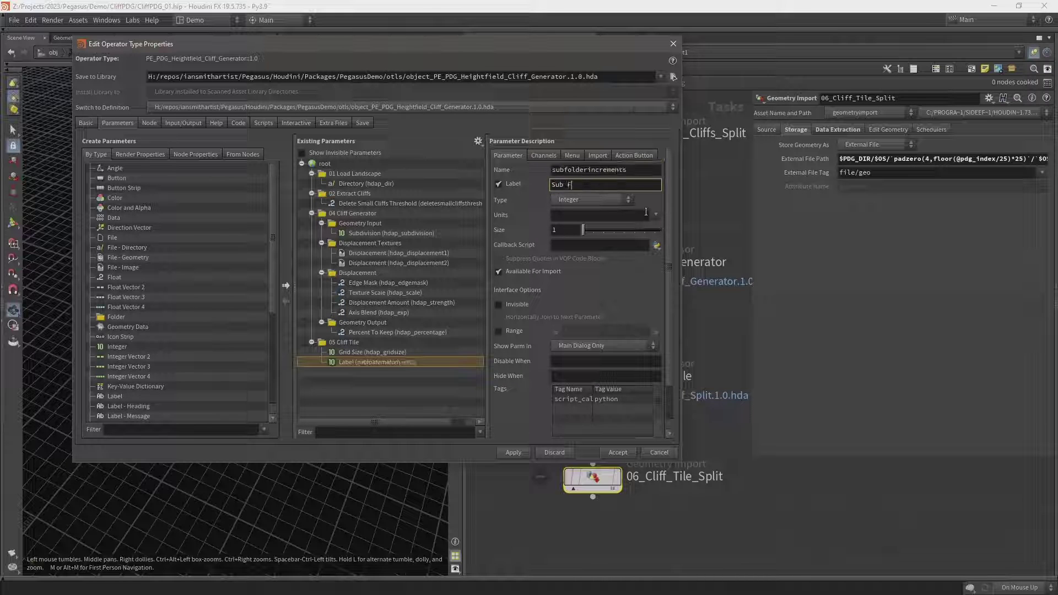
type("older Increments")
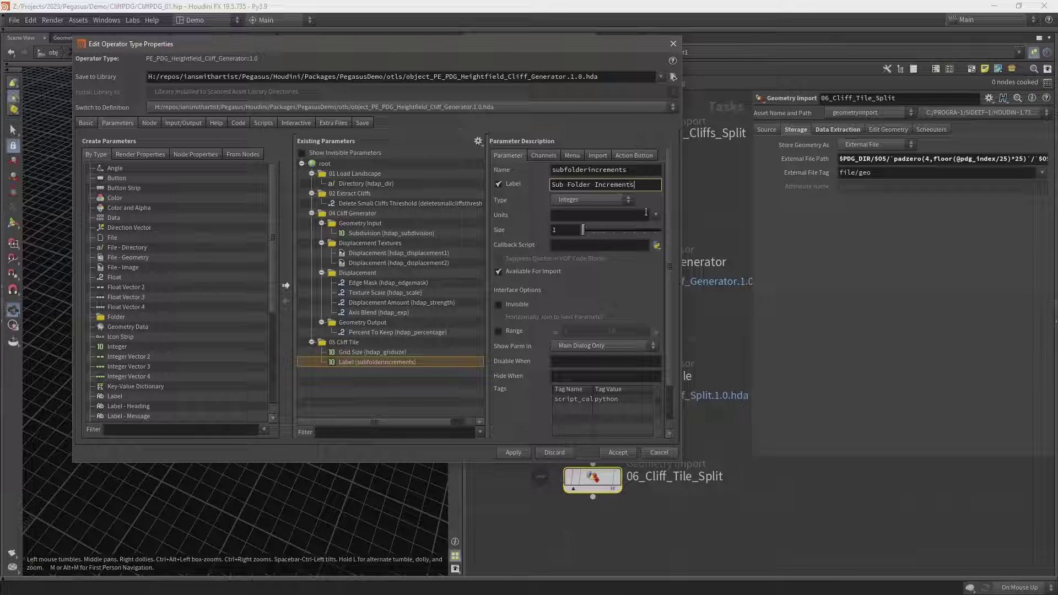
key("Return")
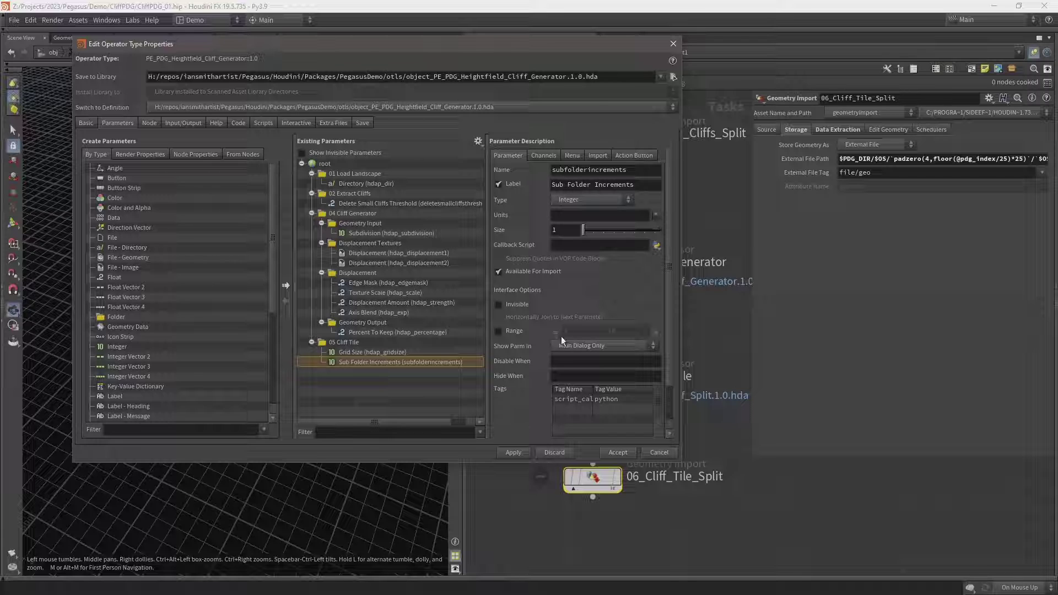
Enable a range for the Sub Folder Increments parameter and set it from 25 to 200
left_click(499, 331)
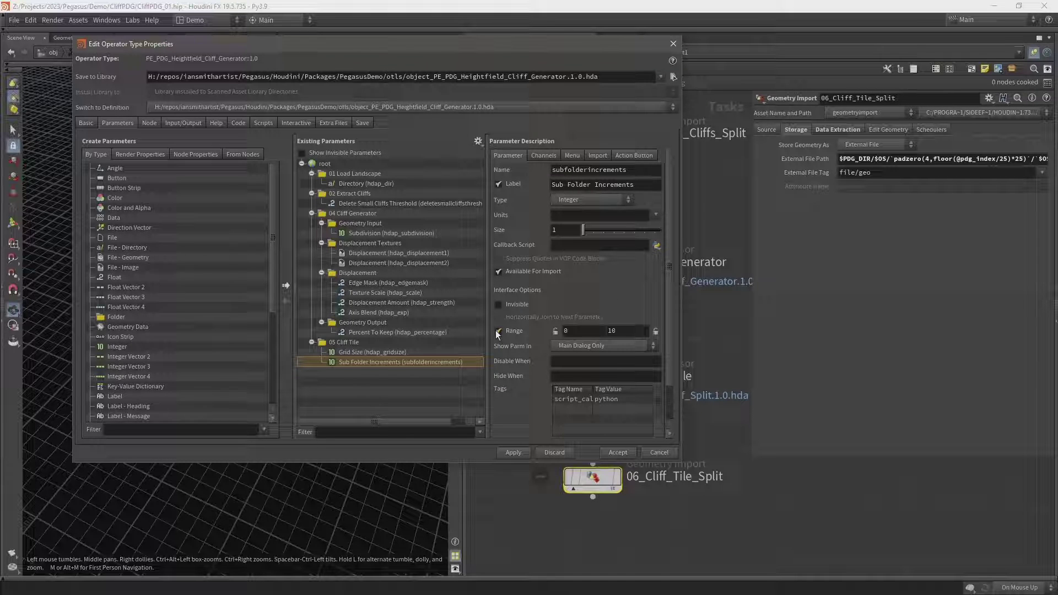
double_click(571, 336)
type("25")
key("Tab")
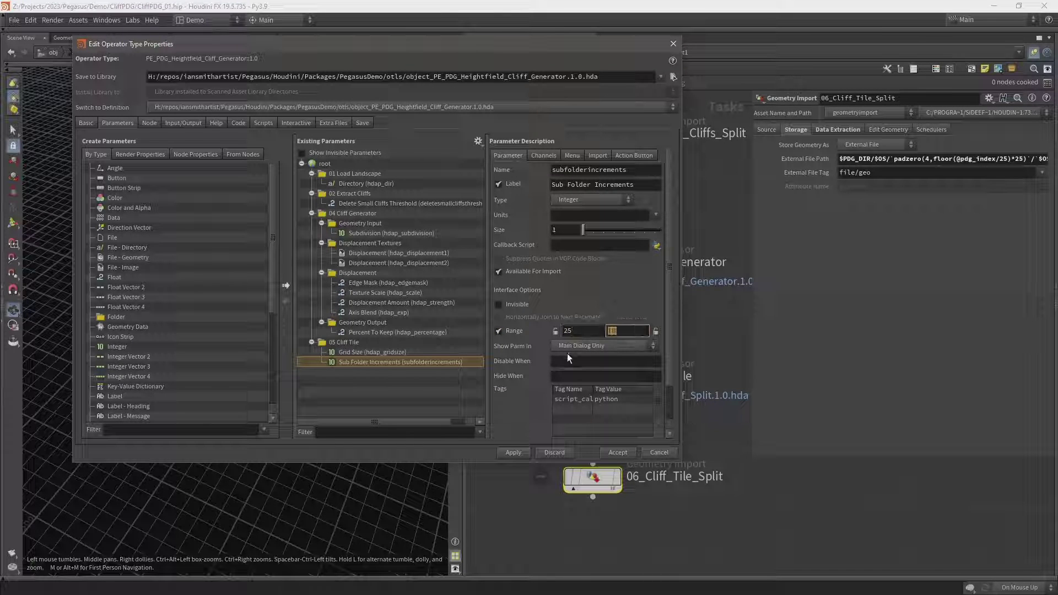
type("200")
key("Return")
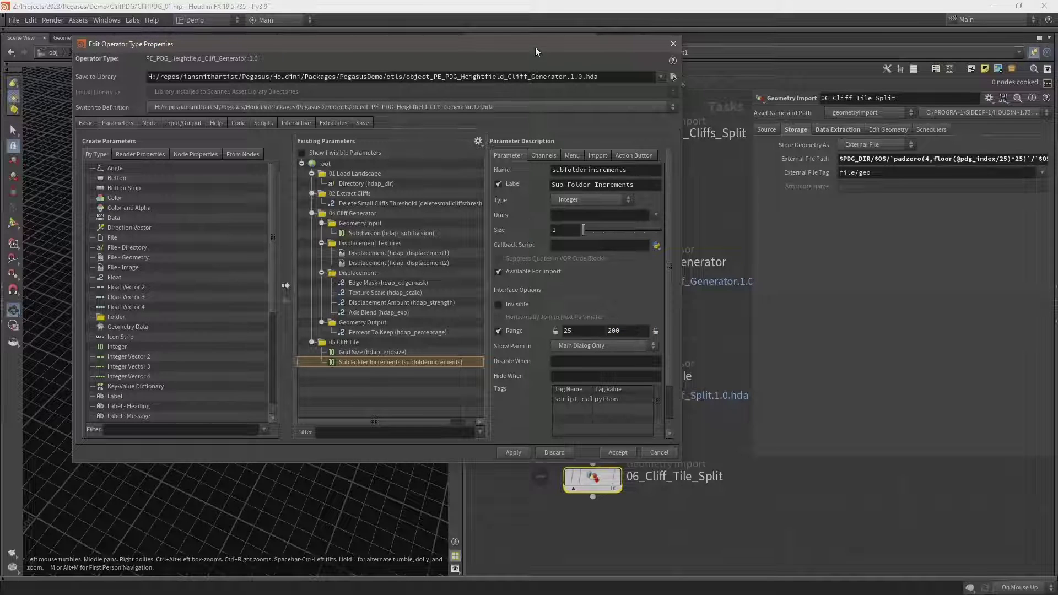
Apply the asset's parameter changes and go back up to the object level to see its interface
left_click_drag(534, 47, 419, 42)
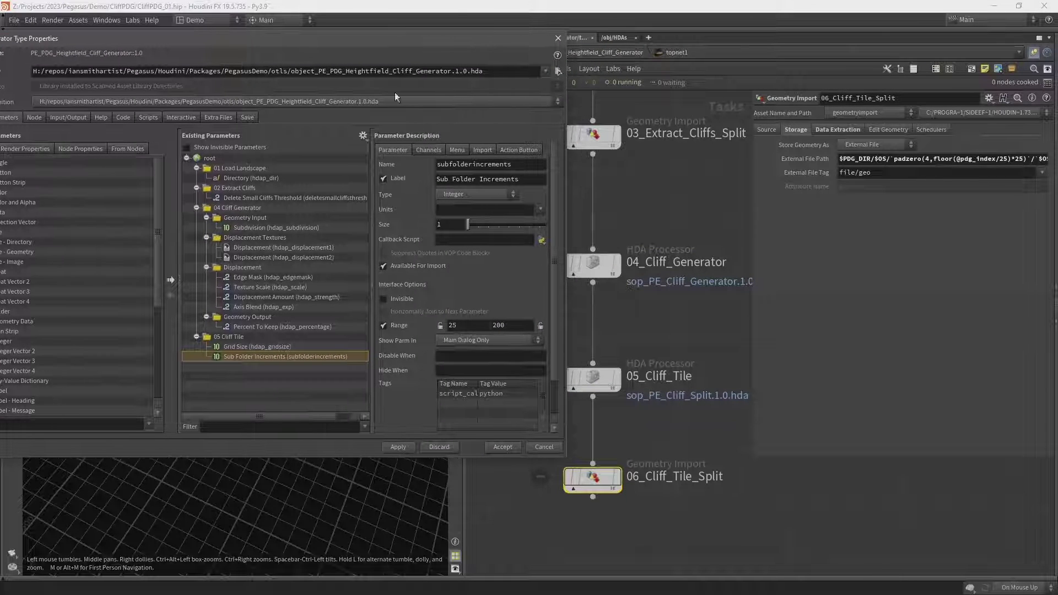
left_click(402, 447)
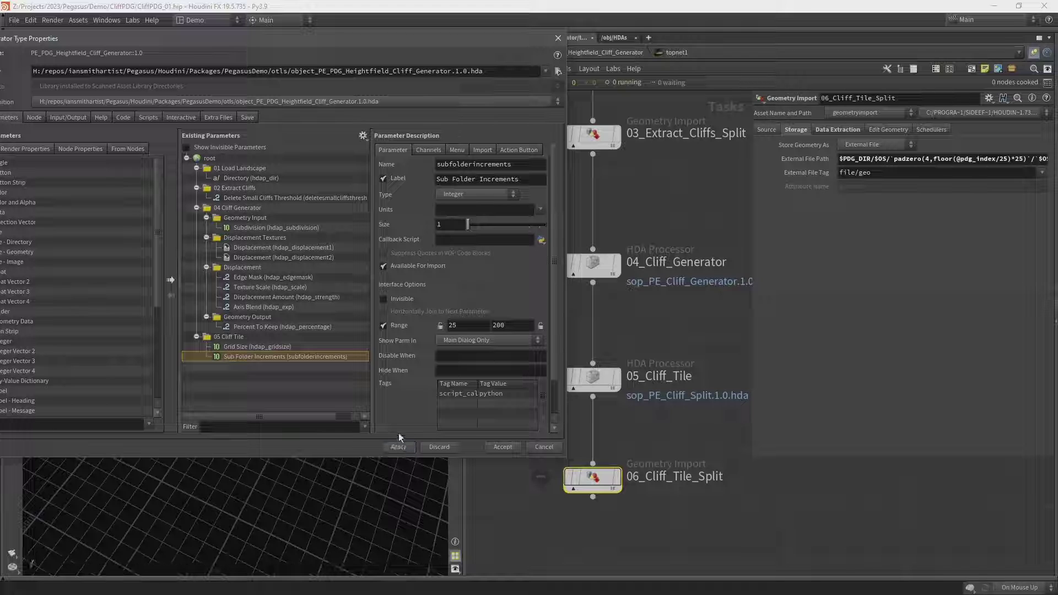
left_click_drag(494, 44, 424, 112)
left_click(515, 52)
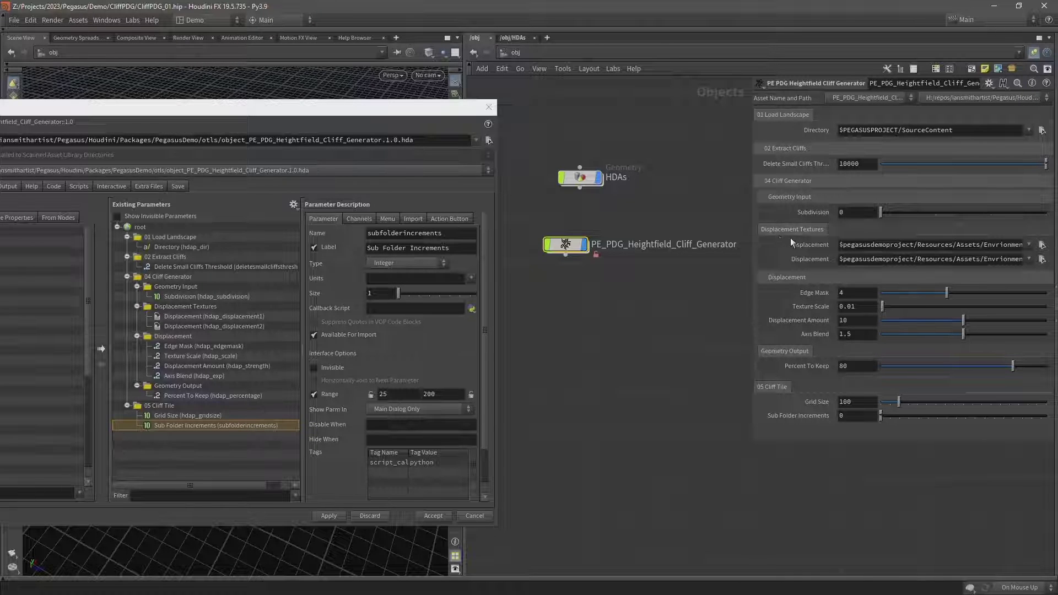
Set the folder type of 05 Cliff Tile, Geometry Output and Displacement Textures to Simple and apply the changes
left_click(178, 403)
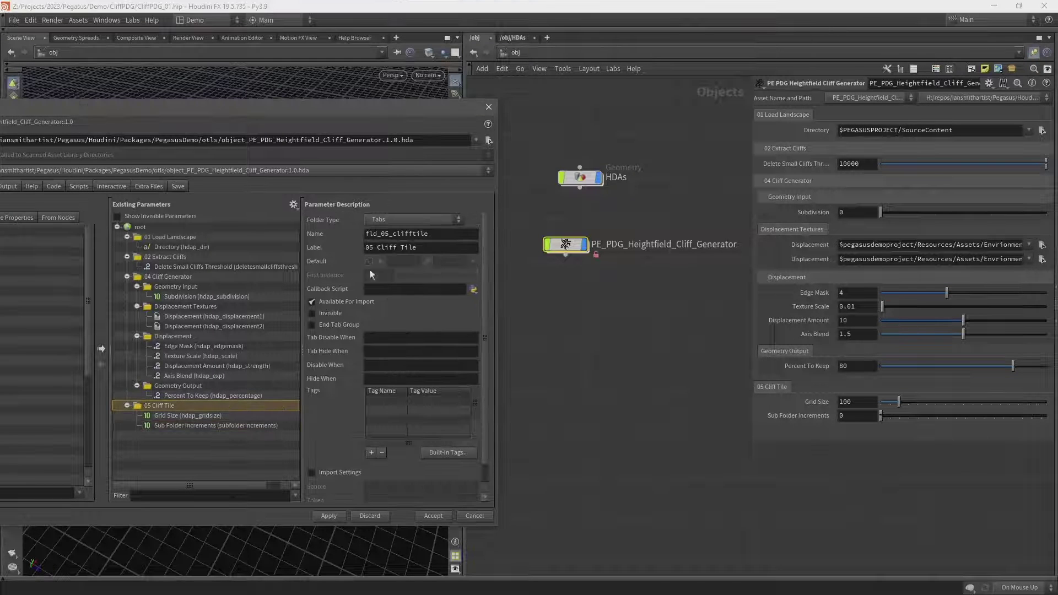
left_click(400, 221)
left_click(386, 241)
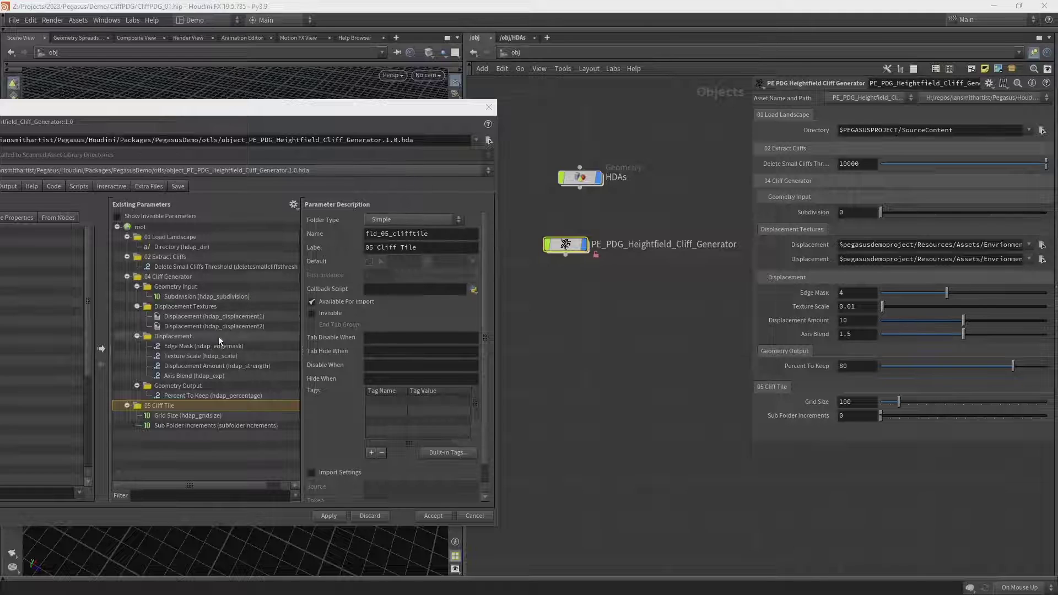
left_click(178, 386)
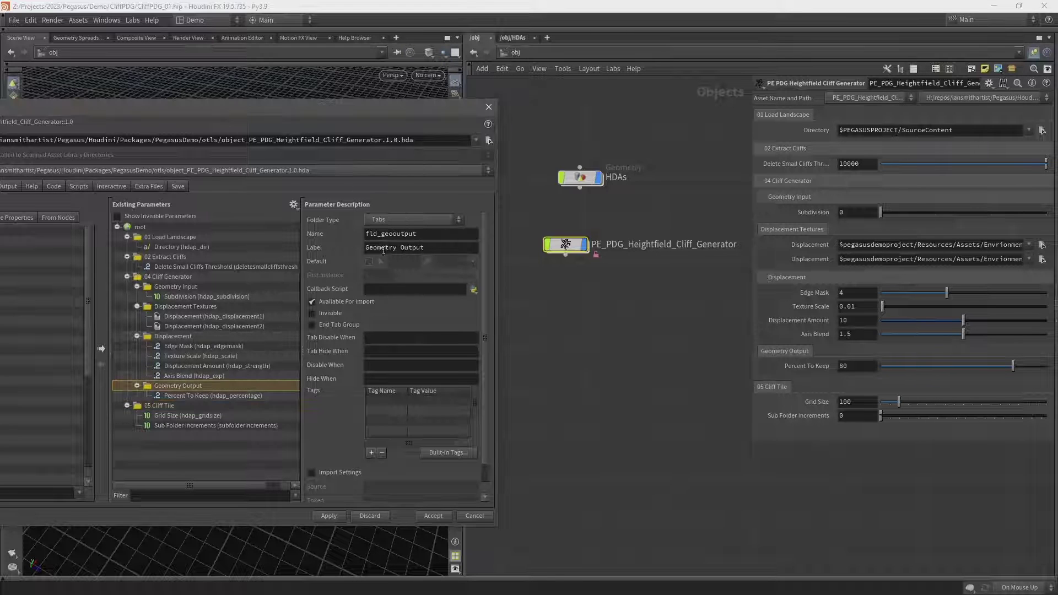
left_click(395, 220)
left_click(383, 240)
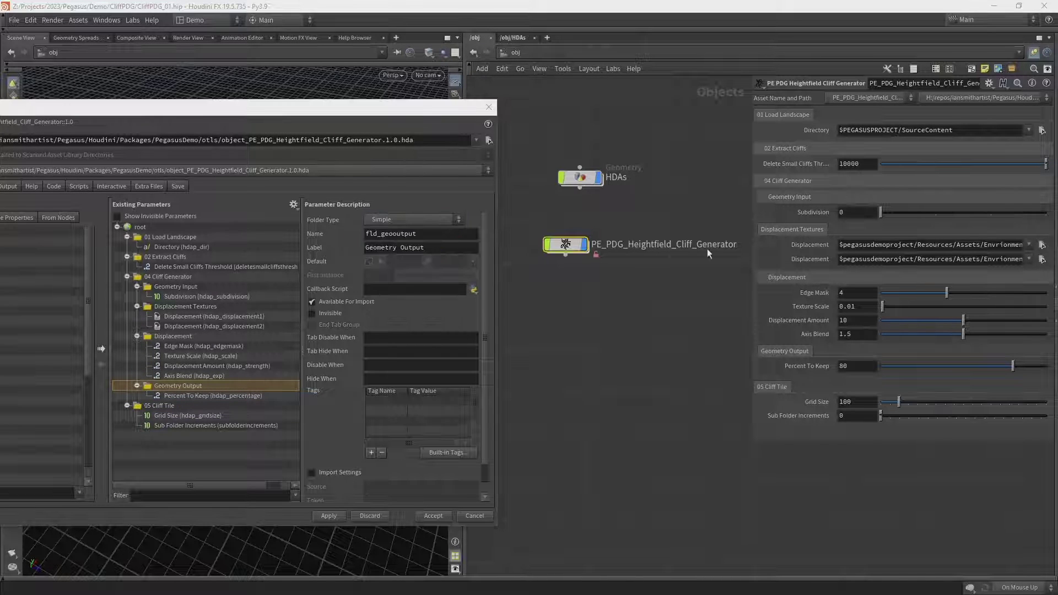
left_click(179, 306)
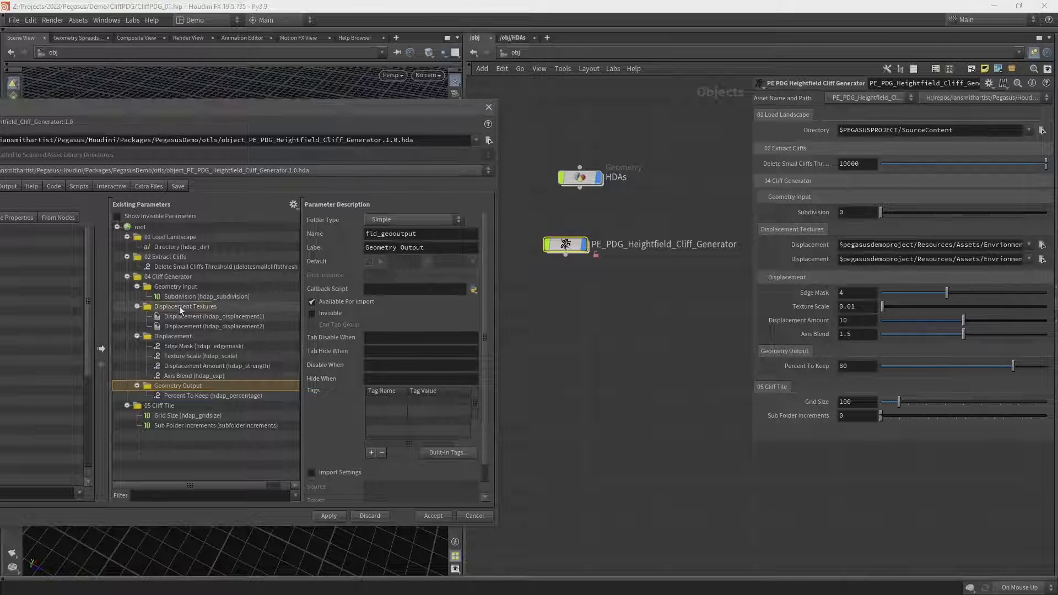
left_click(402, 220)
left_click(385, 242)
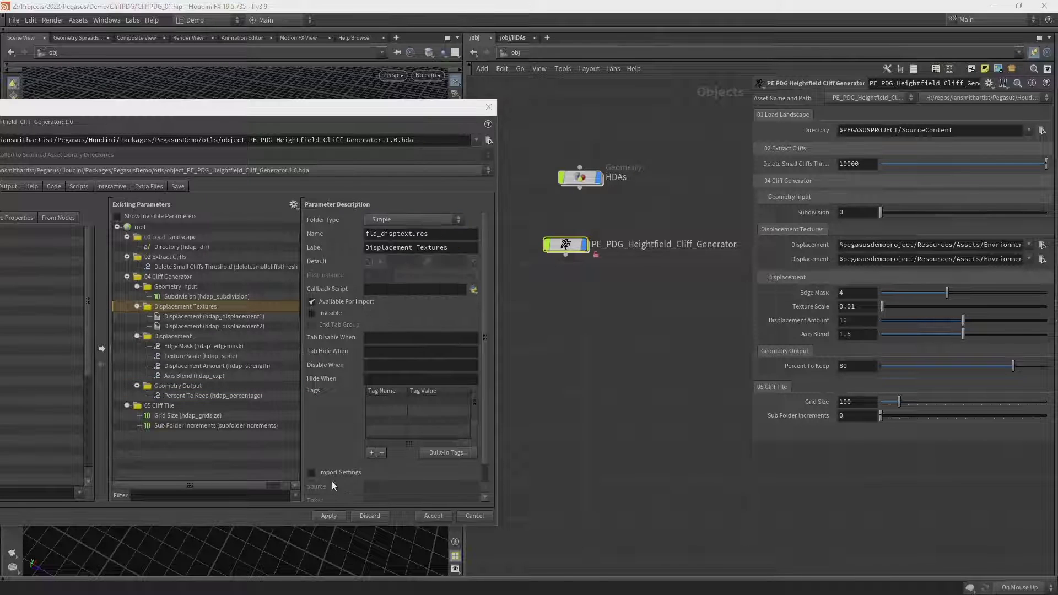
left_click(325, 515)
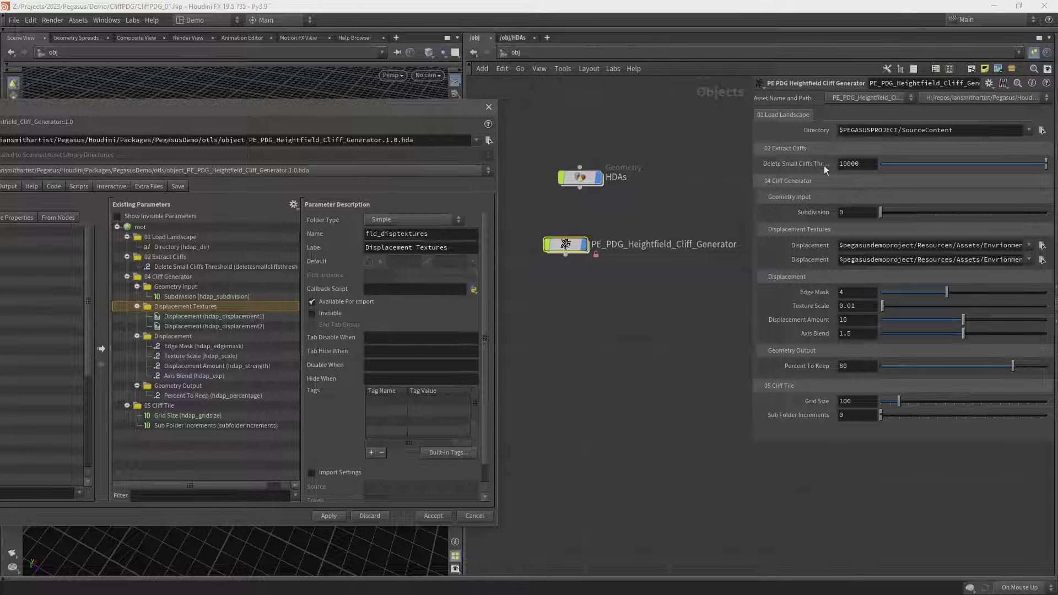
Set the asset's Delete Small Cliffs Threshold to 1000
left_click(865, 163)
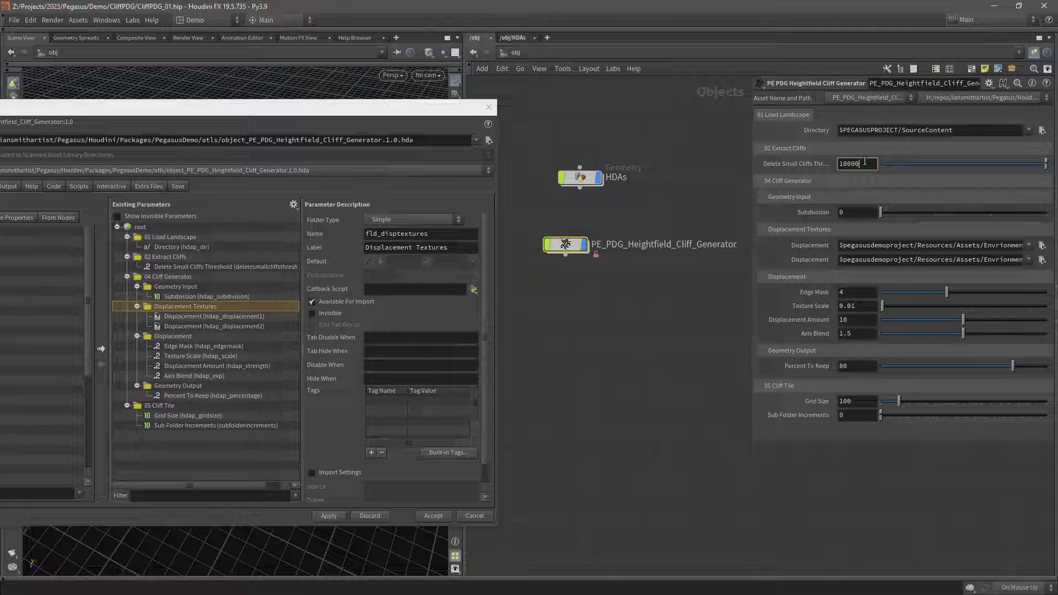
key("BackSpace")
key("Return")
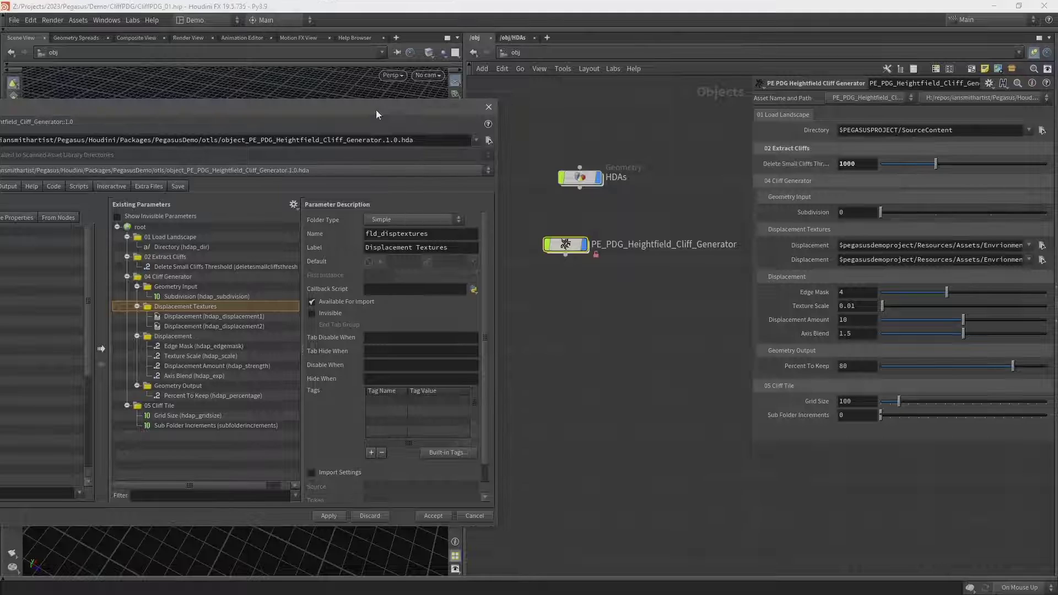
Add a subfolder named fld_deletesmallcliffs, labelled Delete Small Cliffs, under 02 Extract Cliffs and move the threshold parameter into it
left_click_drag(376, 111, 571, 65)
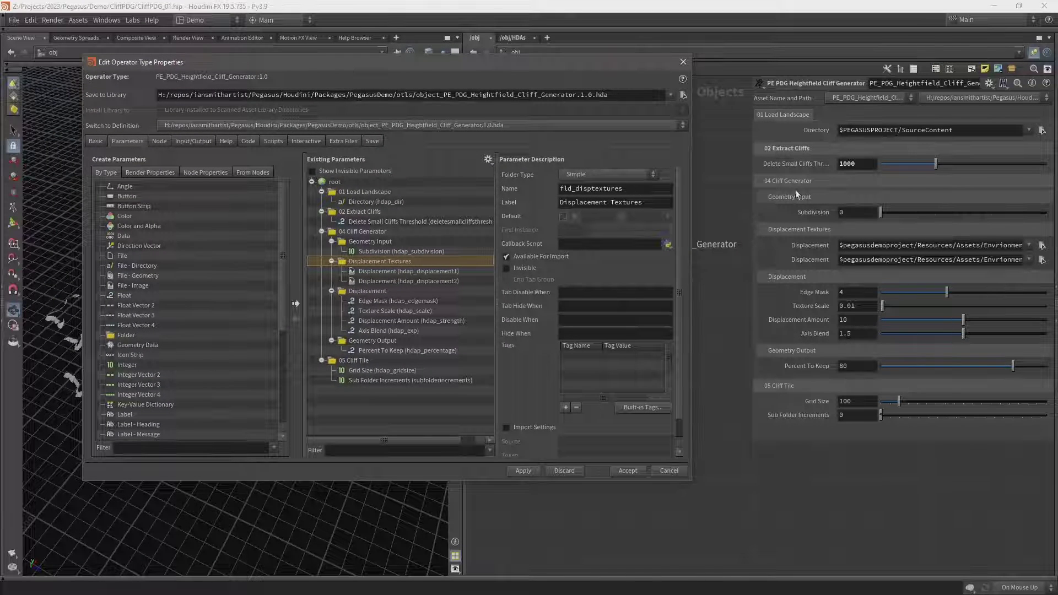
left_click_drag(119, 336, 366, 214)
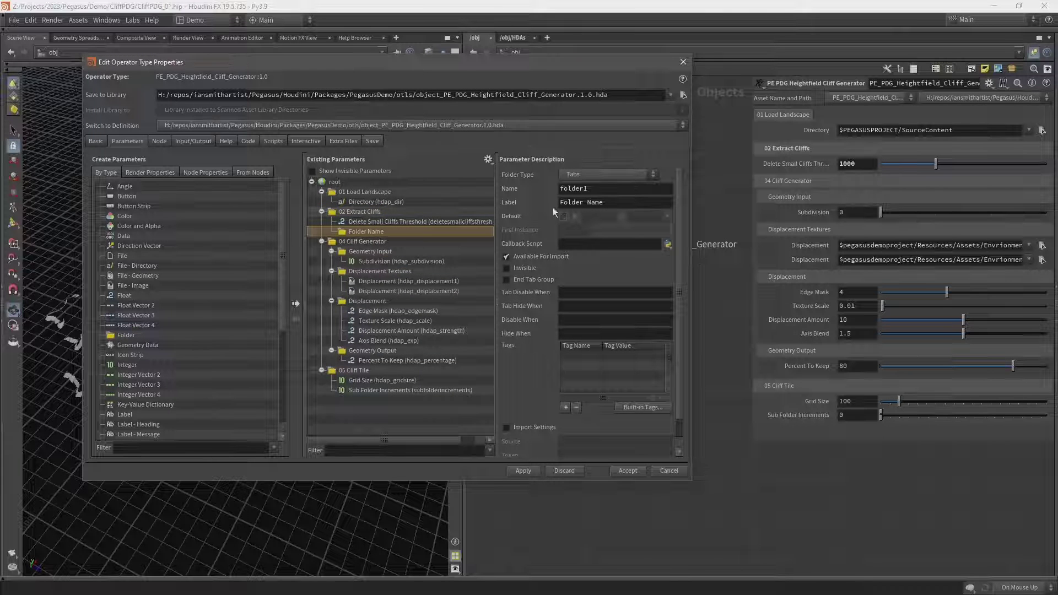
double_click(610, 187)
type("fld_s")
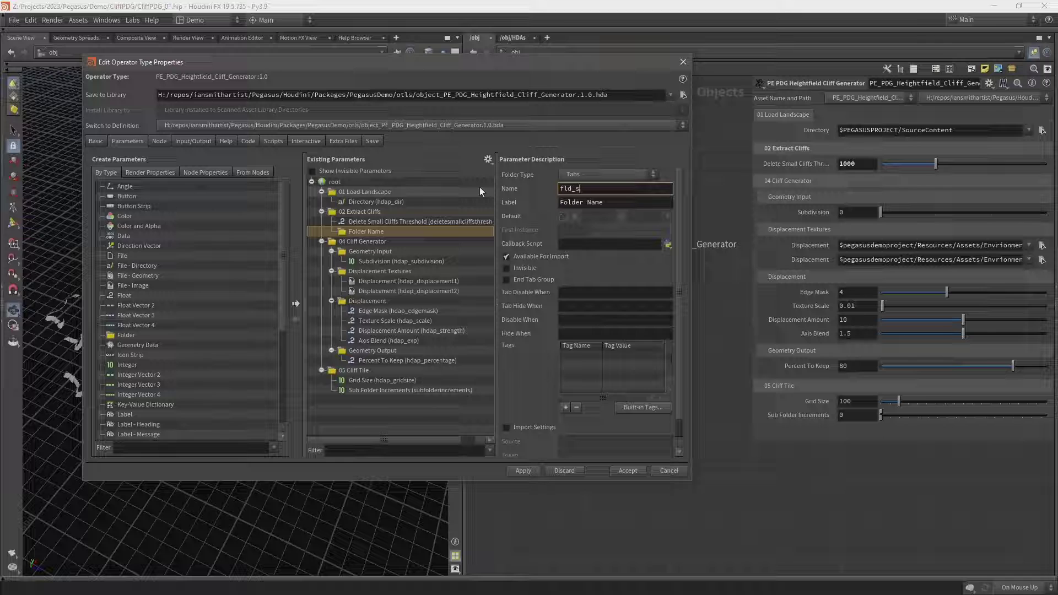
key("BackSpace")
type("deletesmallcliffs")
key("Tab")
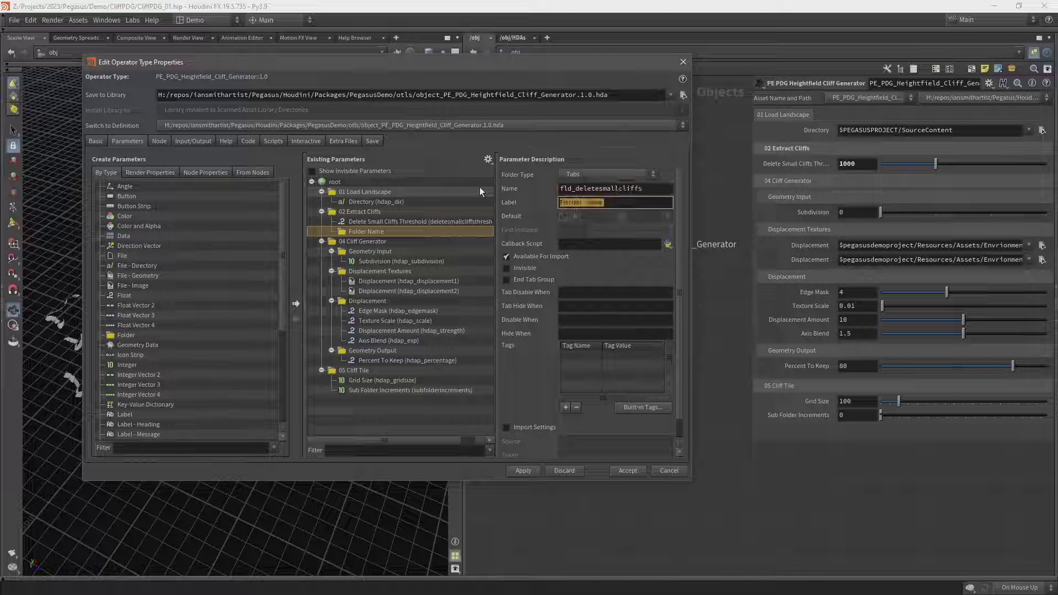
type("Delete Small Cliffs")
key("Return")
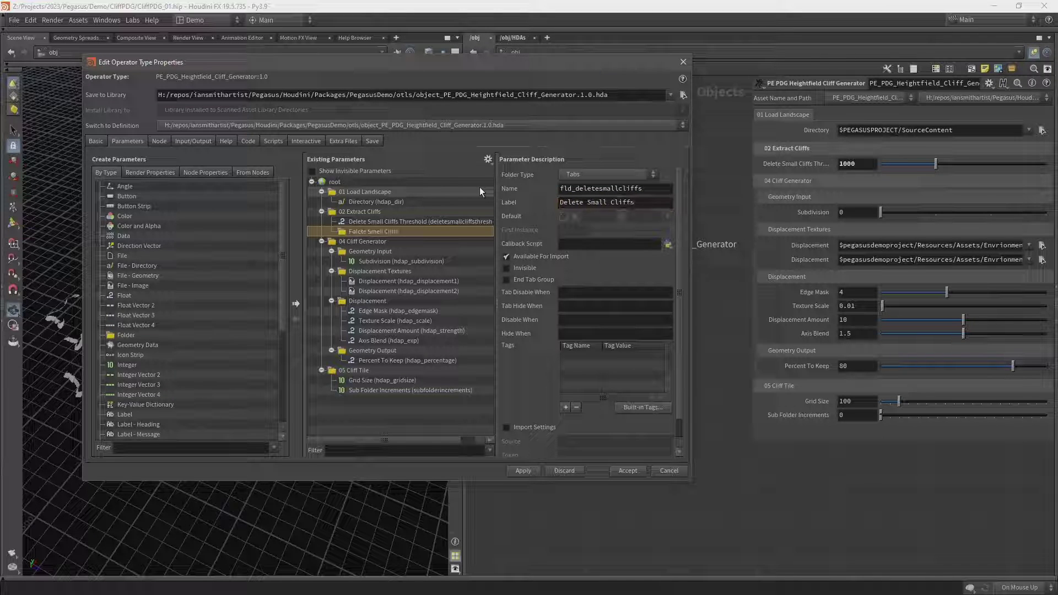
left_click_drag(399, 222, 391, 232)
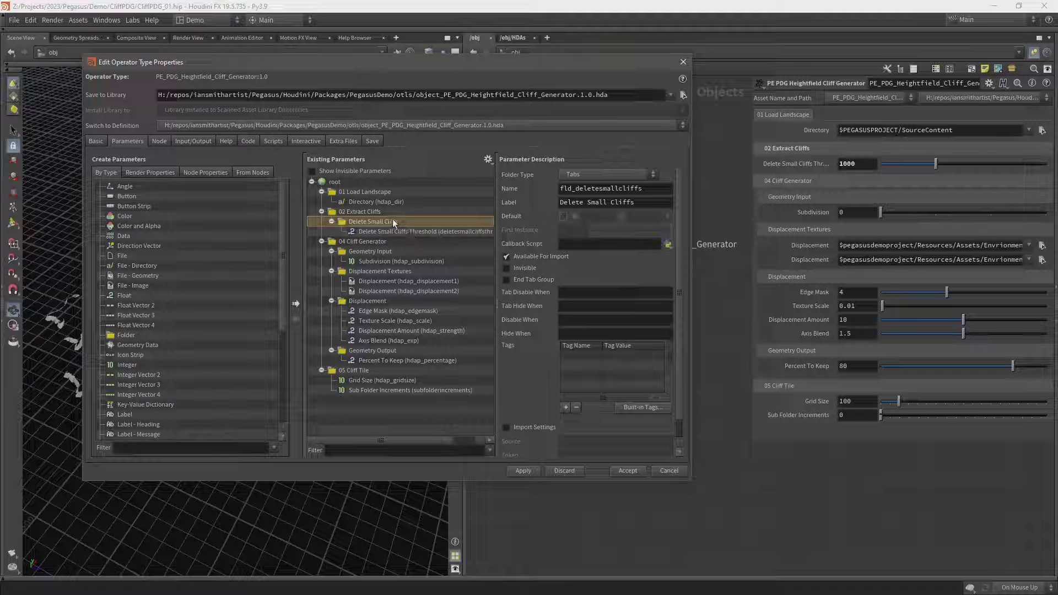
Make the Delete Small Cliffs folder Simple and rename its parameter threshold, labelled Threshold, applying the changes
left_click(574, 174)
left_click(577, 197)
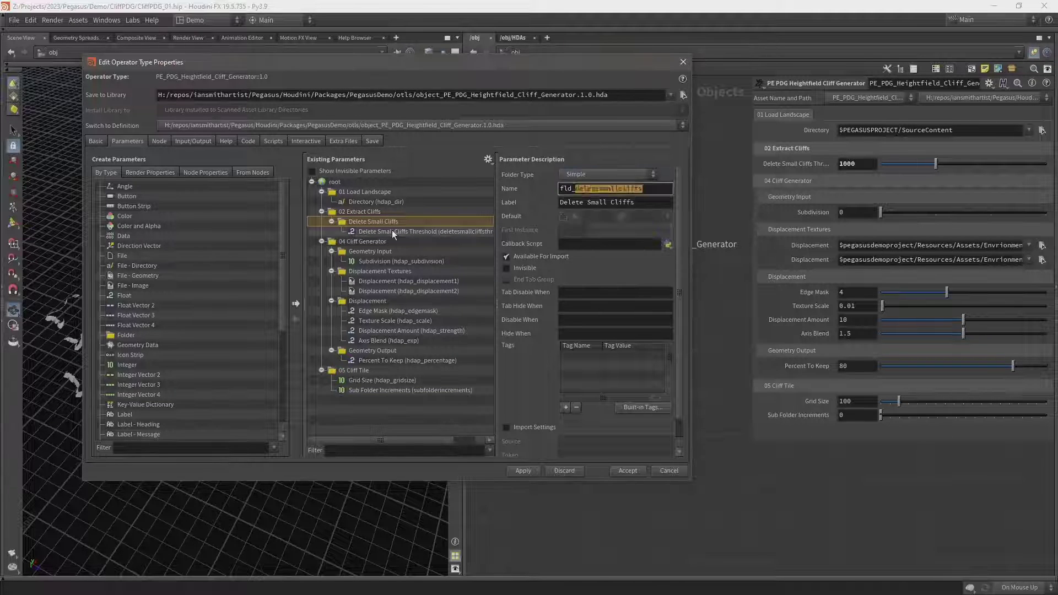
left_click(392, 232)
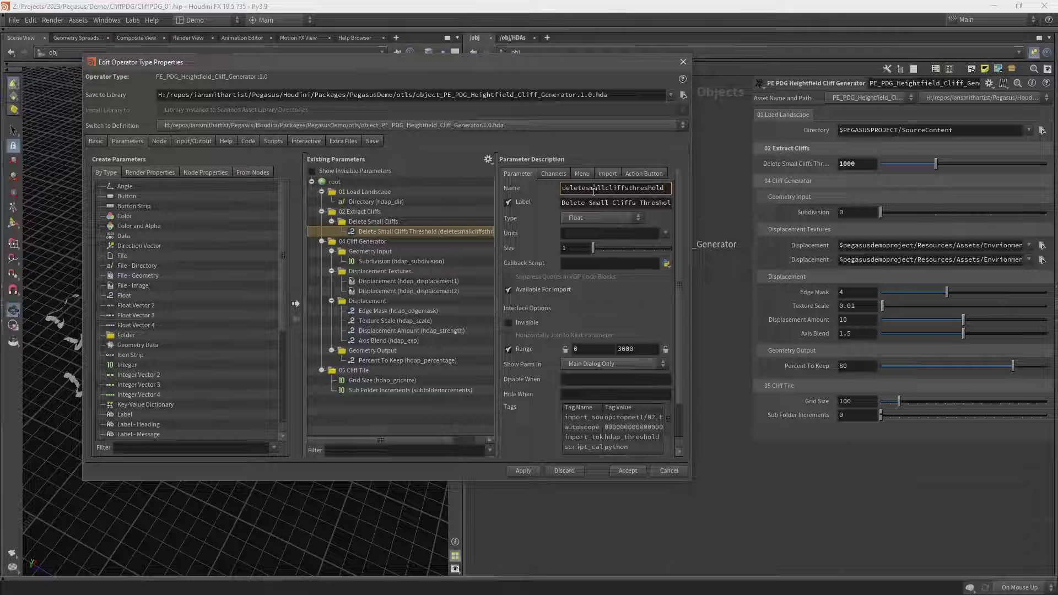
double_click(571, 188)
type("threshold")
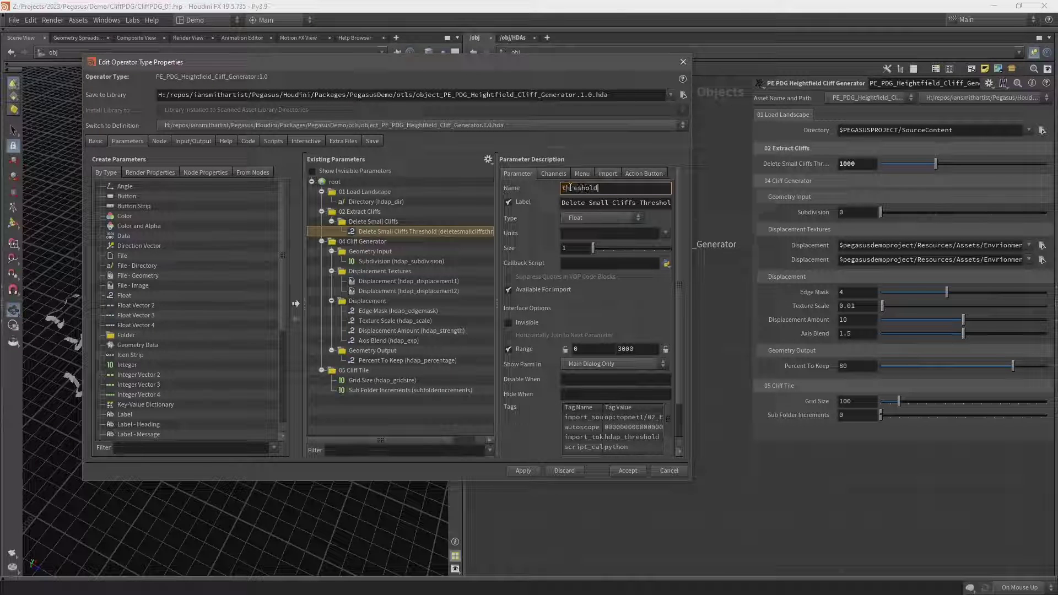
key("Tab")
type("Threshold")
left_click(523, 471)
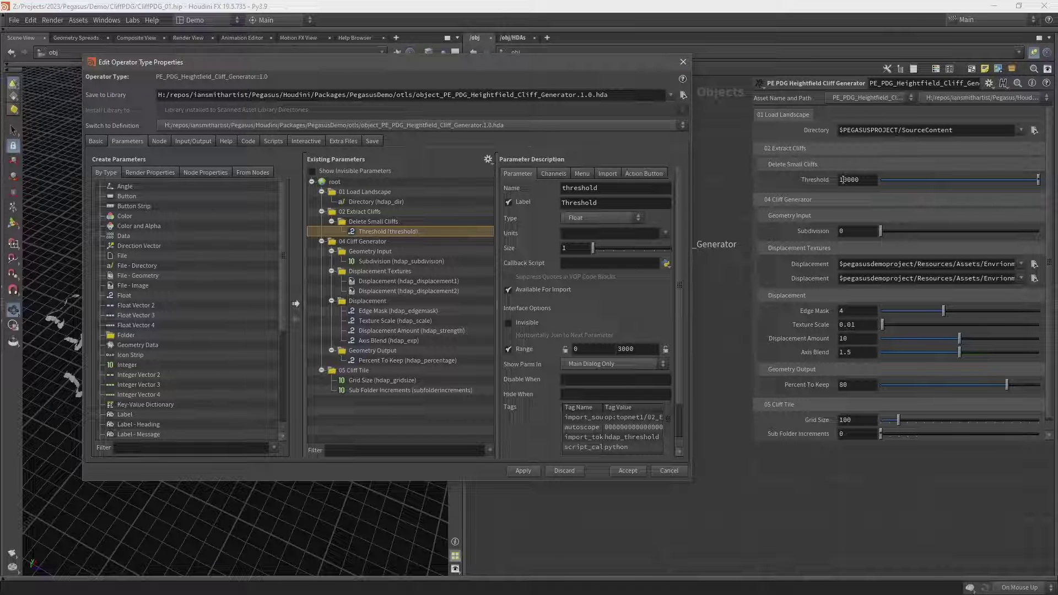
Set the asset's Threshold value to 1000 and copy it from the node as the parameter's default
left_click(862, 179)
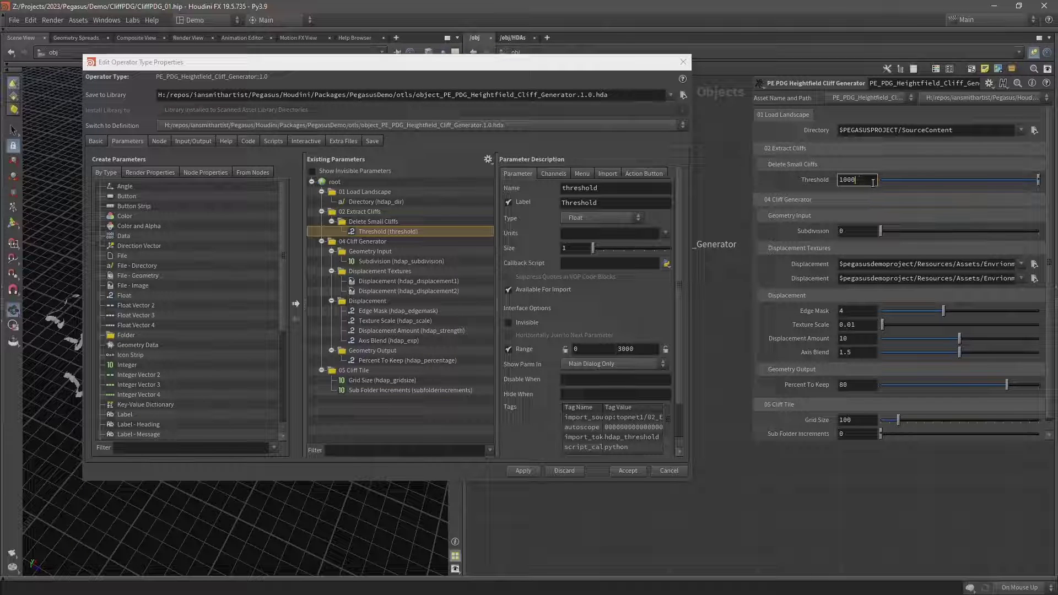
key("Return")
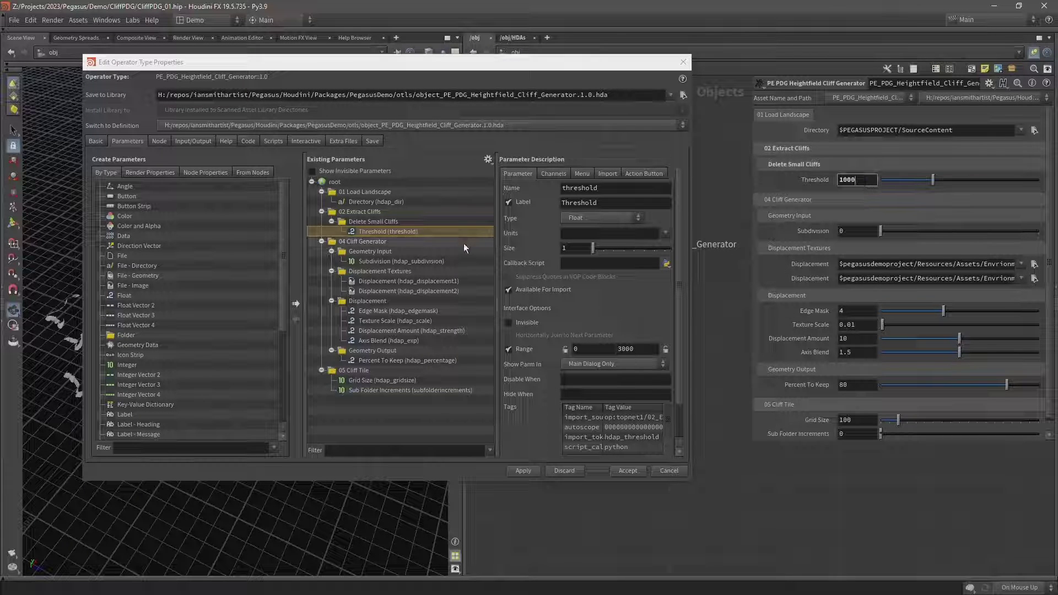
double_click(388, 231)
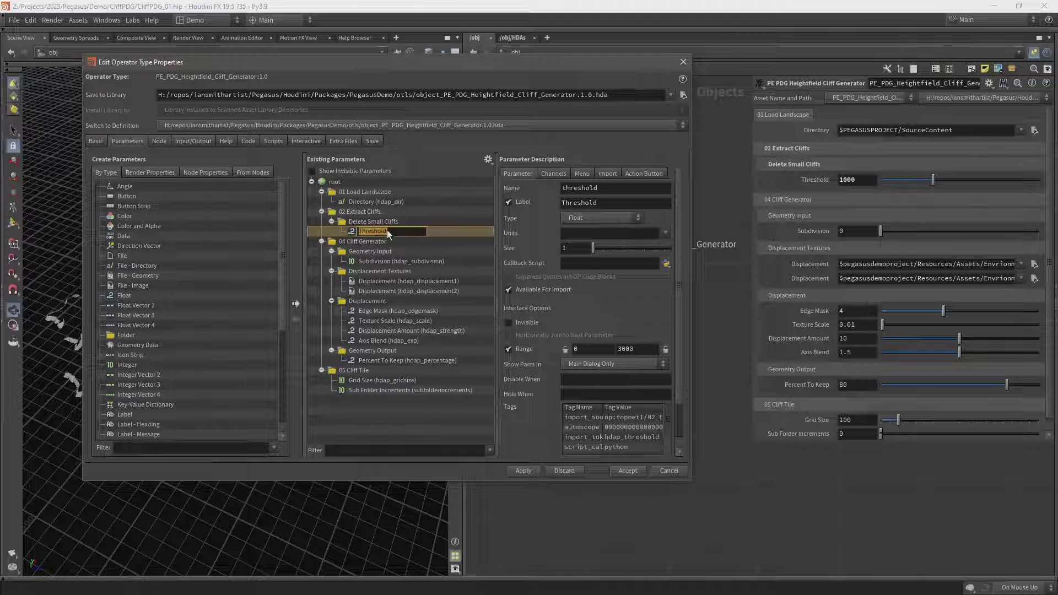
right_click(352, 232)
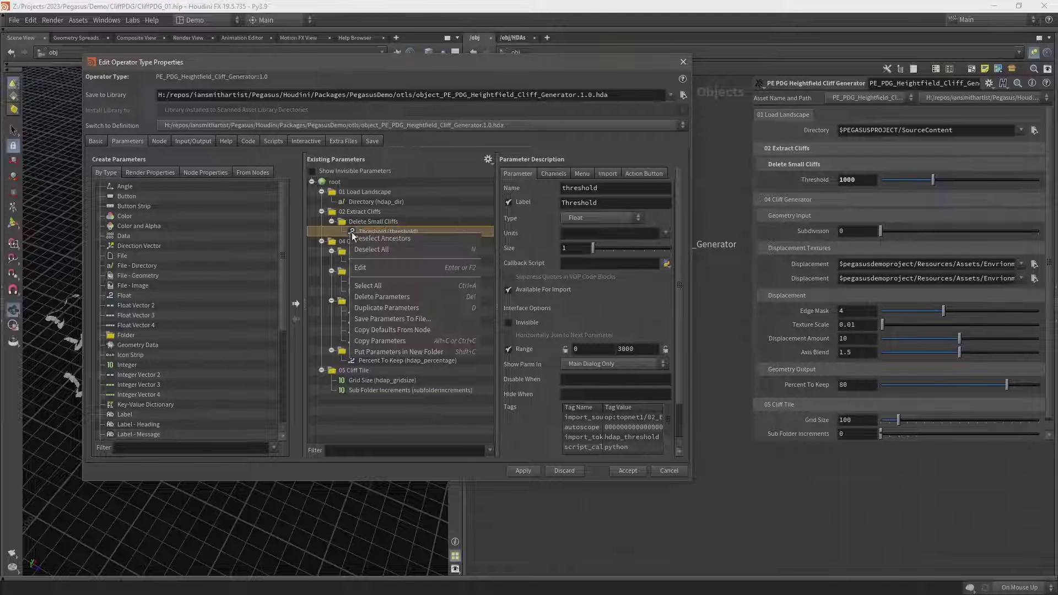
left_click(401, 327)
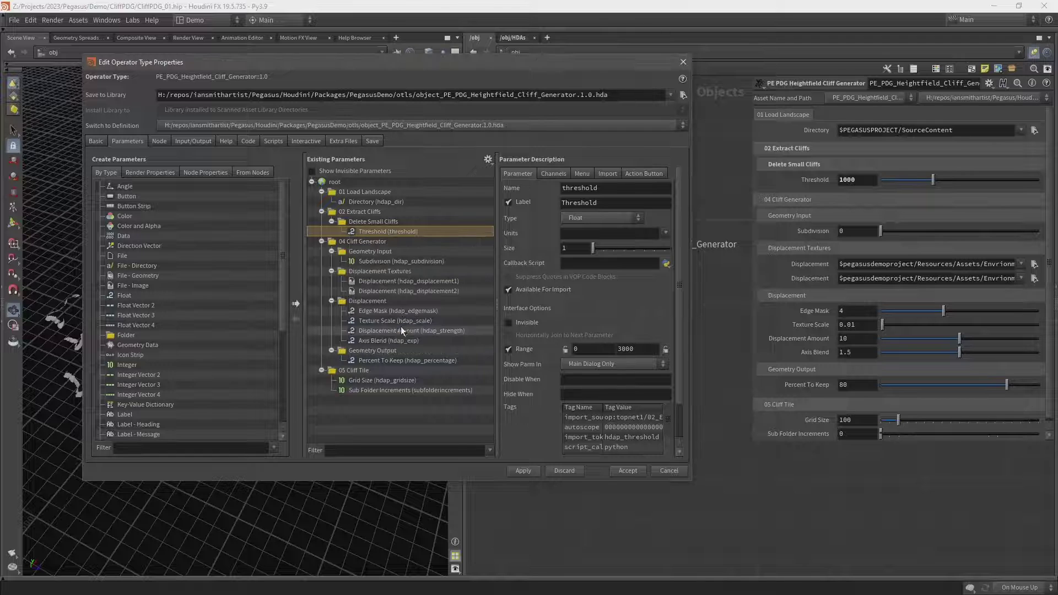
left_click(807, 474)
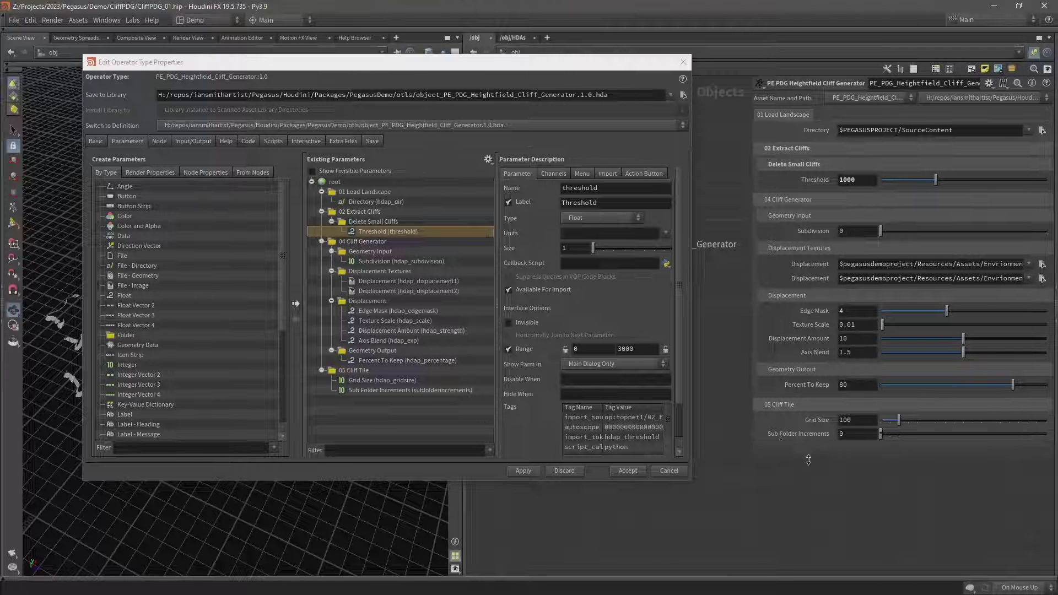
Set Sub Folder Increments to 50 and copy it from the node as the parameter's default
left_click(849, 437)
type("50")
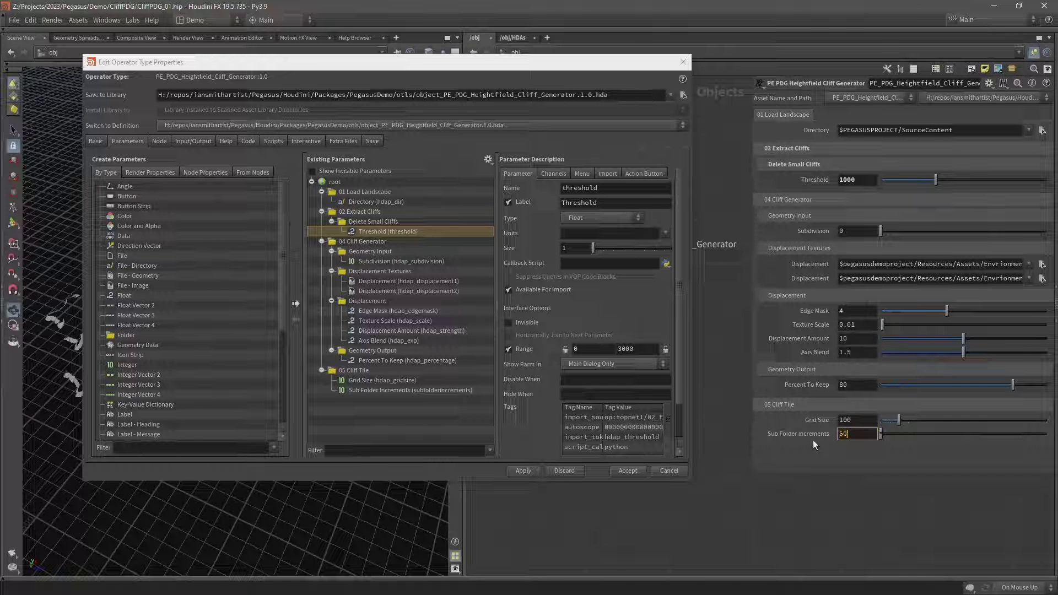
key("Return")
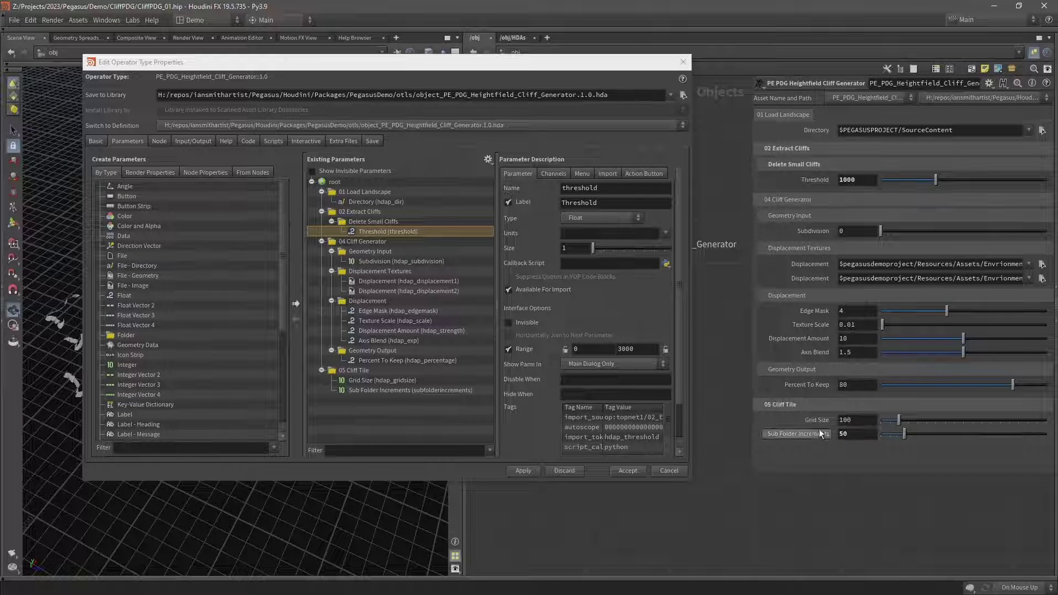
left_click(390, 387)
right_click(388, 391)
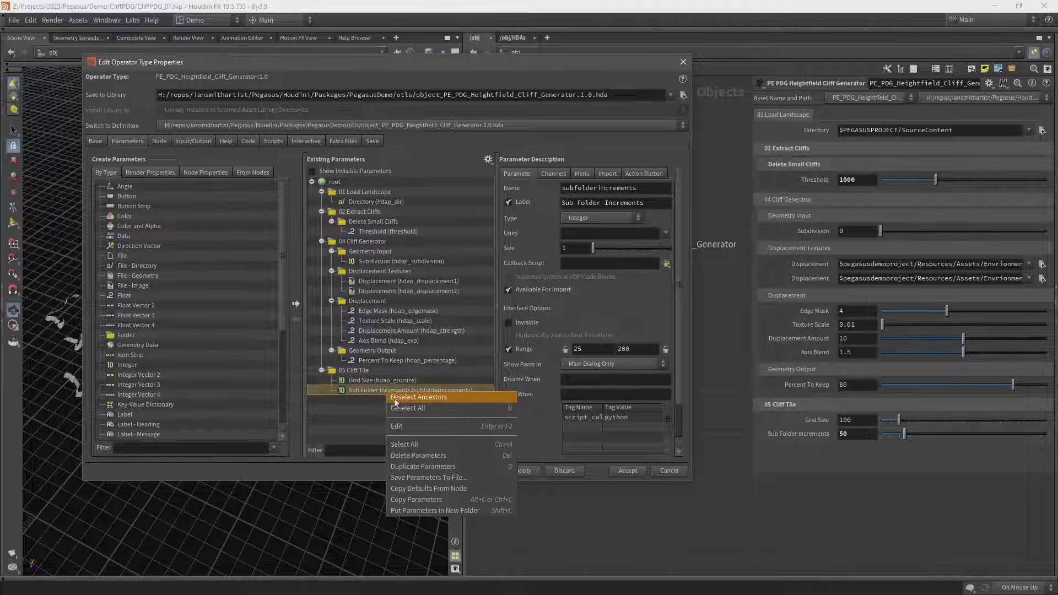
left_click(441, 489)
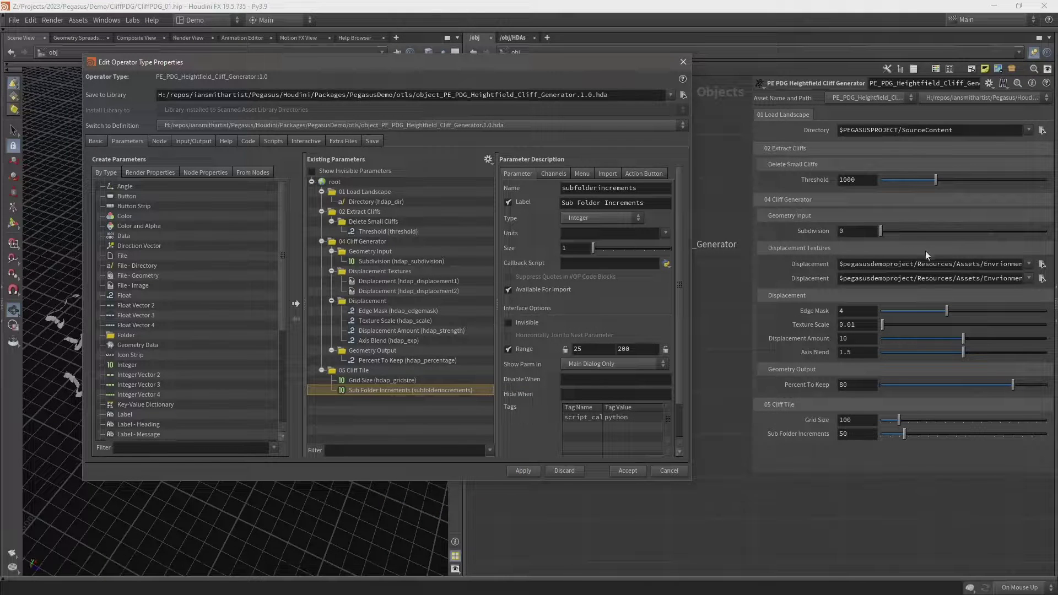
Set the Geometry Input Subdivision to 2, copy it from the node as the default, and apply the changes
left_click(845, 232)
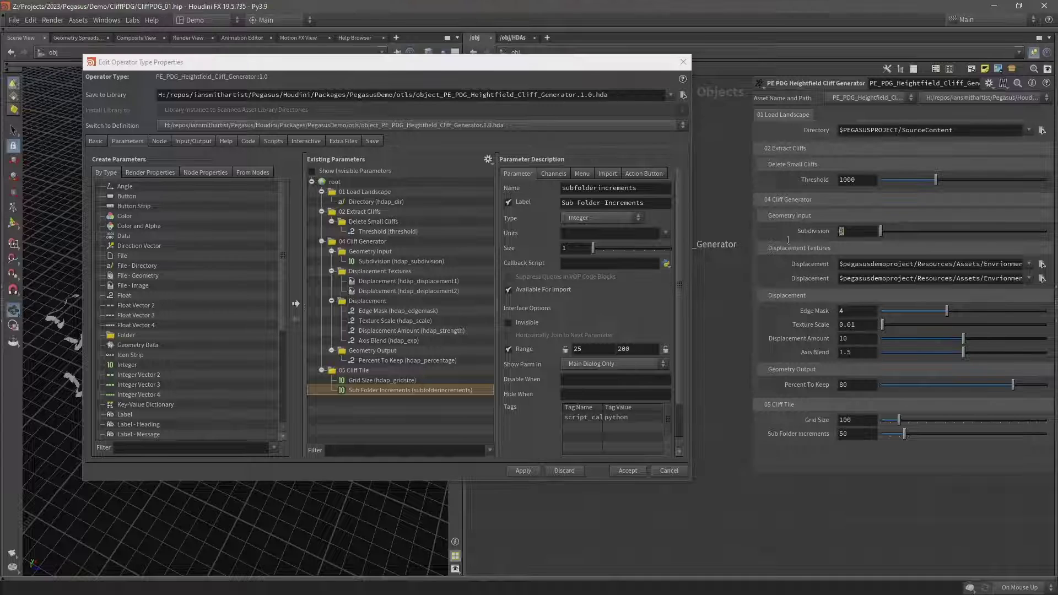
type("2")
key("Return")
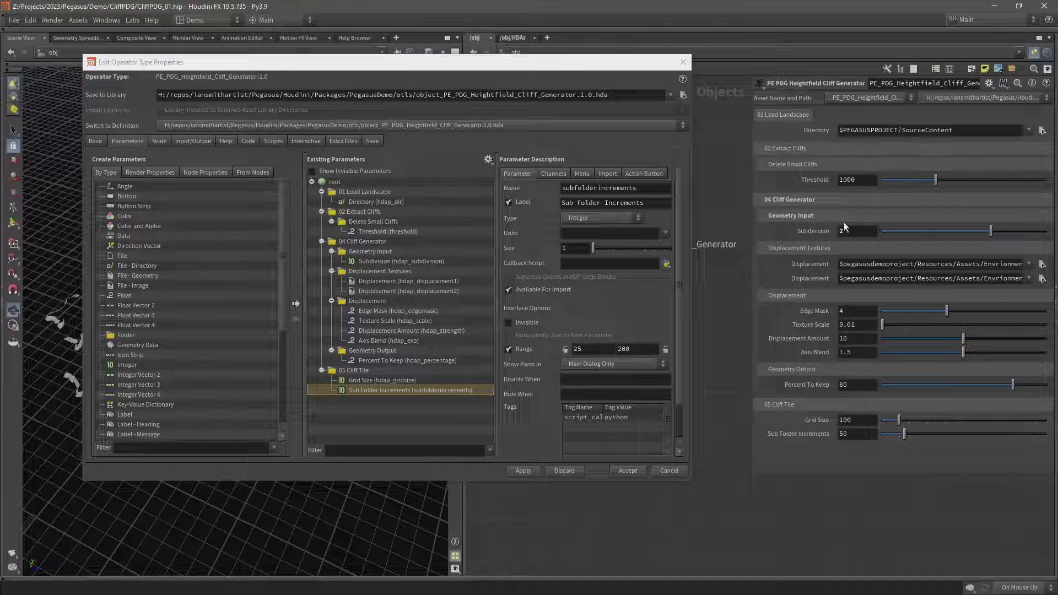
right_click(378, 262)
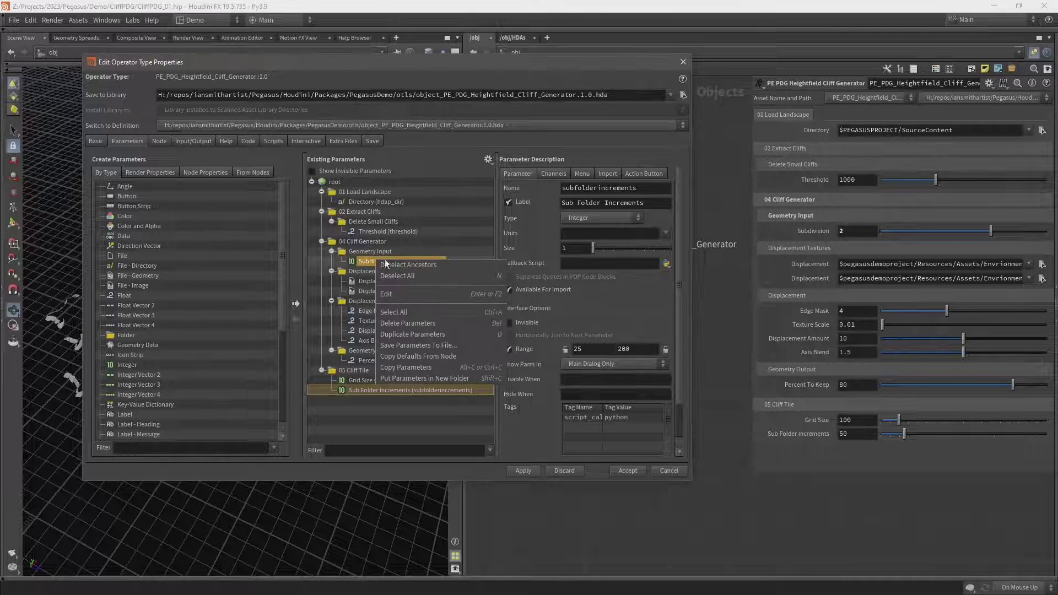
left_click(405, 358)
left_click(522, 471)
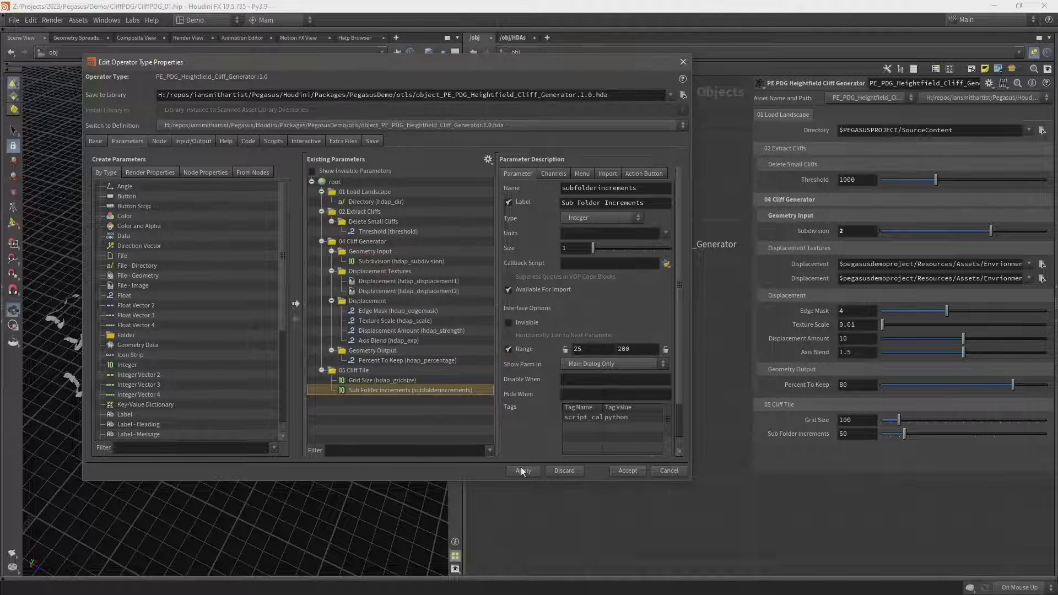
Copy the Sub Folder Increments parameter and bring up 06_Cliff_Tile_Split's full External File Path inside the asset's topnet1
left_click_drag(560, 62, 381, 65)
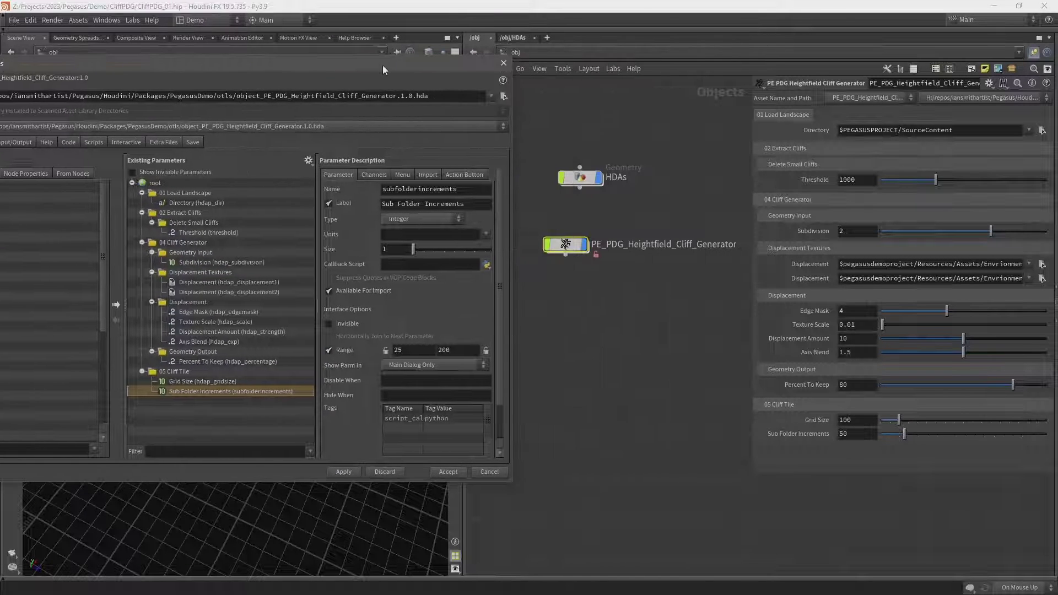
right_click(808, 435)
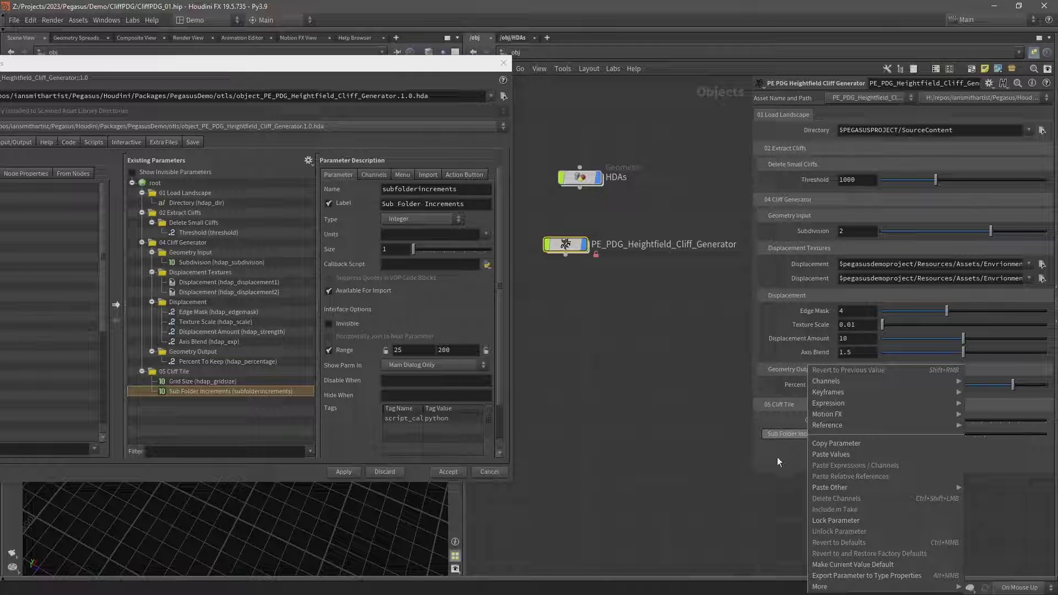
left_click(822, 443)
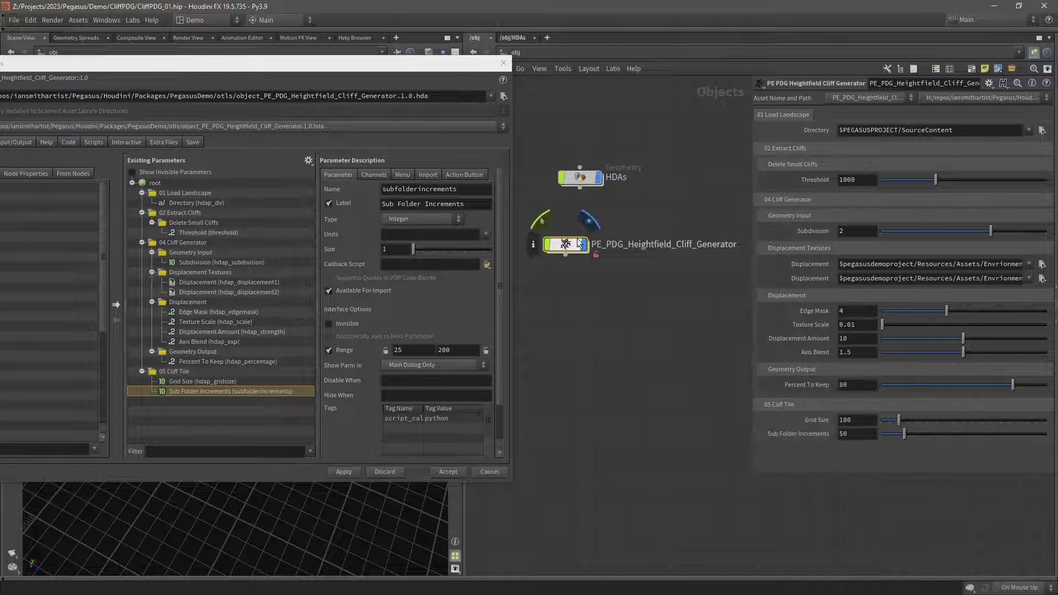
double_click(578, 243)
double_click(644, 266)
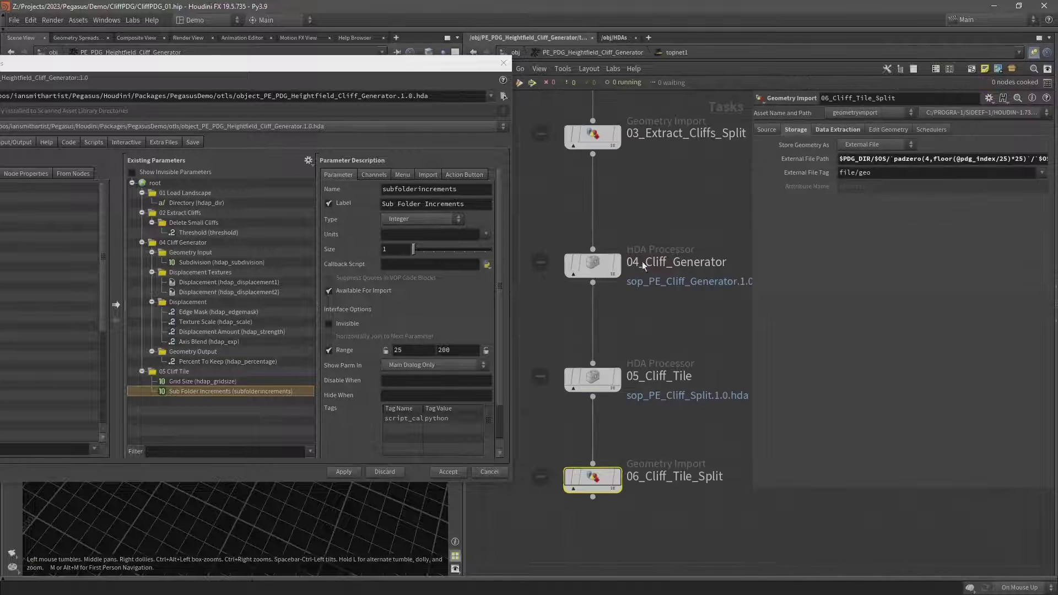
left_click_drag(703, 439, 524, 517)
left_click_drag(751, 188, 580, 187)
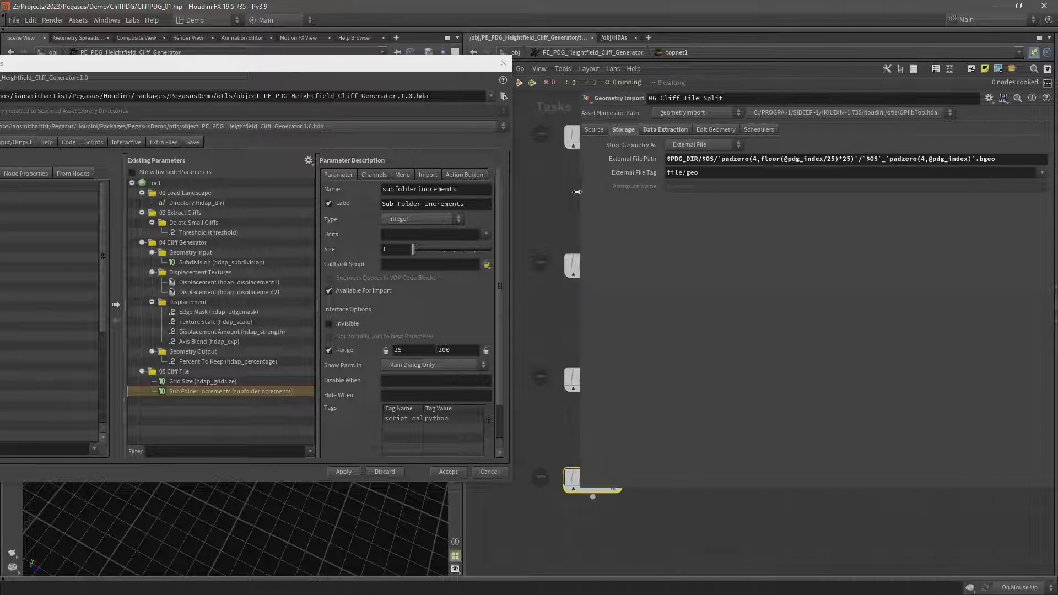
Replace both 25 values in 06_Cliff_Tile_Split's External File Path with relative references to Sub Folder Increments, and apply the asset changes
double_click(832, 159)
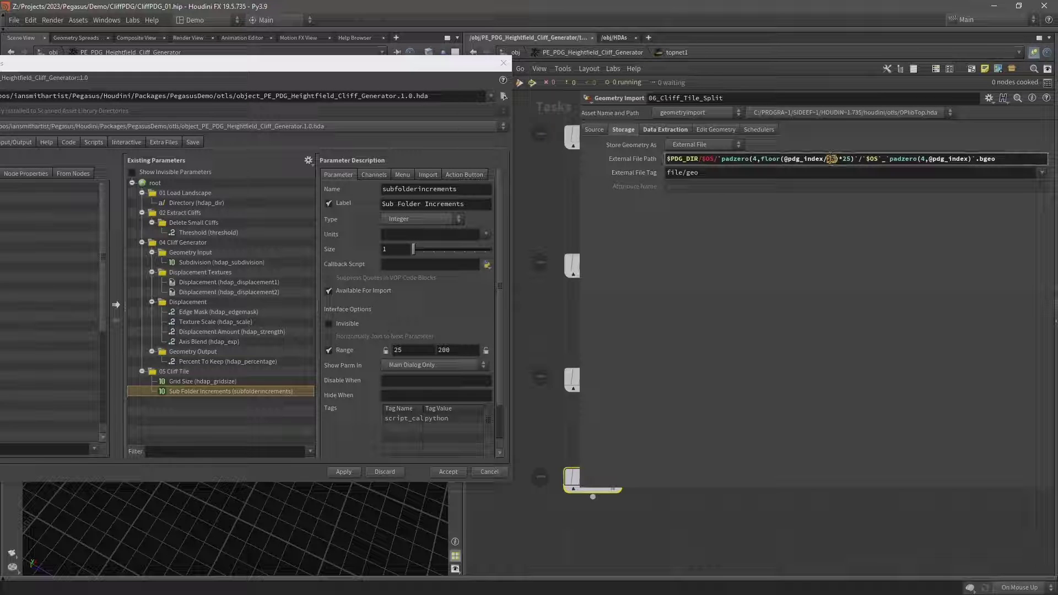
right_click(827, 160)
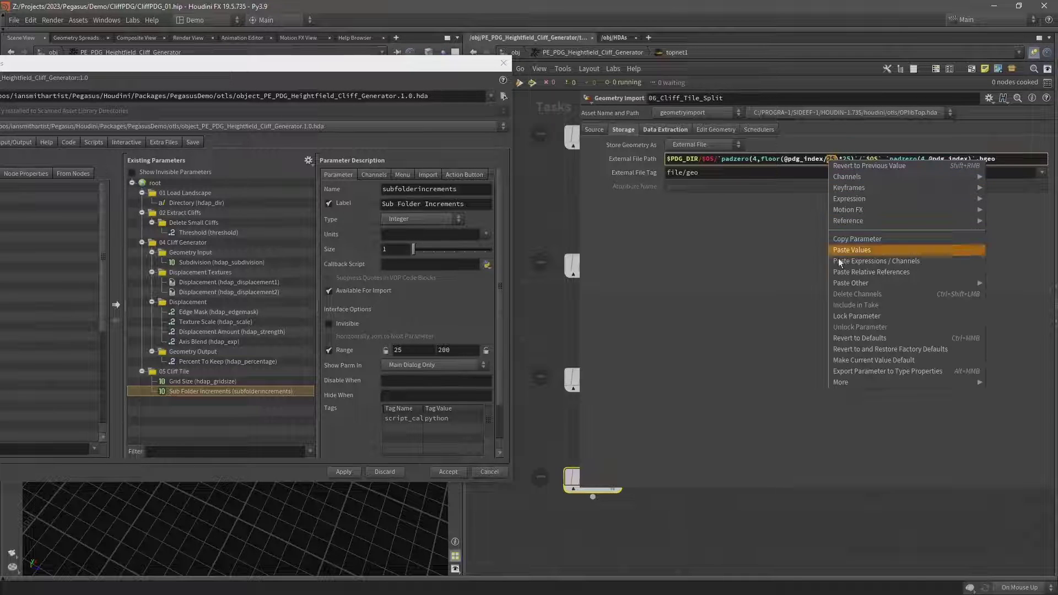
left_click(871, 272)
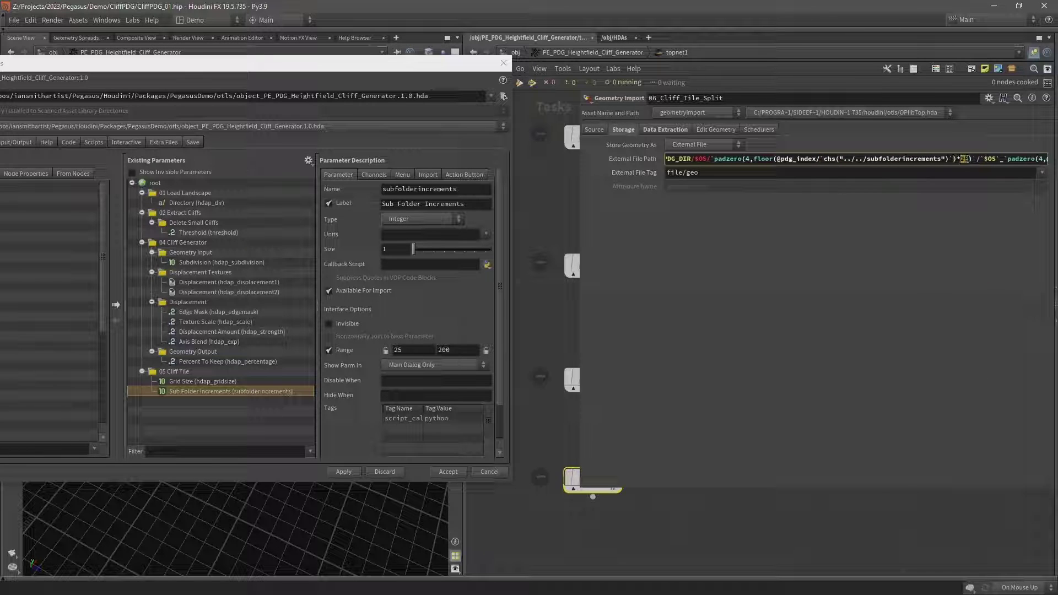
right_click(900, 160)
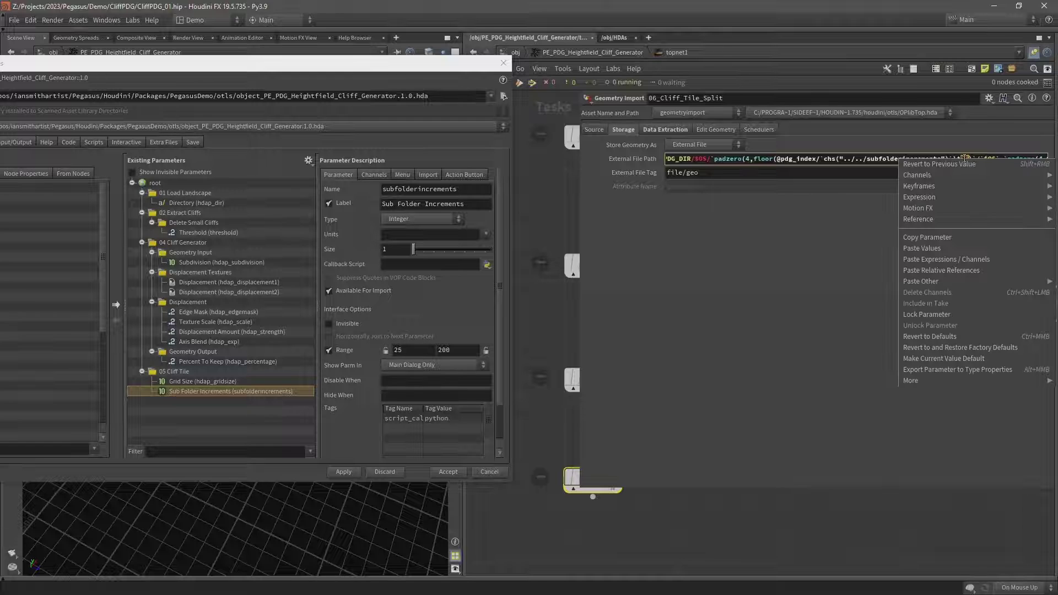
left_click(958, 270)
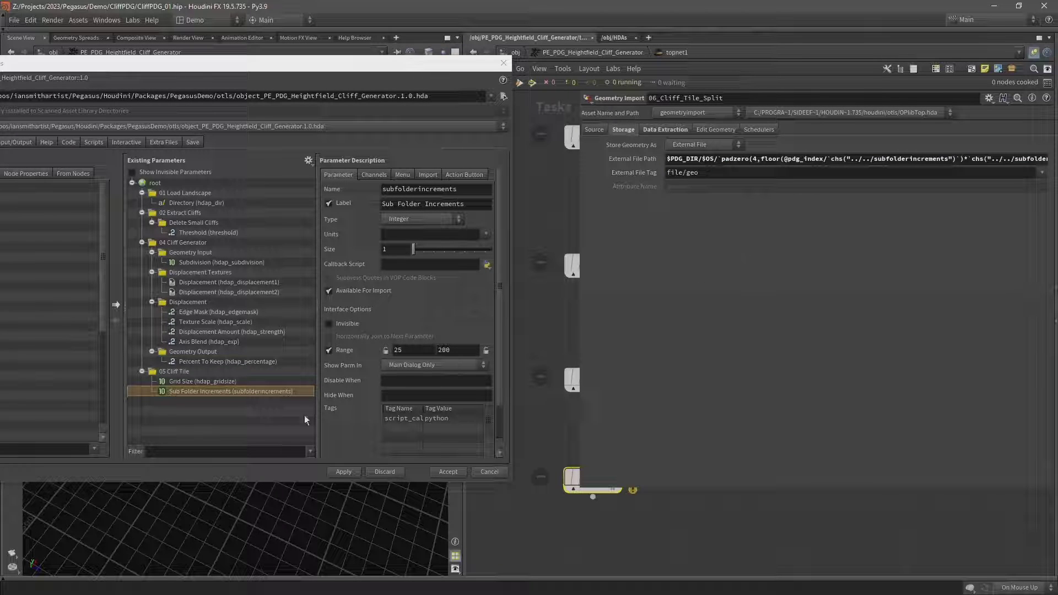
left_click(343, 472)
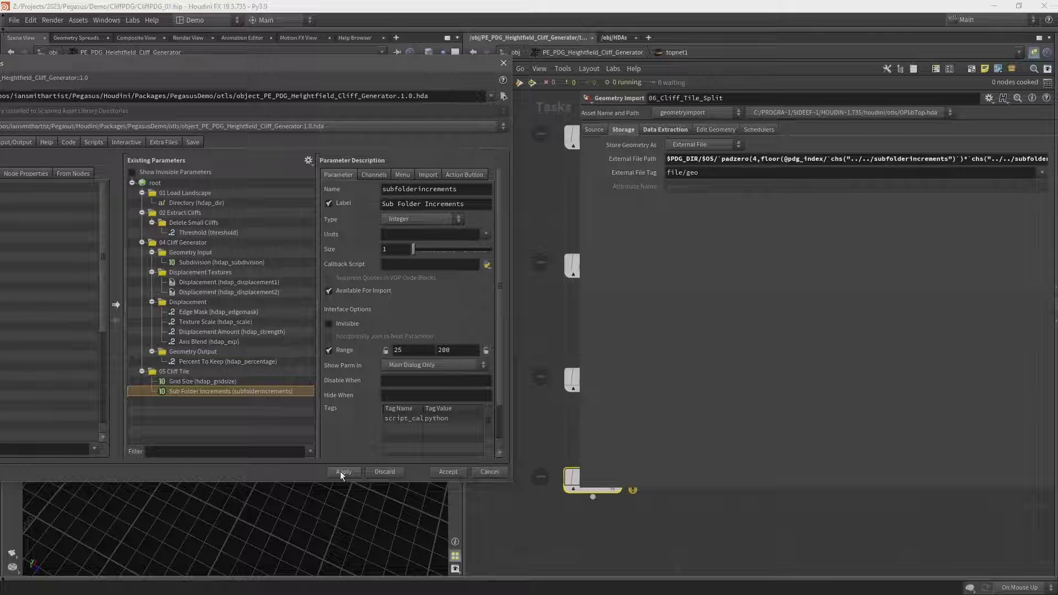
Remove the backticks around both subfolderincrements channel references in 06_Cliff_Tile_Split's External File Path expression
left_click(629, 160)
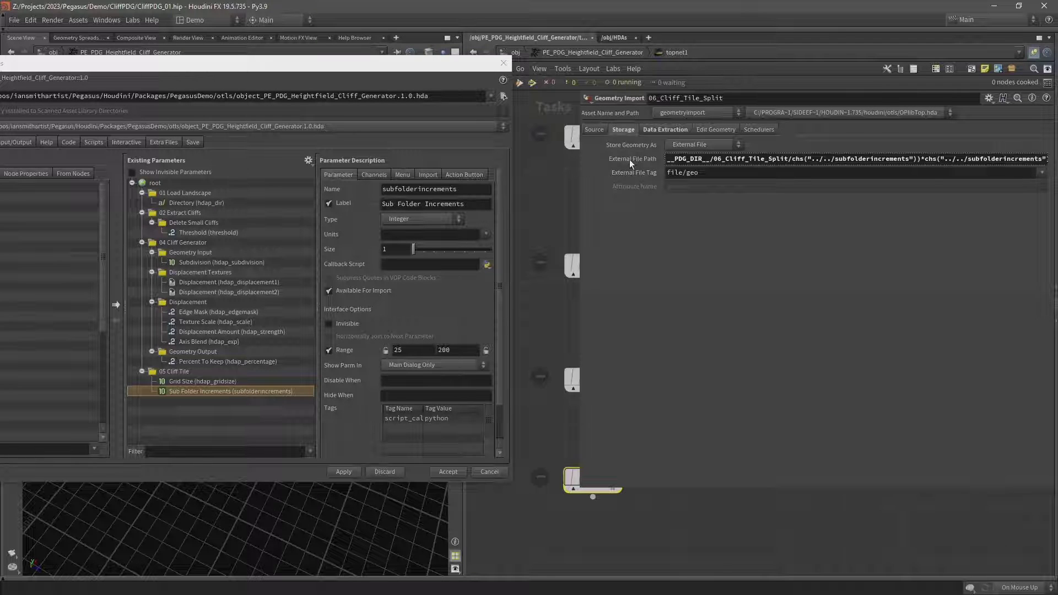
left_click_drag(796, 159, 923, 159)
key("ctrl+c")
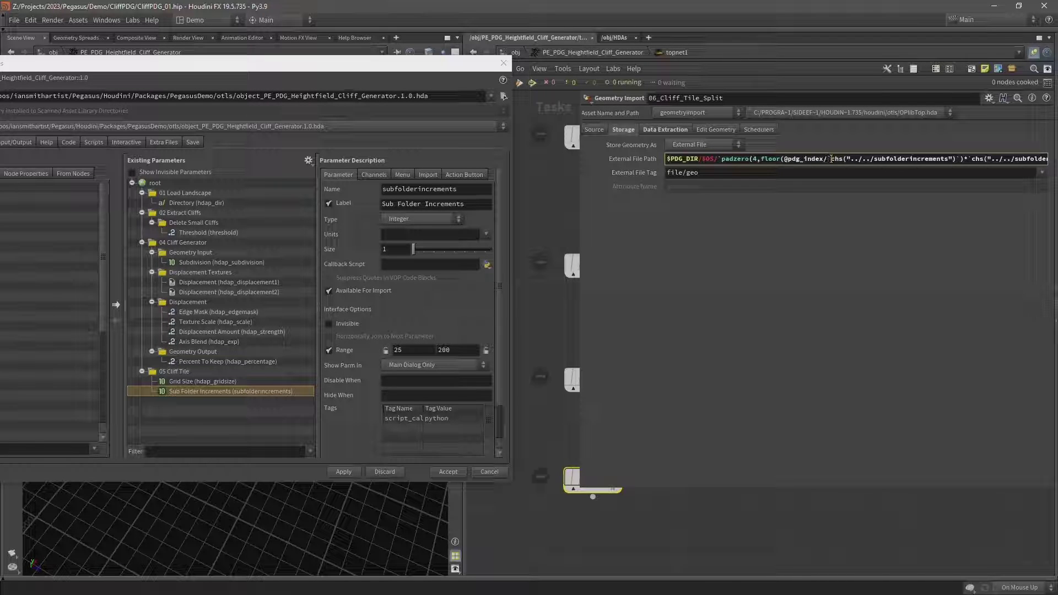
key("BackSpace")
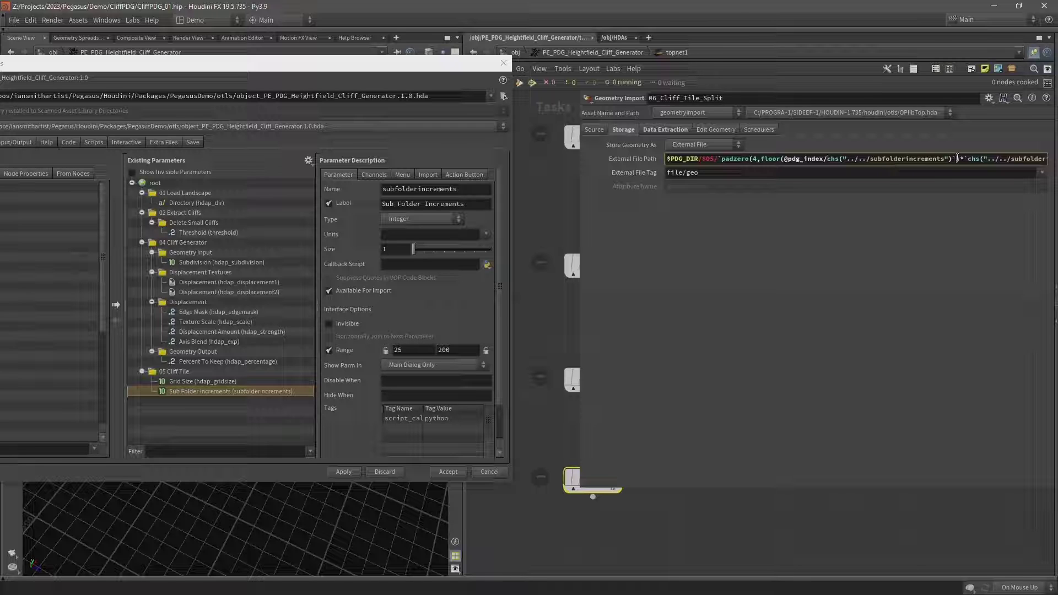
key("BackSpace")
type(")")
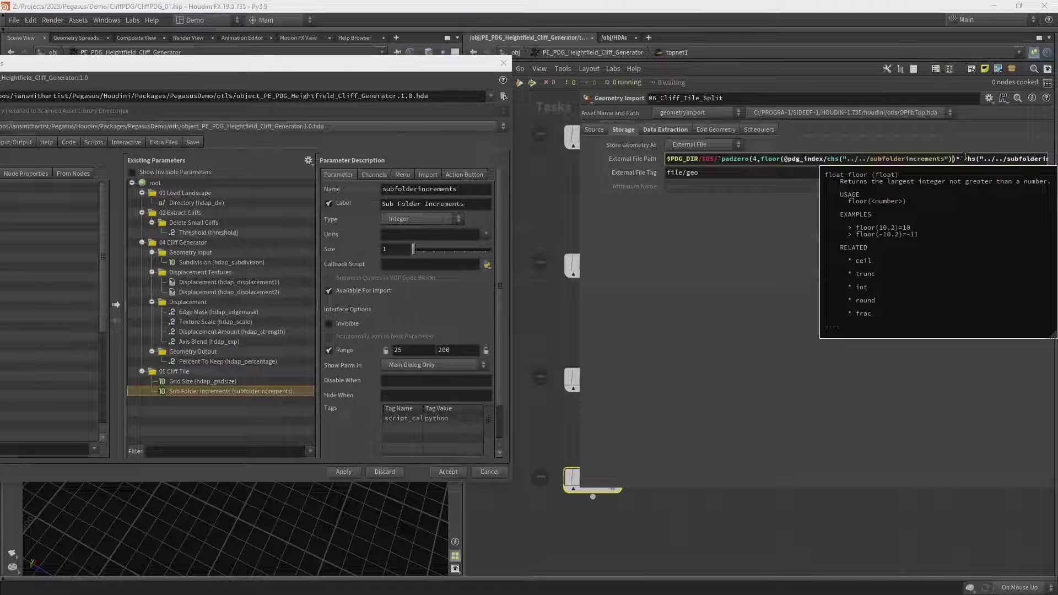
key("Right")
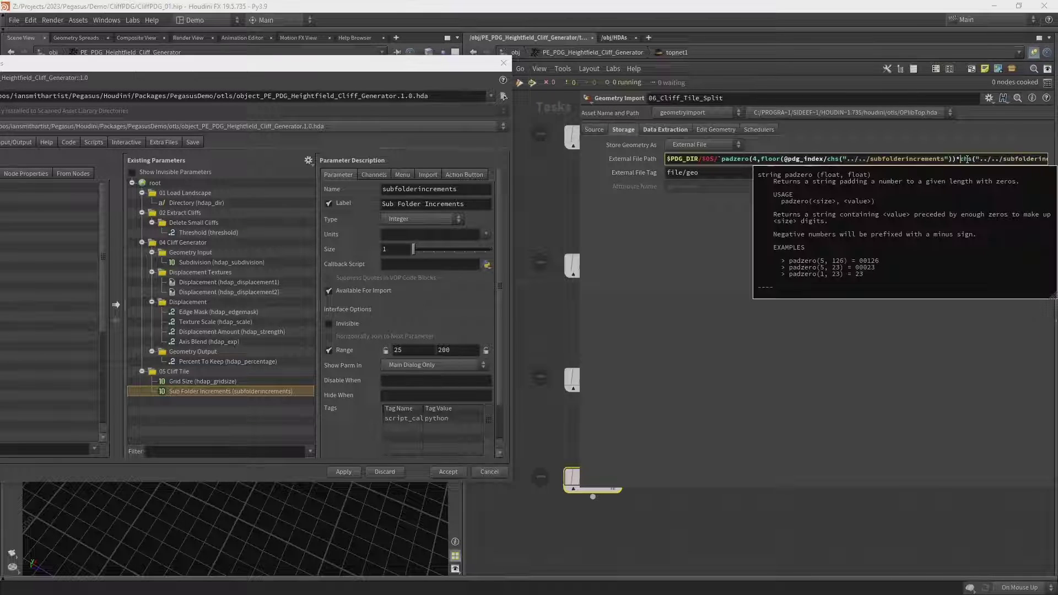
key("End")
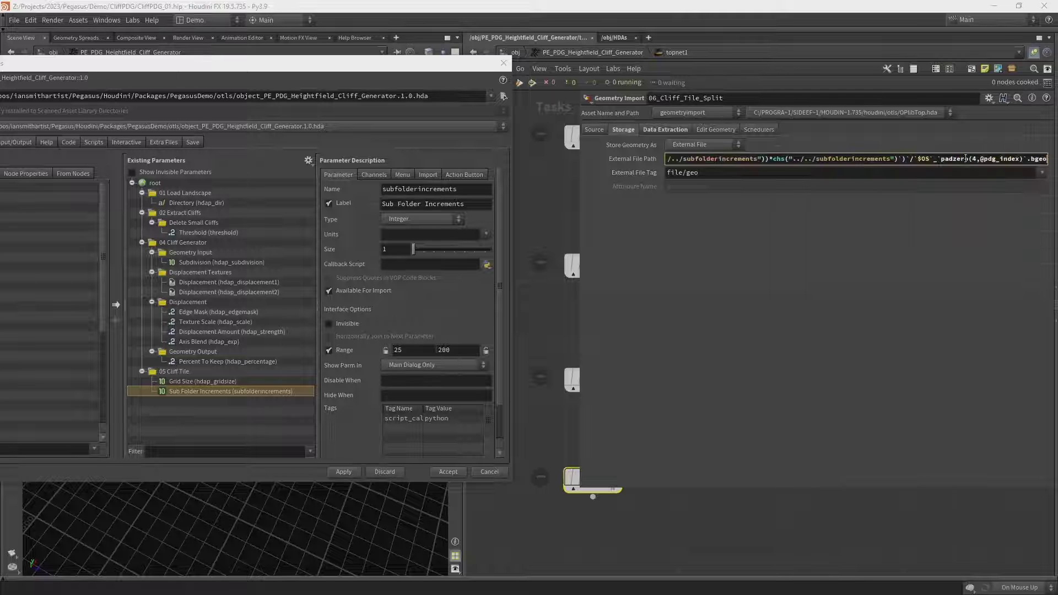
left_click(901, 159)
key("BackSpace")
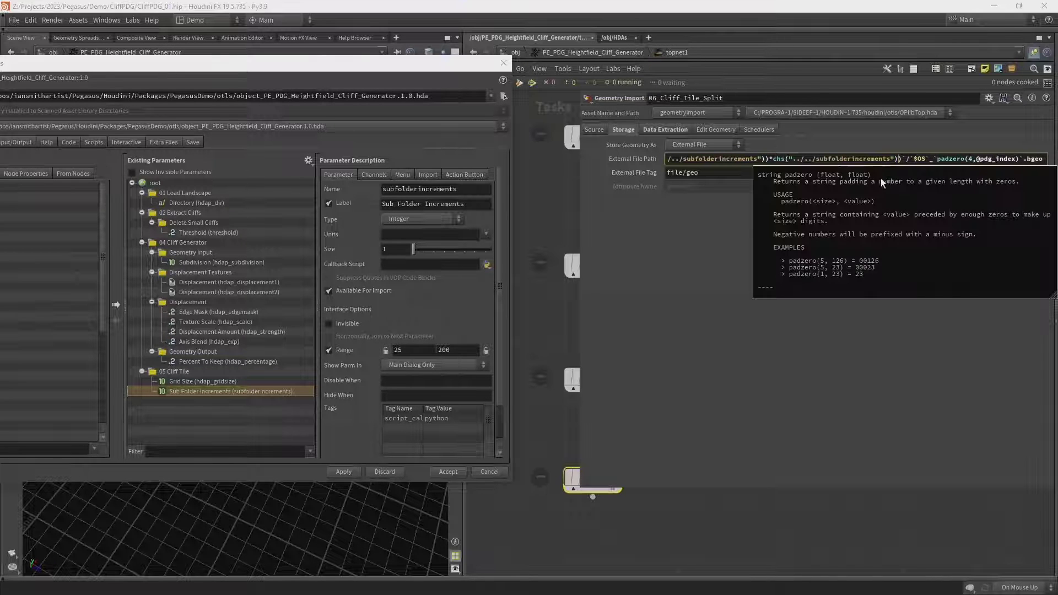
left_click(913, 158)
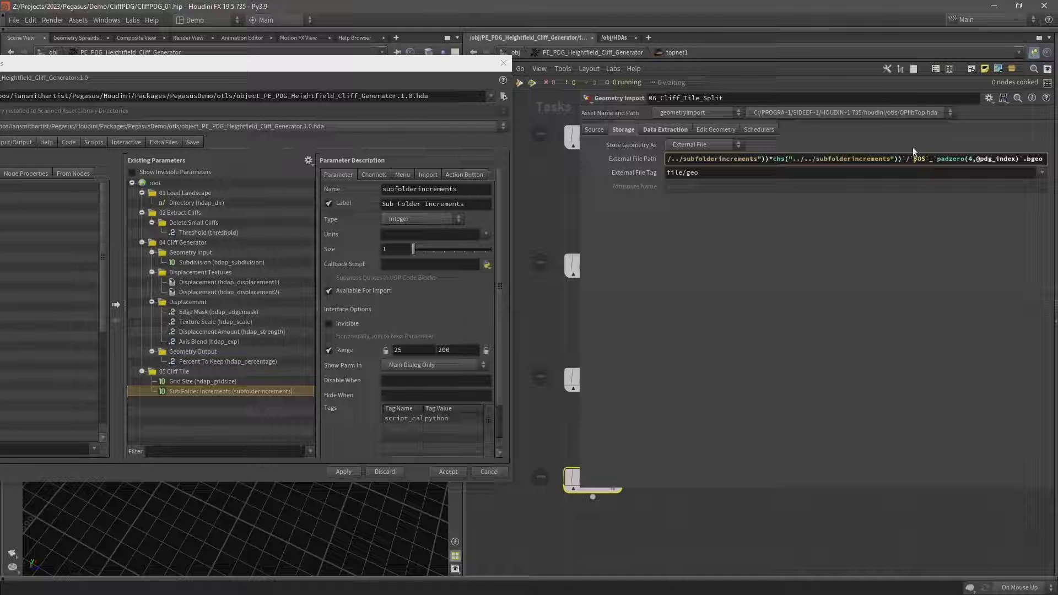
Review 06_Cliff_Tile_Split's whole External File Path expression, with the parameters widened enough to show its full length
key("Left")
key("Left")
key("Left")
key("Left")
key("Left")
key("Left")
key("Left")
key("Left")
key("Left")
key("Left")
key("Left")
key("Left")
key("Left")
key("Left")
key("Left")
key("Left")
key("Left")
key("Left")
key("Left")
key("Left")
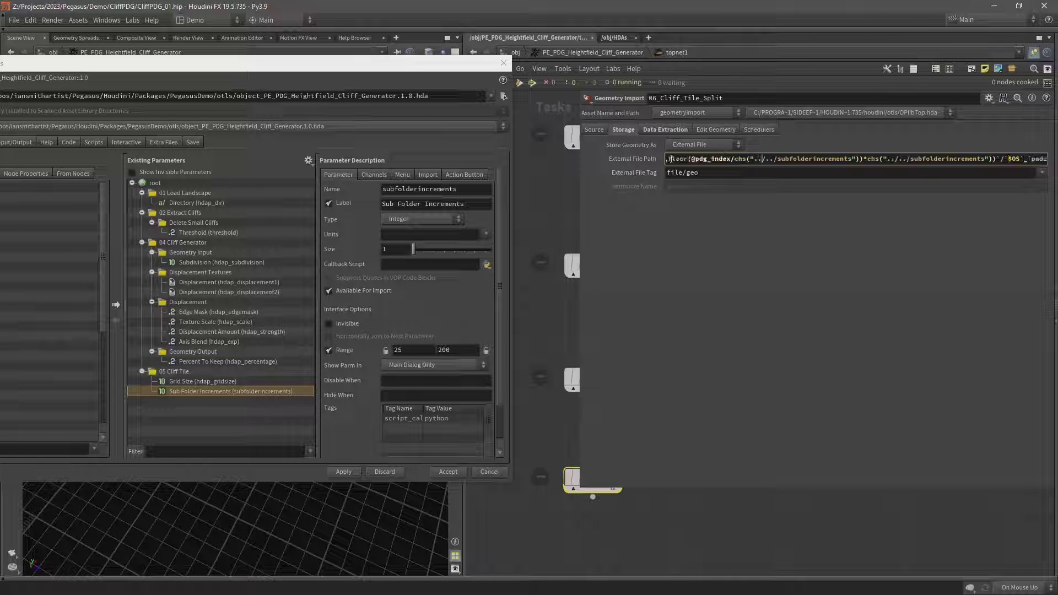
key("Home")
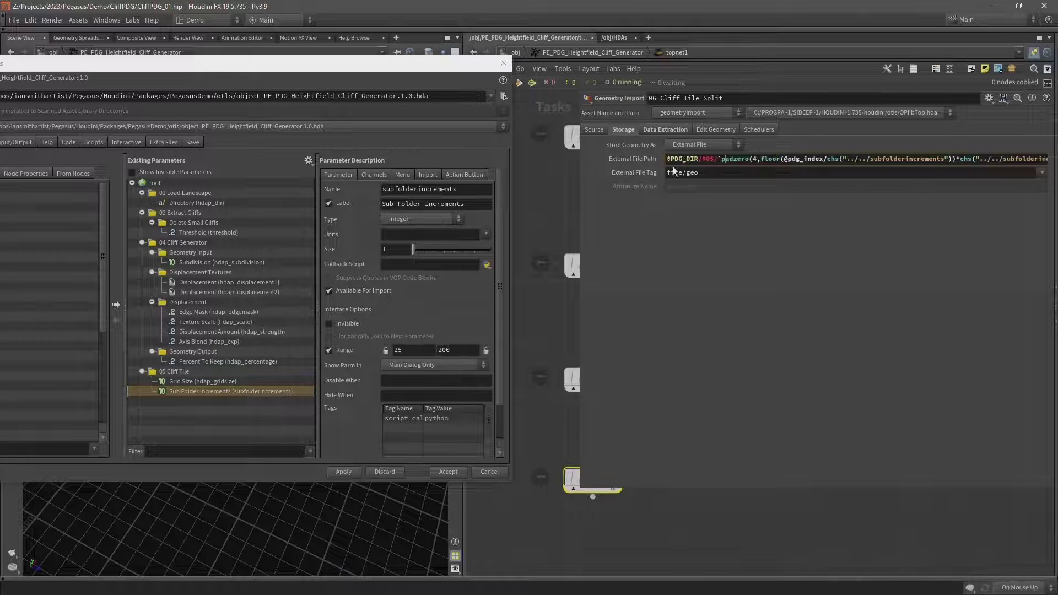
left_click_drag(579, 179, 495, 164)
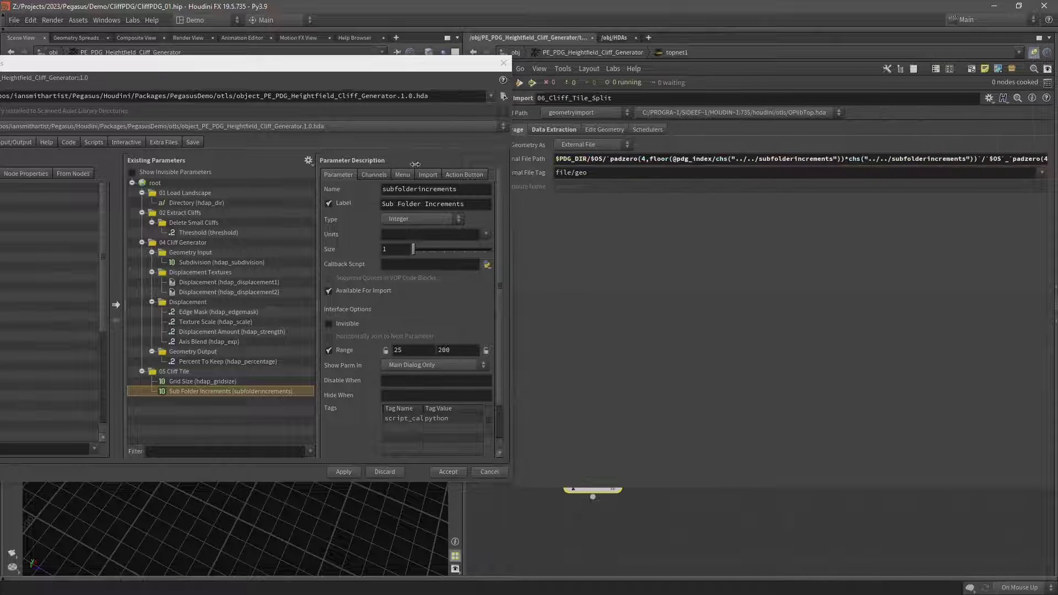
left_click_drag(458, 63, 439, 323)
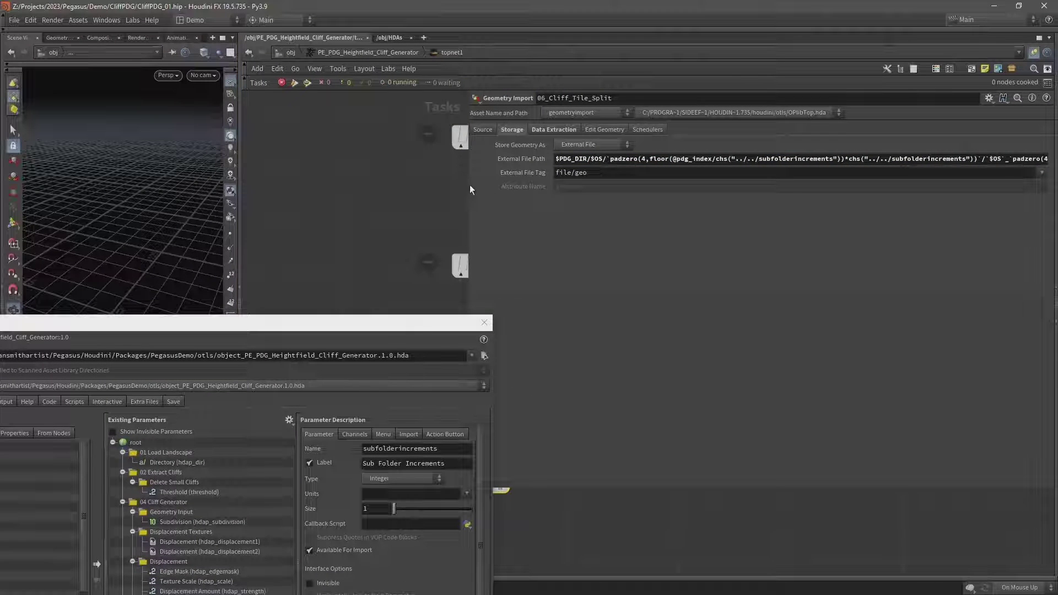
left_click_drag(469, 187, 316, 184)
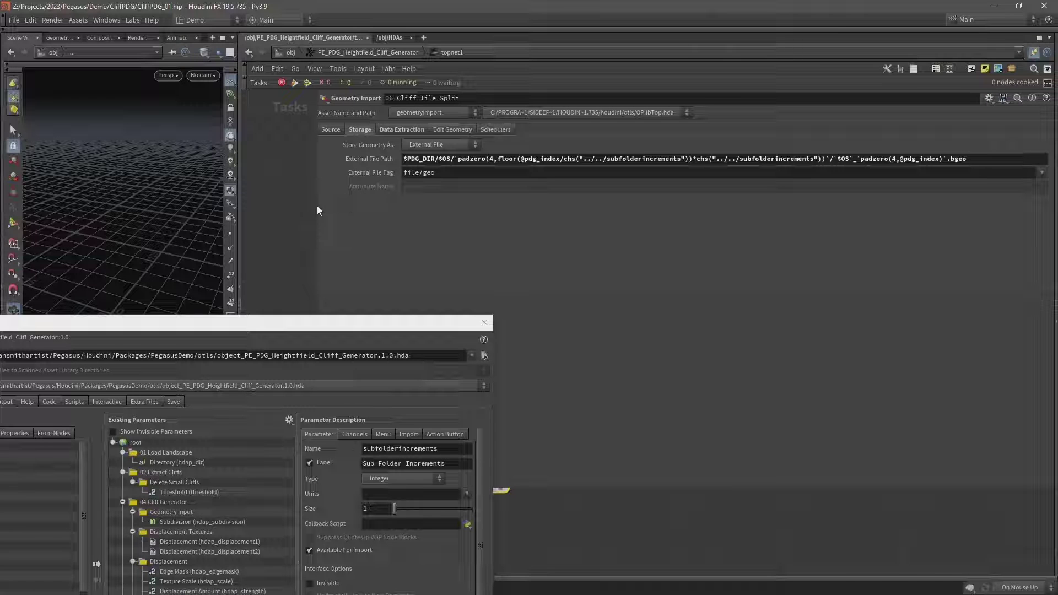
Generate the 06_Cliff_Tile_Split node and show the External File Path evaluated for its first work item
left_click_drag(317, 210, 642, 230)
left_click_drag(423, 323, 356, 429)
left_click_drag(557, 429, 462, 515)
right_click(480, 474)
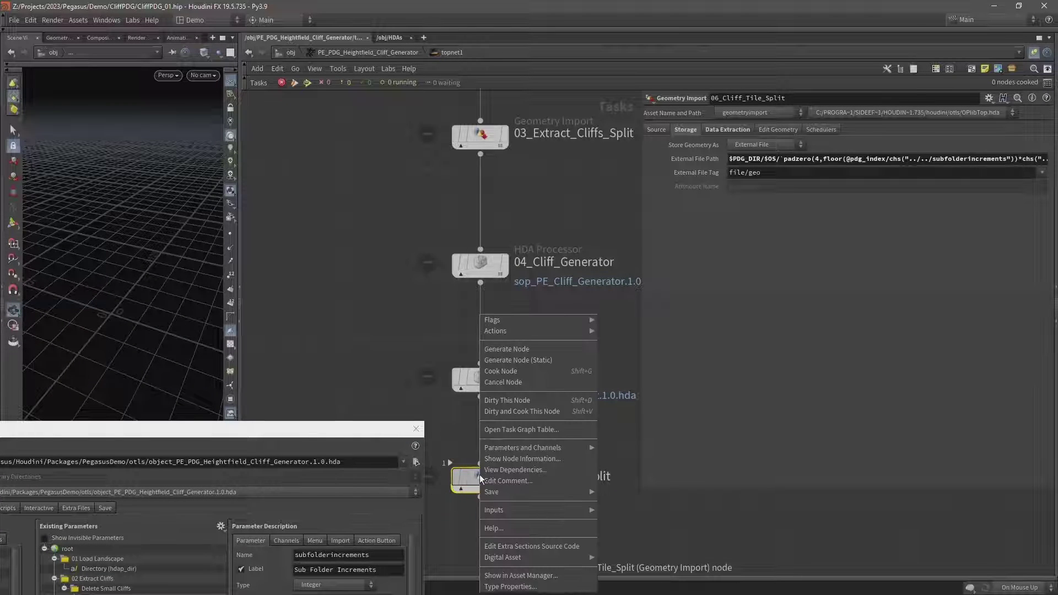
left_click(515, 350)
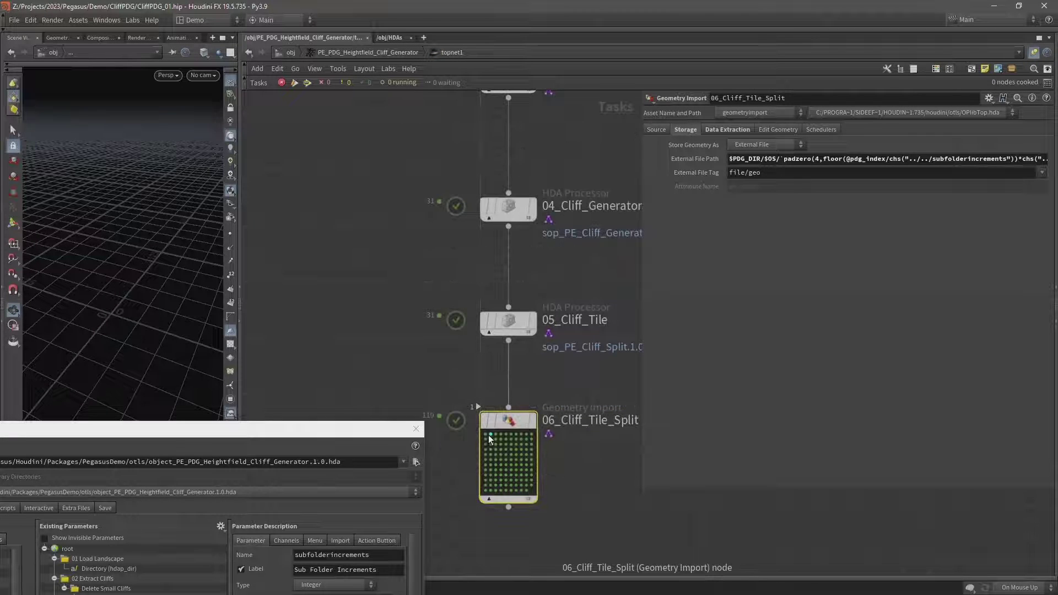
left_click(488, 435)
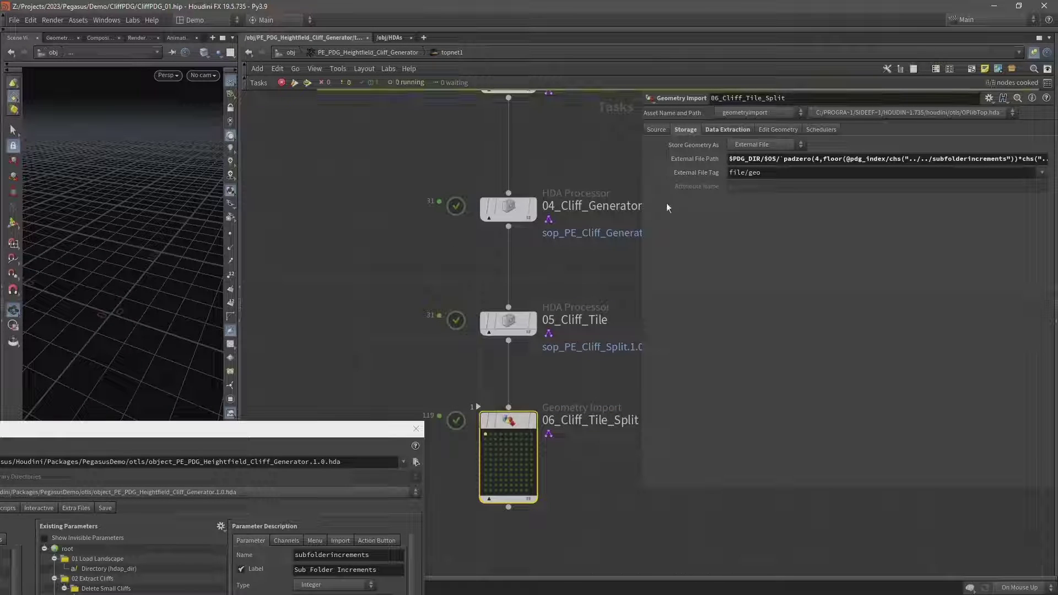
left_click(703, 159)
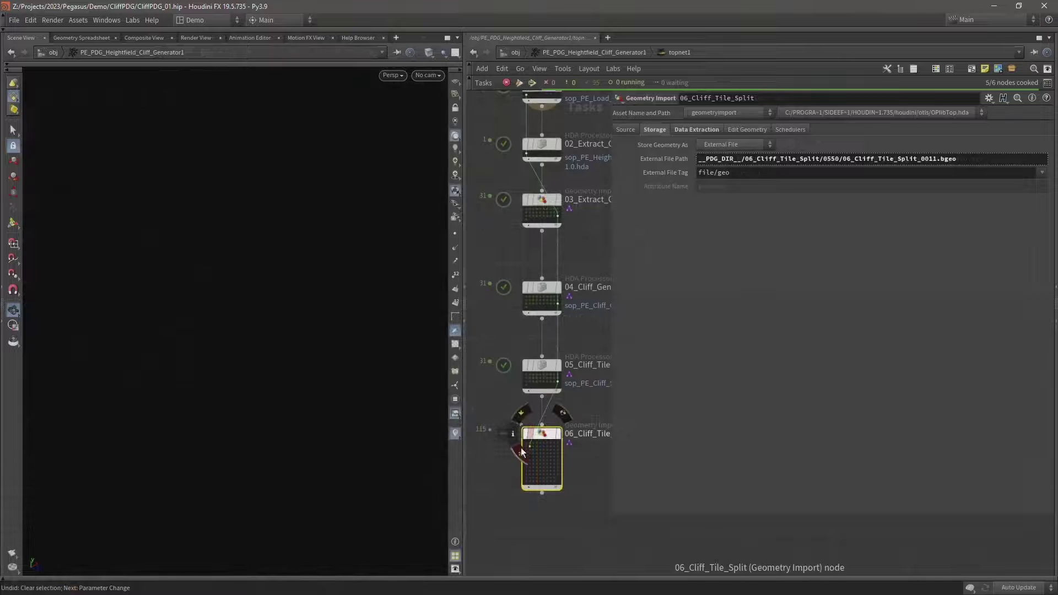
Compare the evaluated subfolder in External File Path across early, middle and late work items of 06_Cliff_Tile_Split
left_click(527, 447)
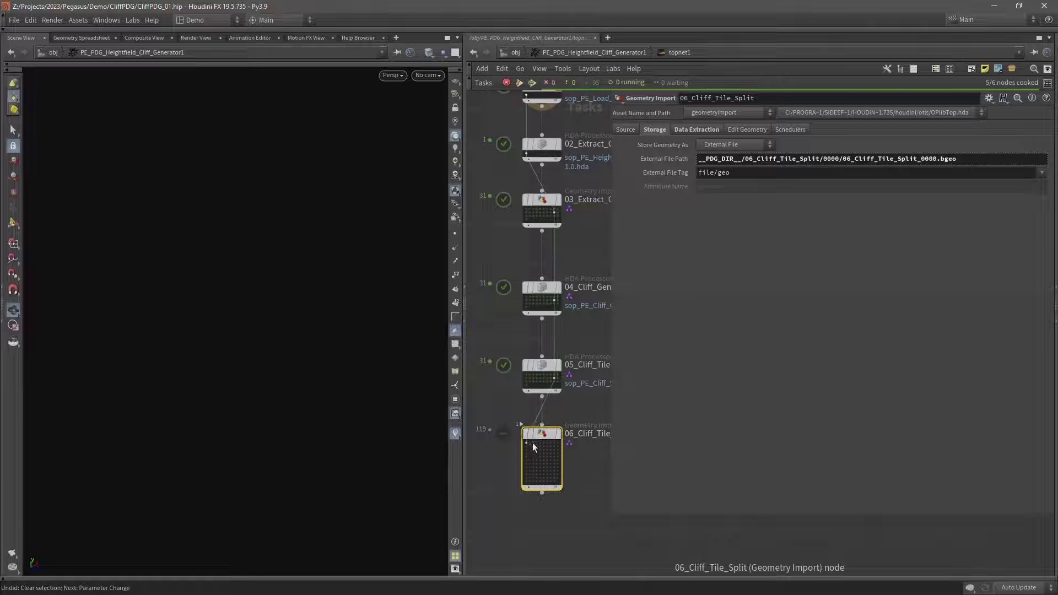
left_click(534, 442)
left_click(527, 443)
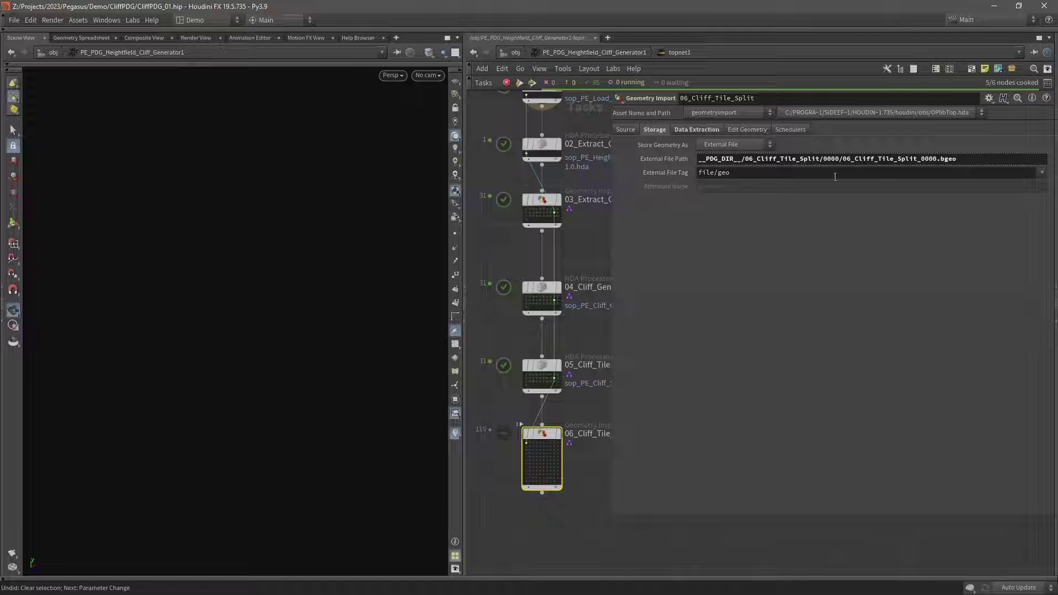
left_click(531, 442)
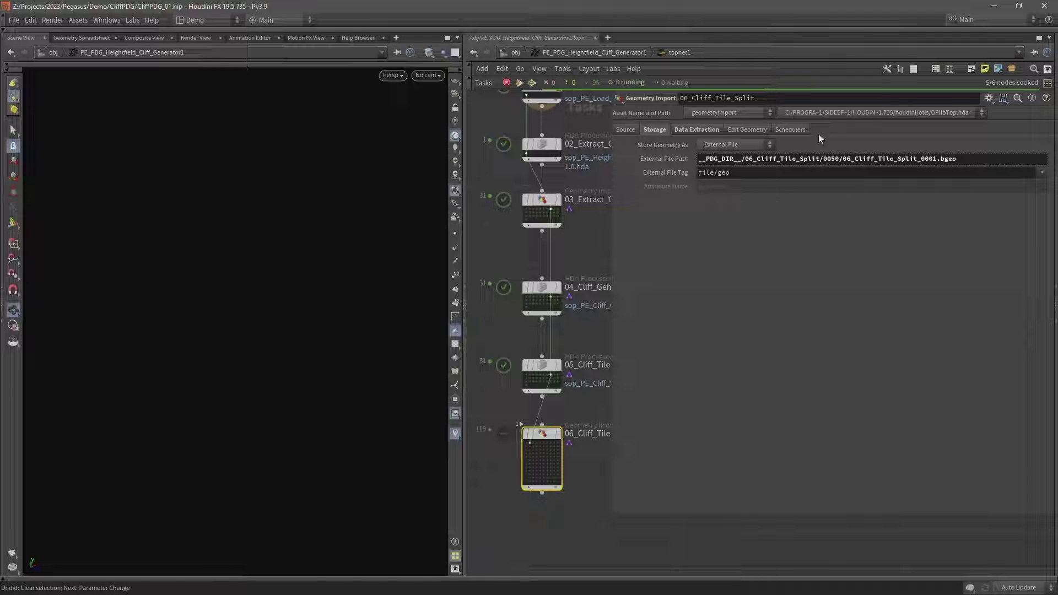
left_click(541, 462)
left_click(551, 482)
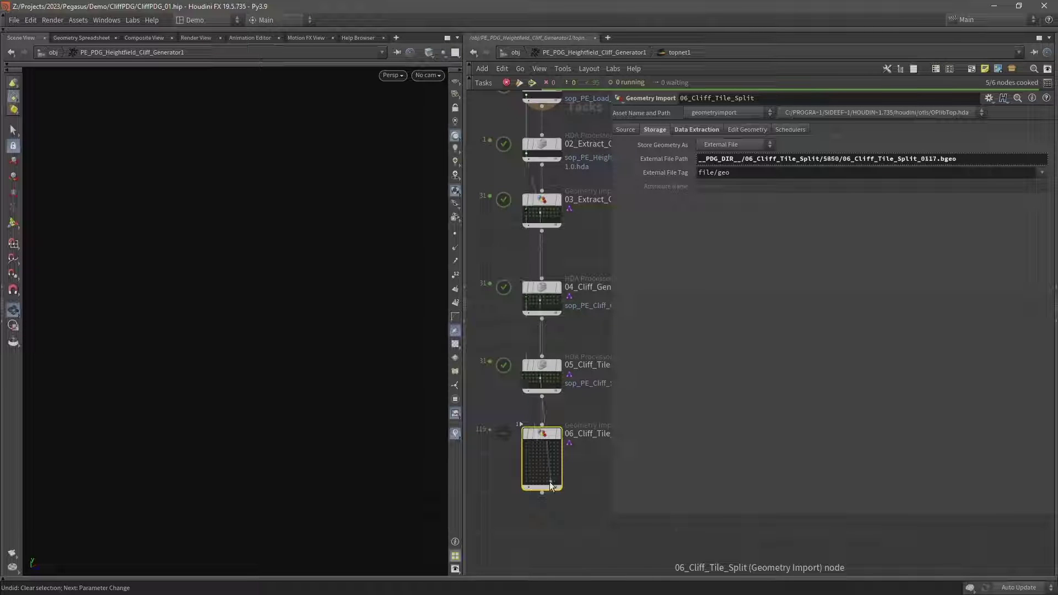
Change both chs() functions referencing ../../subfolderincrements to ch() in 06_Cliff_Tile_Split's External File Path expression
left_click(667, 158)
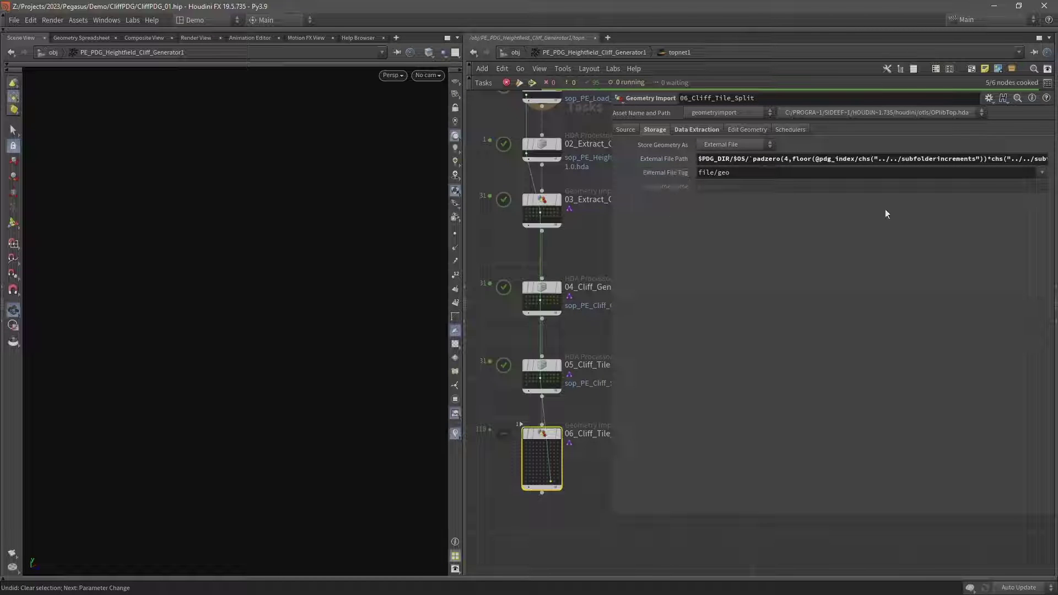
left_click(867, 159)
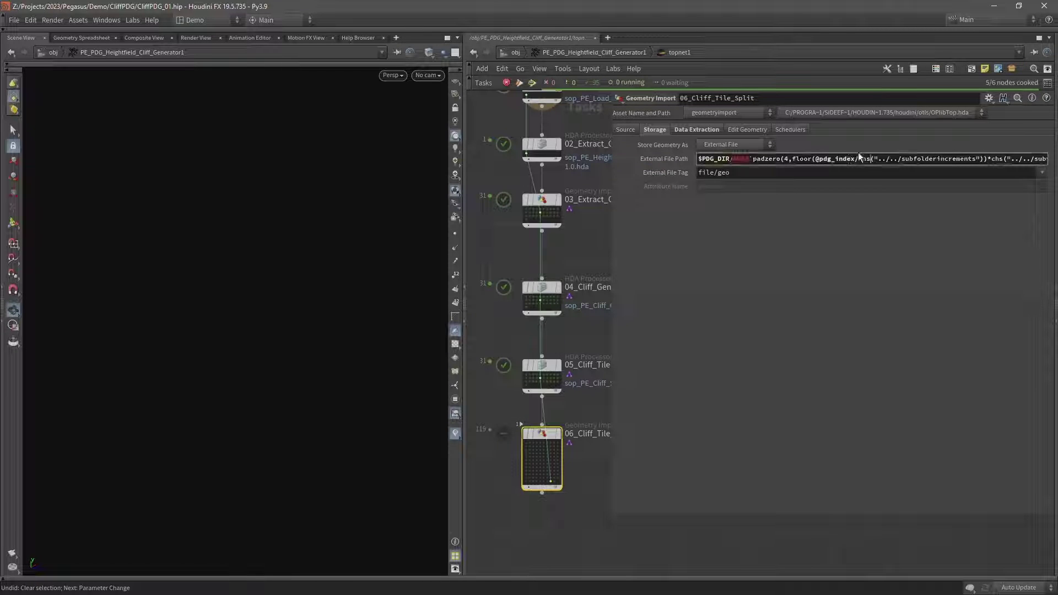
left_click(858, 159)
type("/")
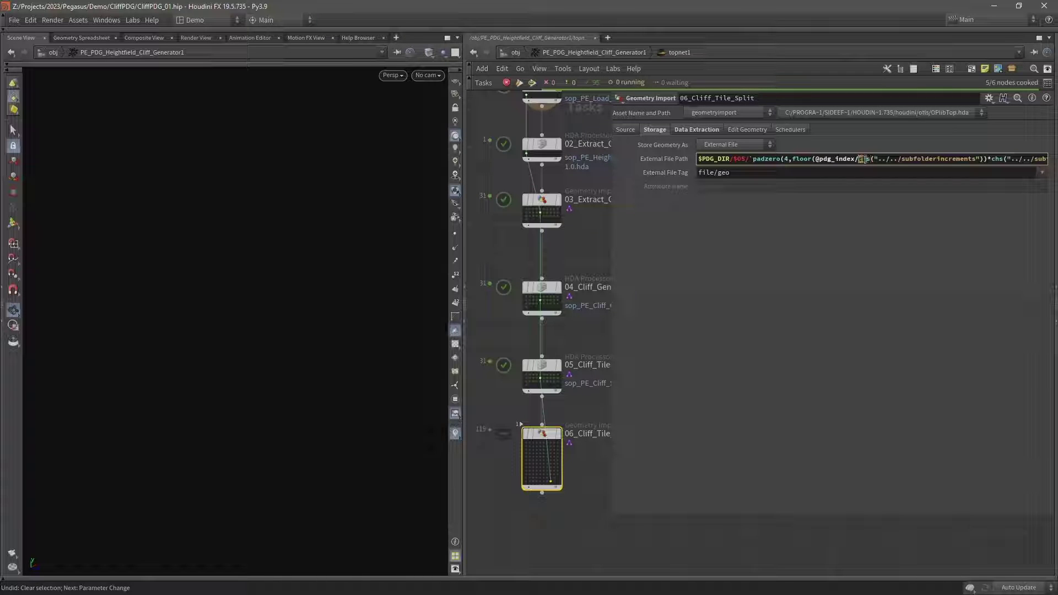
left_click_drag(858, 159, 869, 159)
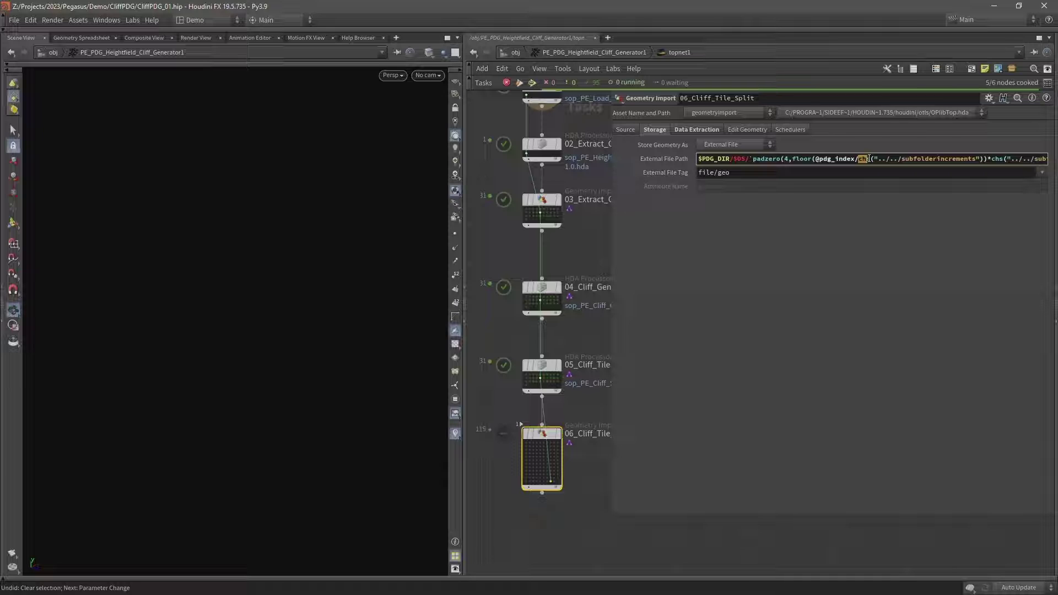
left_click(870, 159)
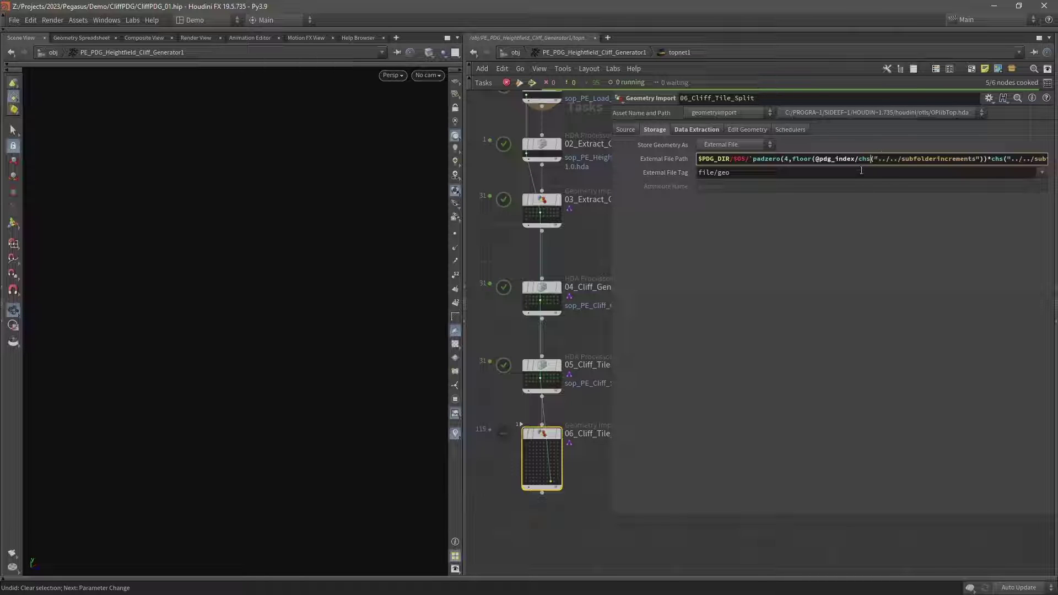
left_click_drag(875, 159, 979, 145)
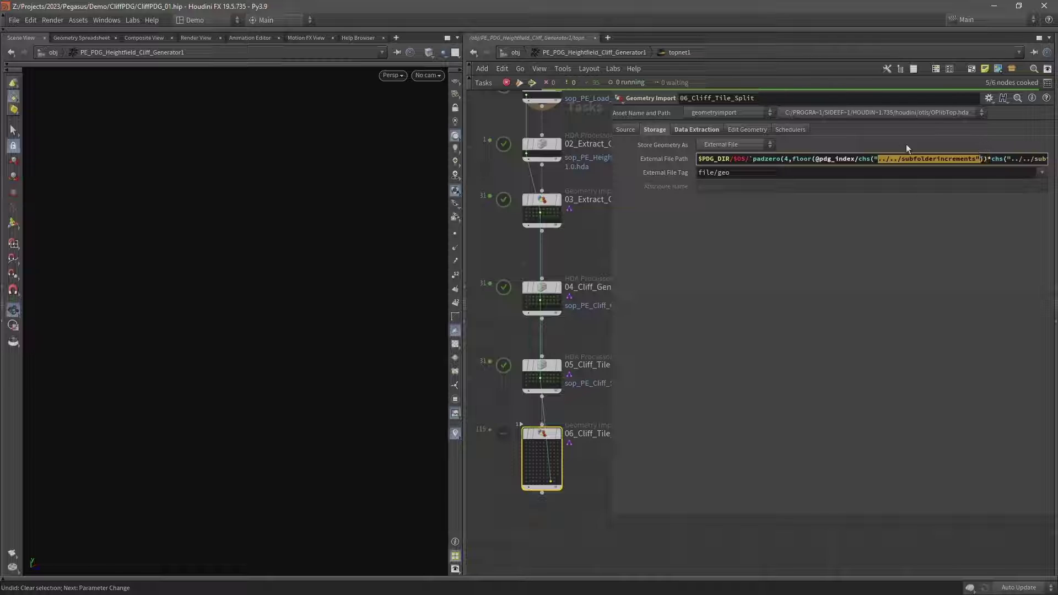
left_click(875, 160)
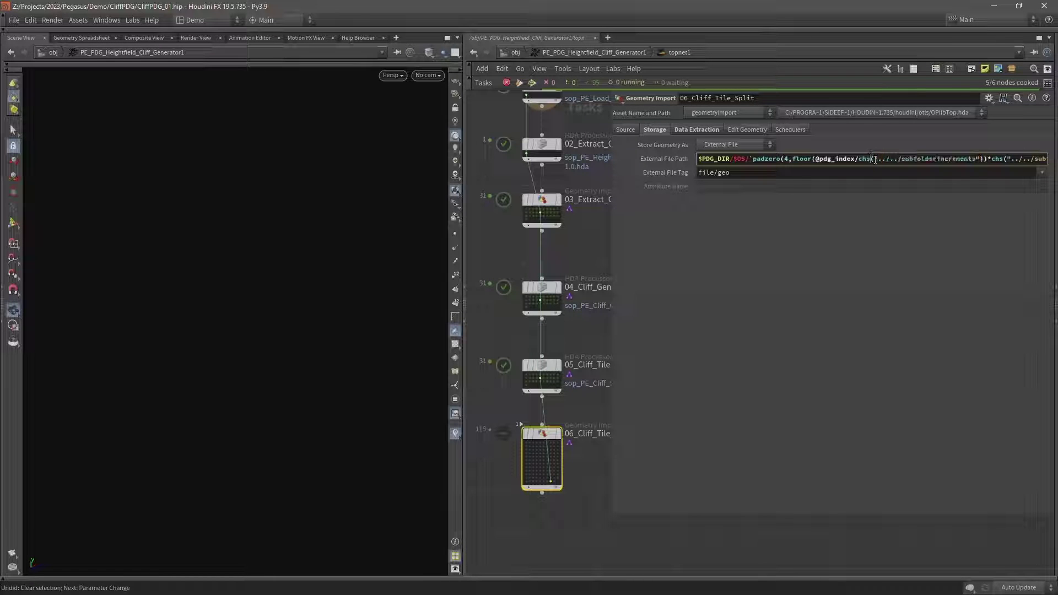
key("BackSpace")
left_click(981, 159)
type(")")
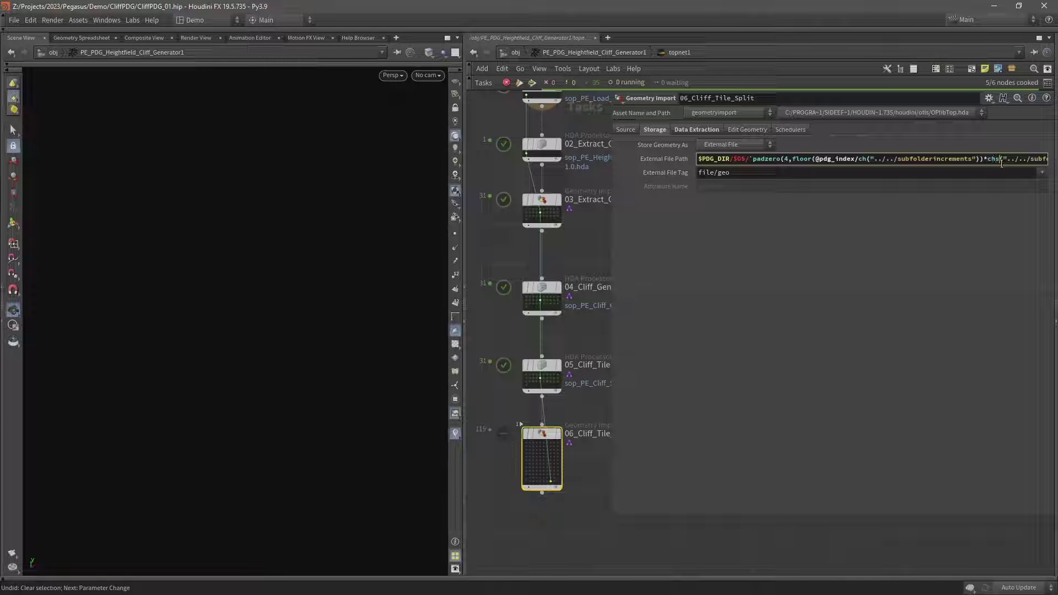
key("BackSpace")
left_click(875, 159)
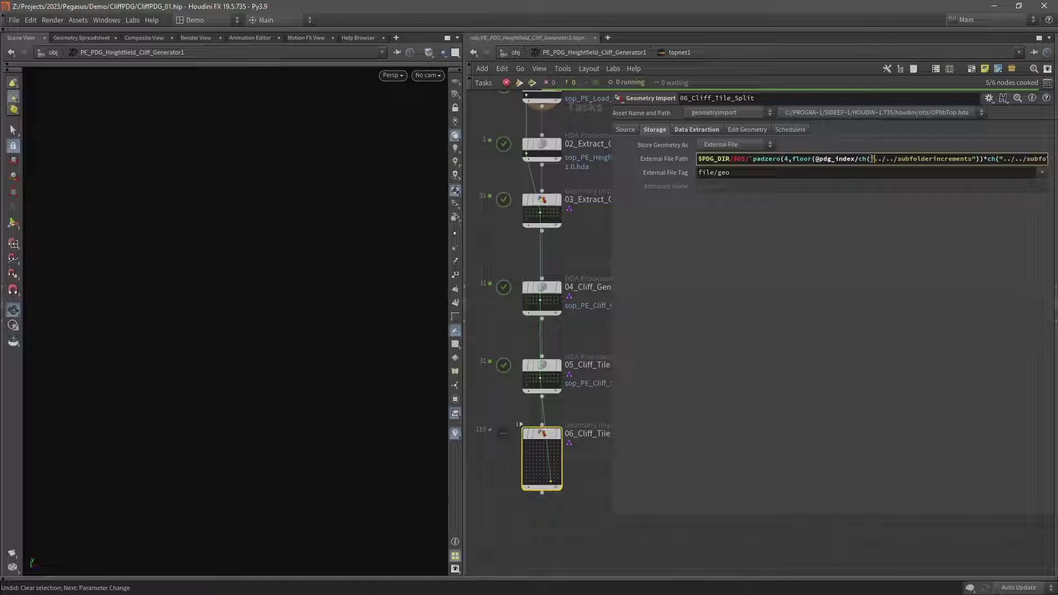
left_click_drag(878, 160, 965, 163)
left_click(942, 243)
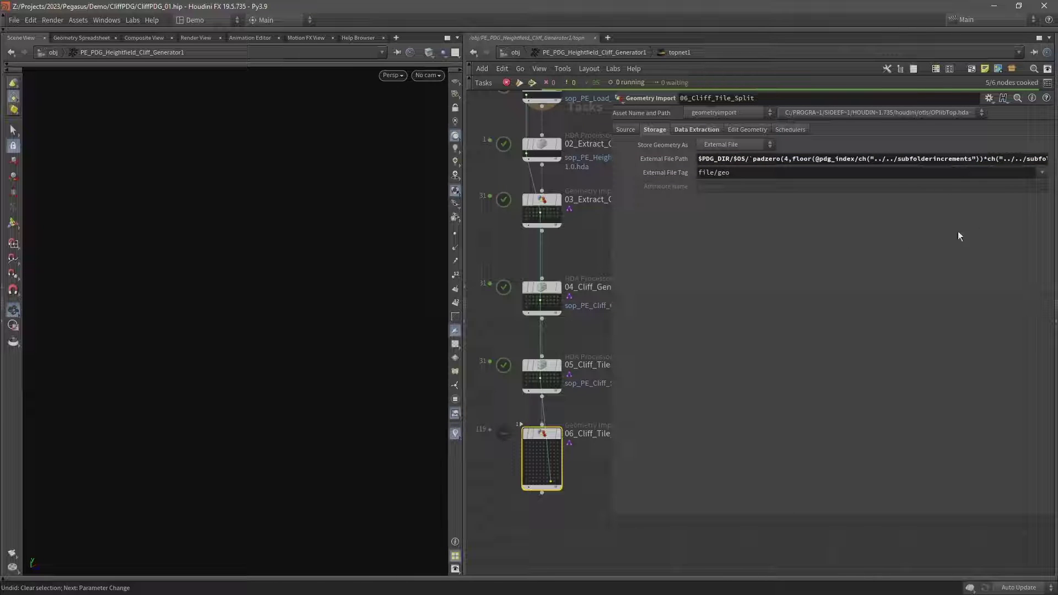
Recheck the evaluated External File Path of several 06_Cliff_Tile_Split work items with the ch() references in place
left_click_drag(611, 199, 712, 191)
left_click(758, 159)
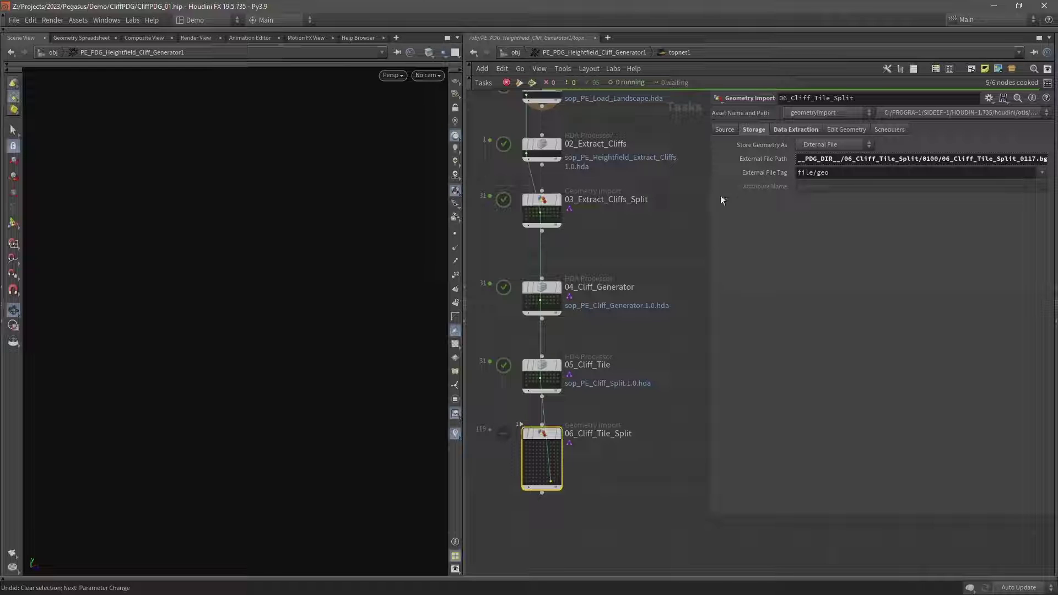
left_click_drag(711, 202, 654, 215)
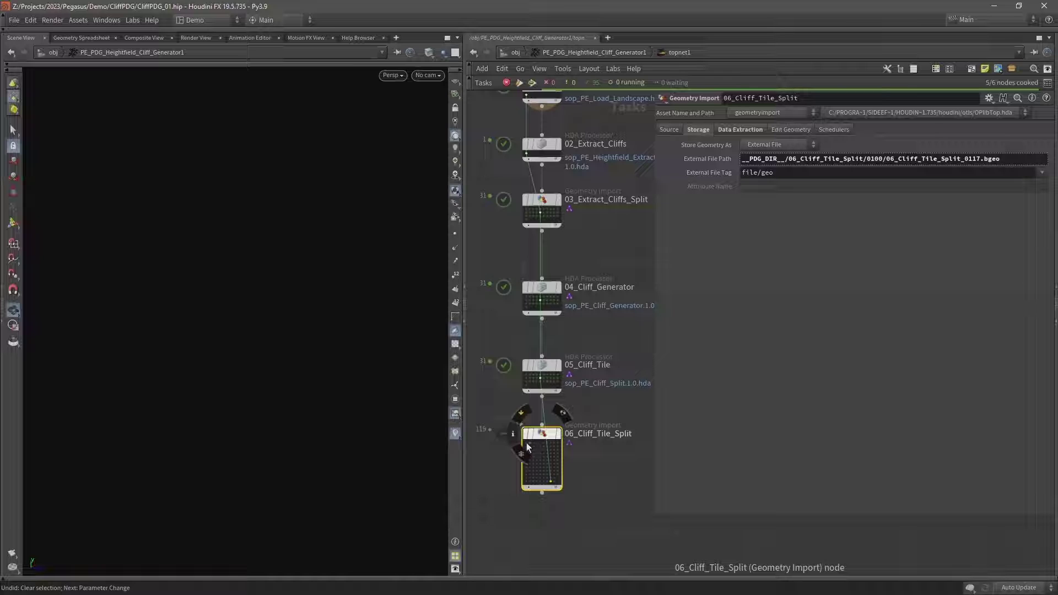
left_click(535, 443)
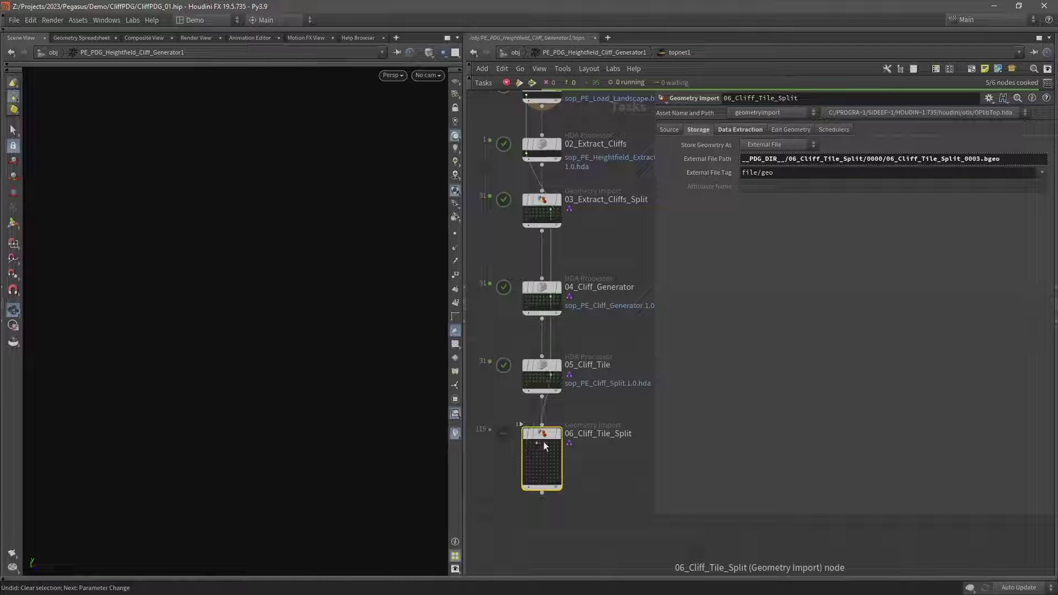
left_click(543, 461)
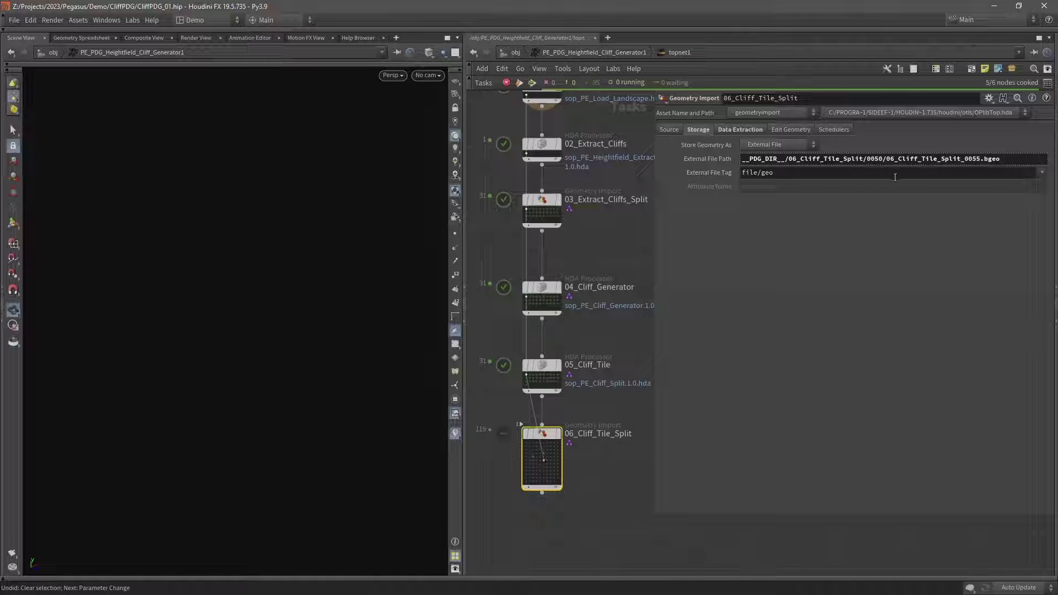
Return 06_Cliff_Tile_Split's External File Path to its expression and save the PE_PDG_Heightfield_Cliff_Generator node type
left_click(718, 160)
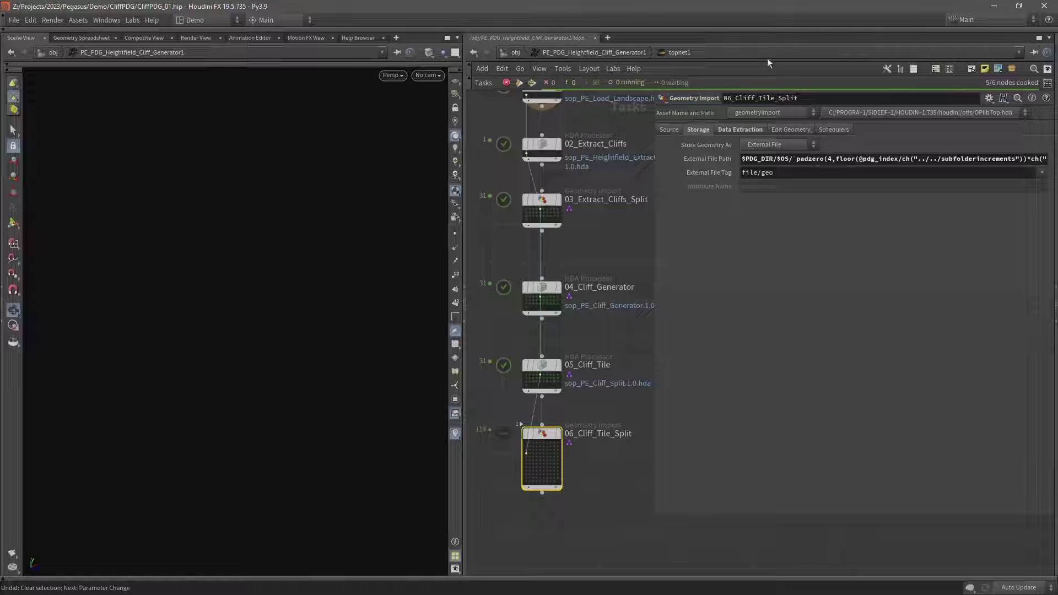
left_click(517, 53)
right_click(568, 285)
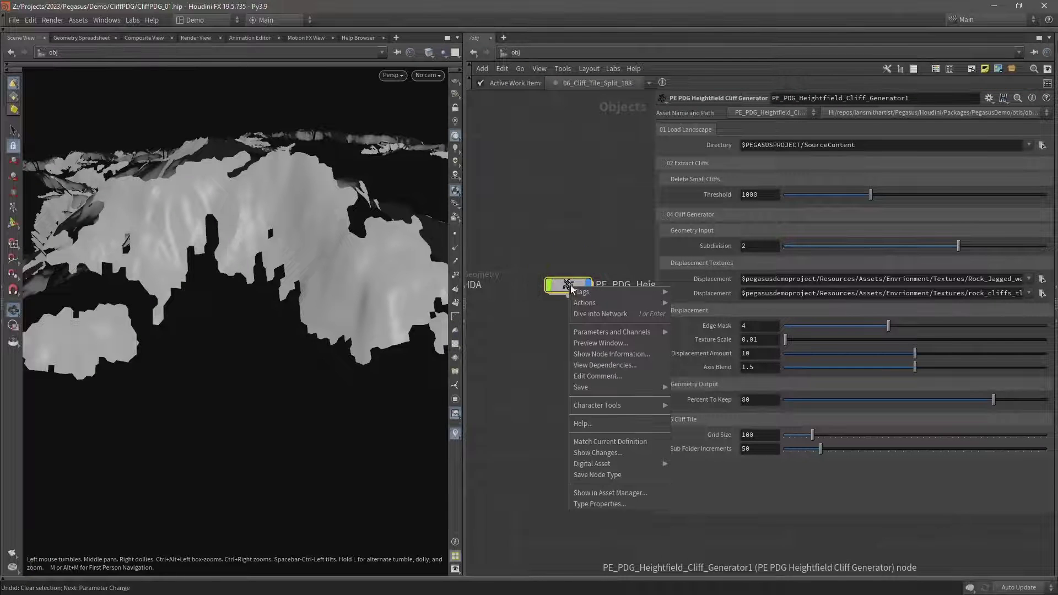
left_click(583, 475)
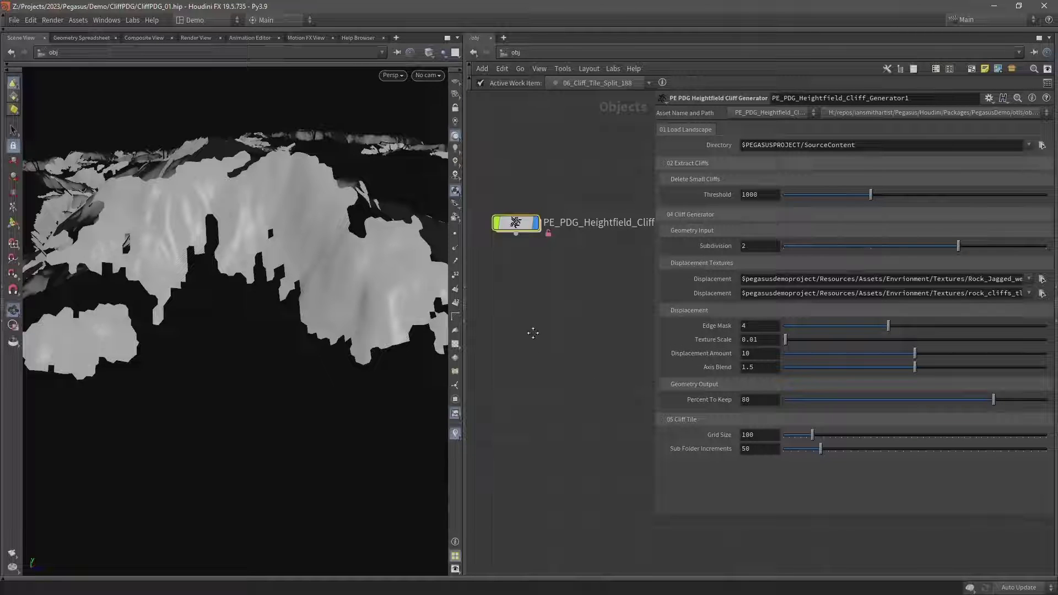
Open the contents of the PE_Cliff_Split asset inside the HDA geometry network
key("h")
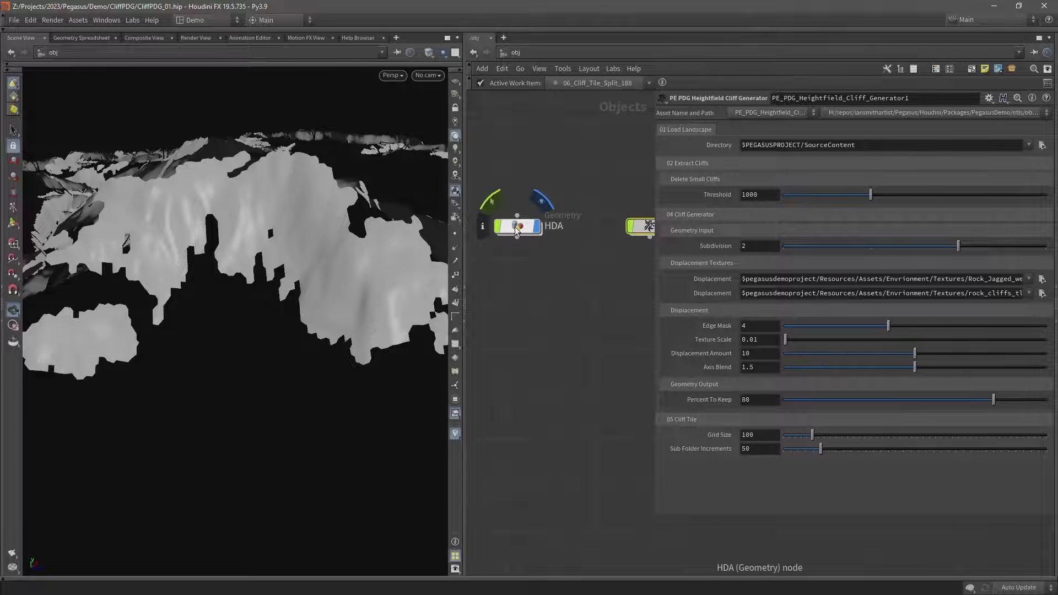
double_click(517, 227)
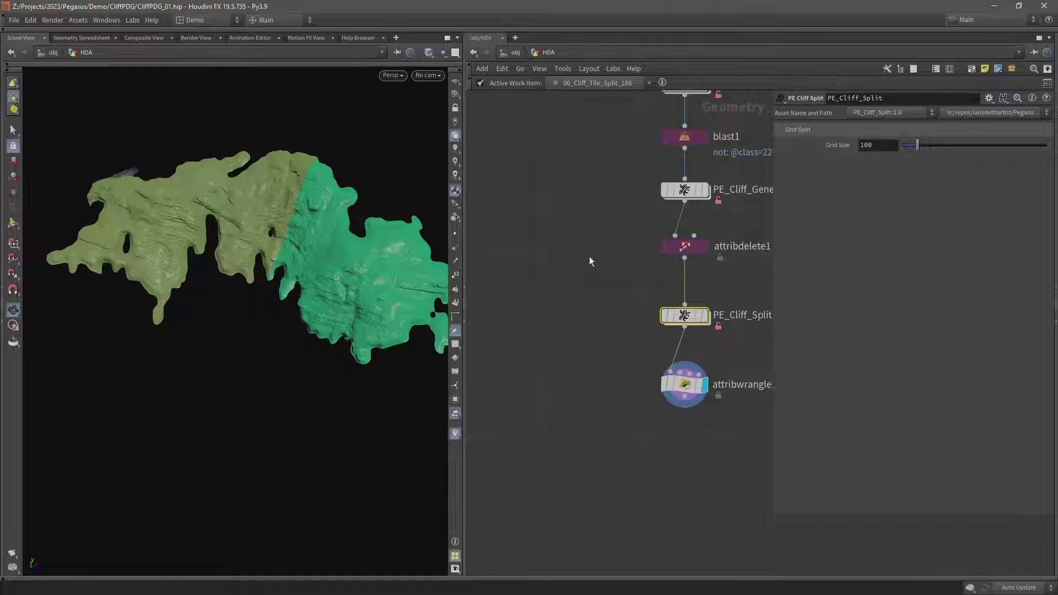
middle_click_drag(590, 256, 485, 355)
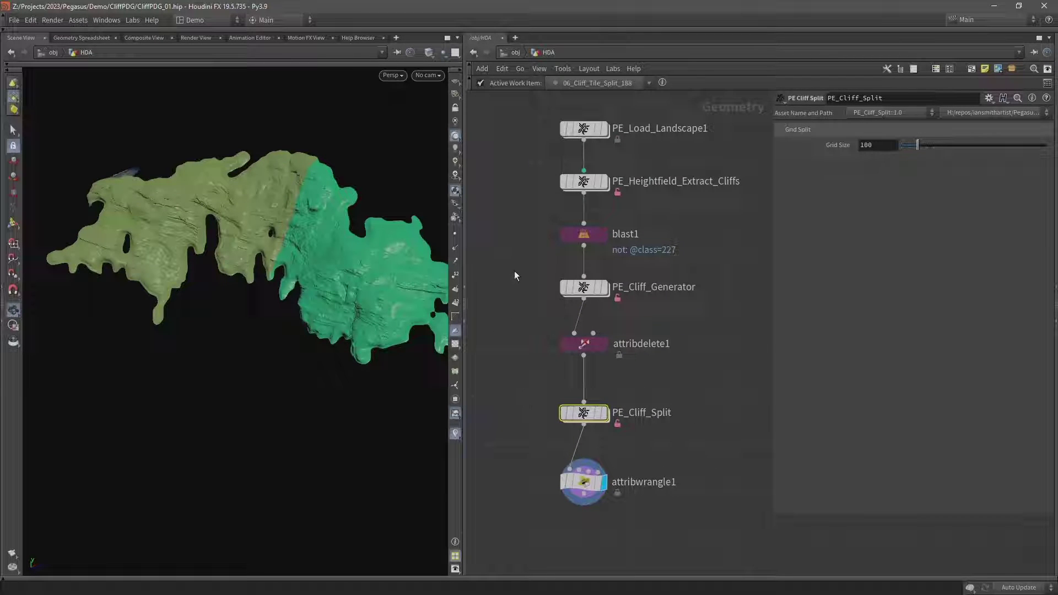
left_click_drag(510, 390, 645, 435)
scroll(629, 437, "up", 3)
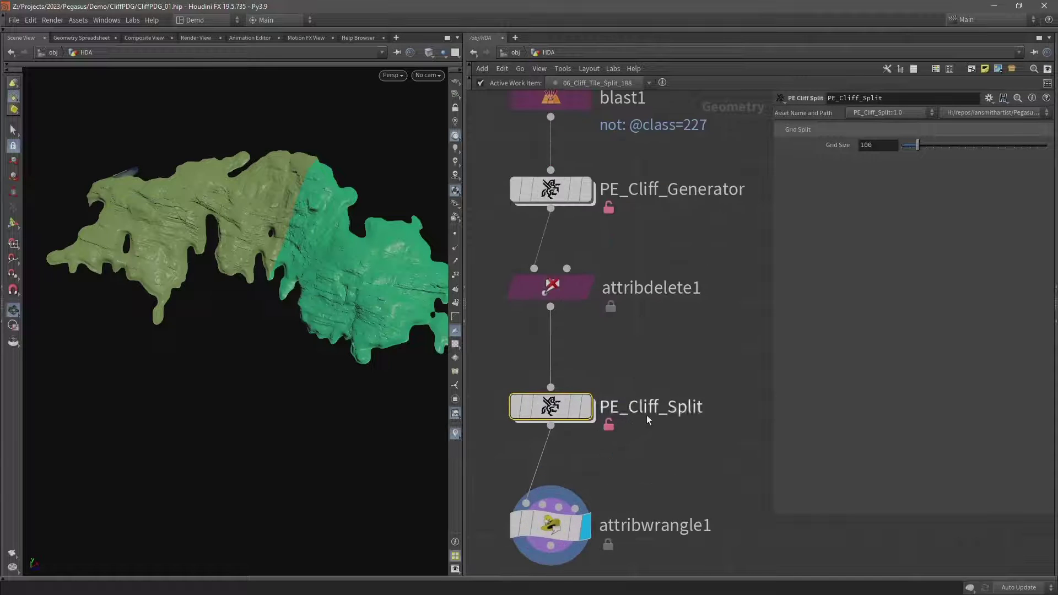
middle_click_drag(657, 321, 681, 259)
double_click(570, 327)
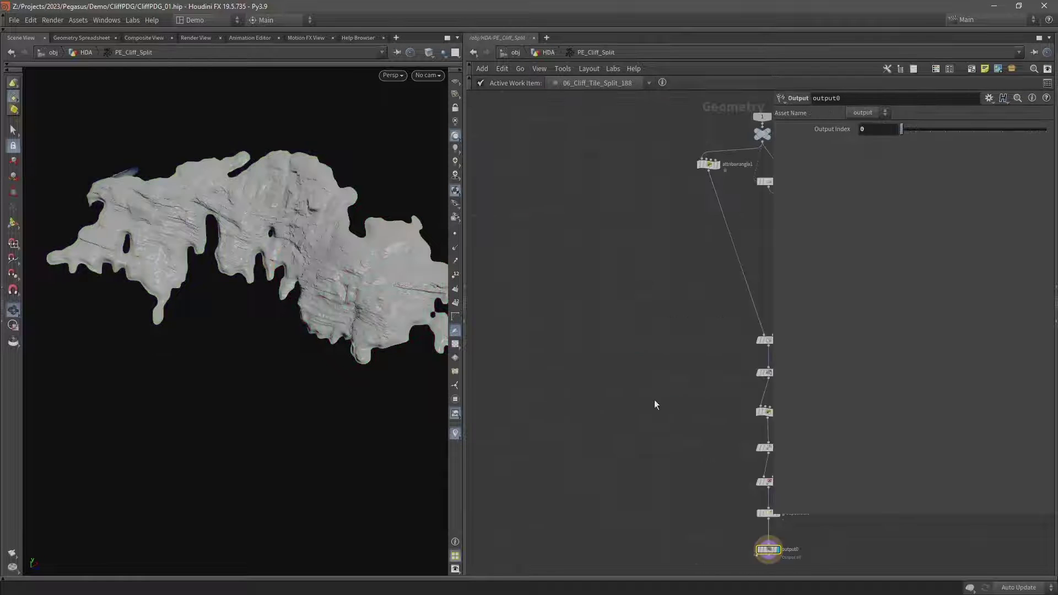
Examine the nanite, bake folder and material attribute settings of attribcreate1 at the end of the PE_Cliff_Split network
scroll(554, 286, "up", 4)
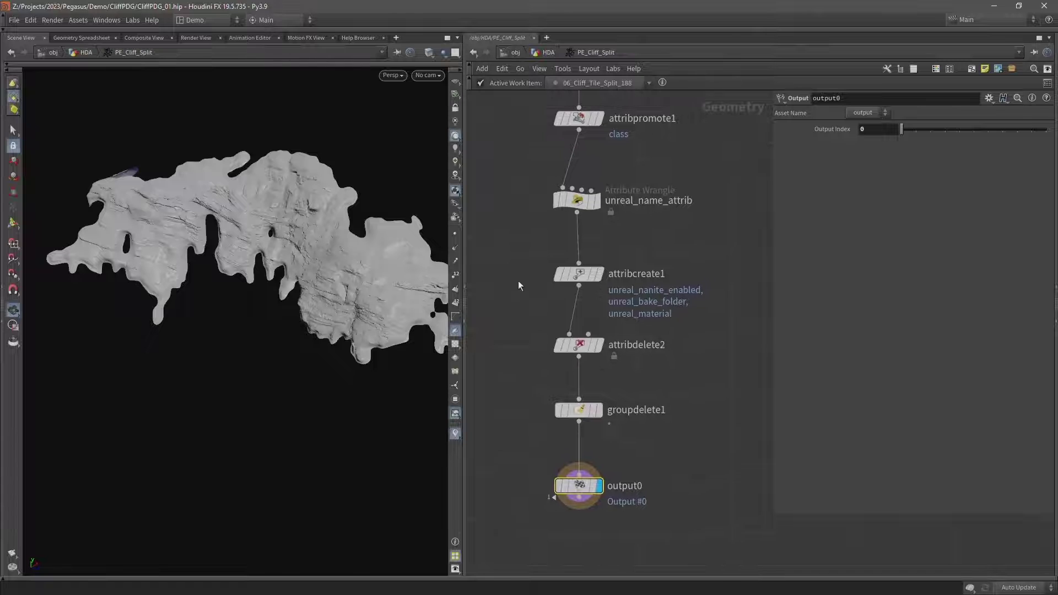
left_click_drag(508, 243, 657, 306)
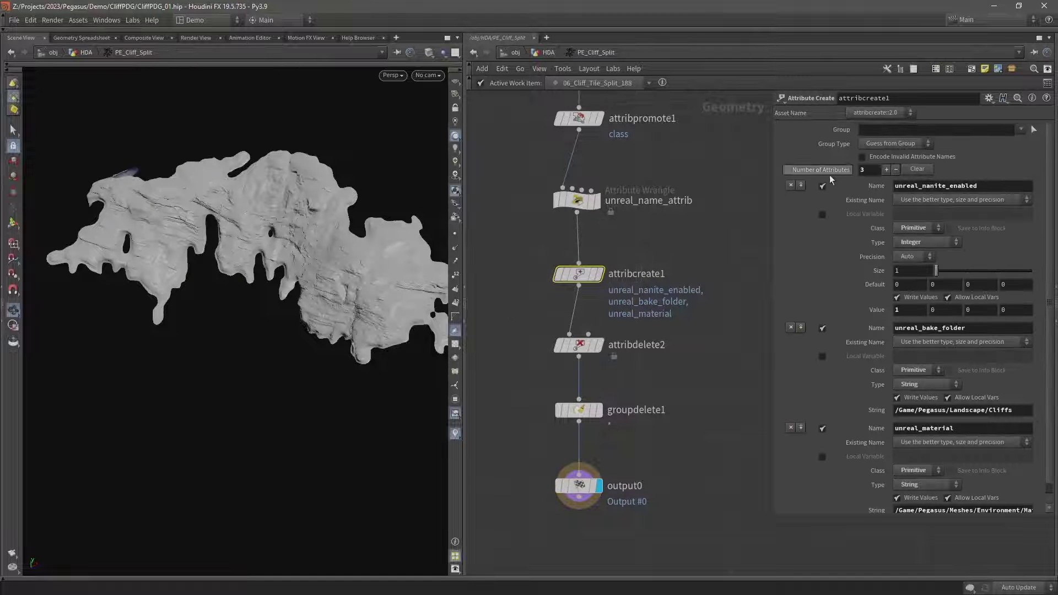
scroll(861, 293, "down", 1)
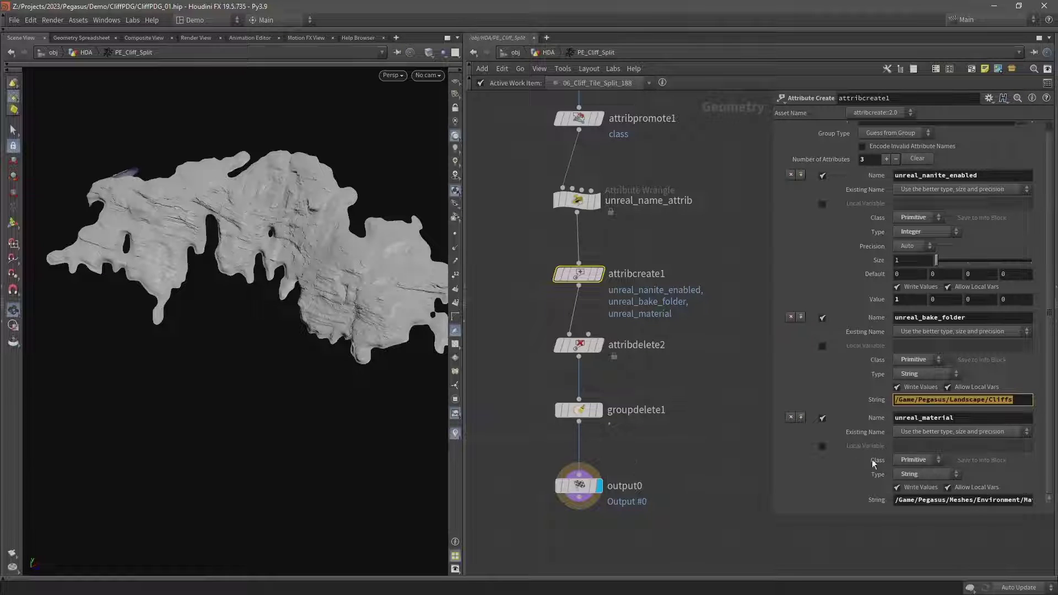
Open PE_Cliff_Split's operator type properties at its parameters, keeping attribcreate1's attribute settings visible beside the dialog
right_click(568, 53)
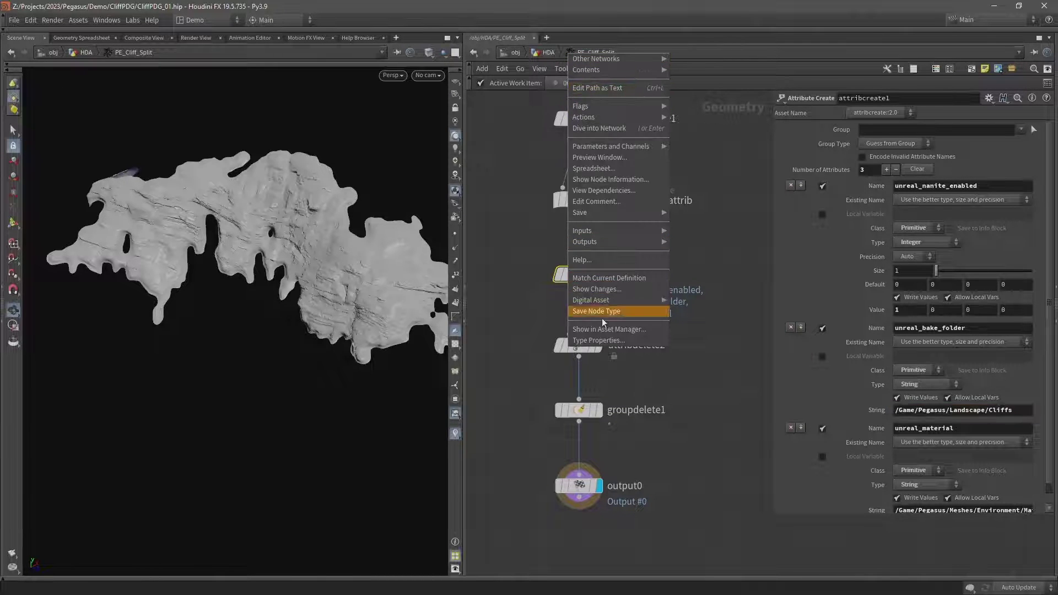
left_click(601, 340)
left_click_drag(553, 118, 307, 95)
left_click(84, 178)
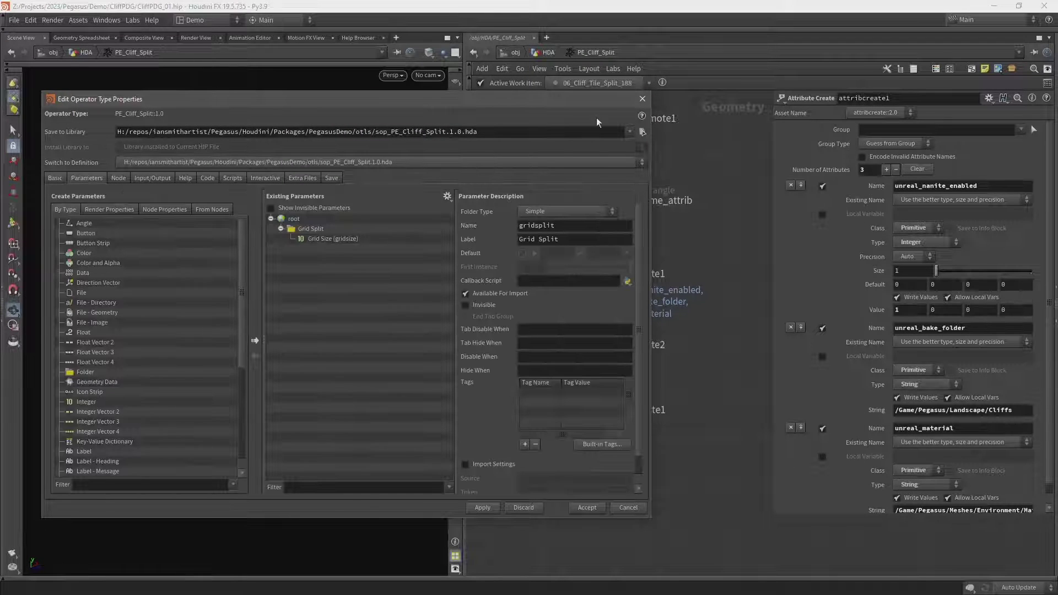
left_click_drag(542, 108, 561, 120)
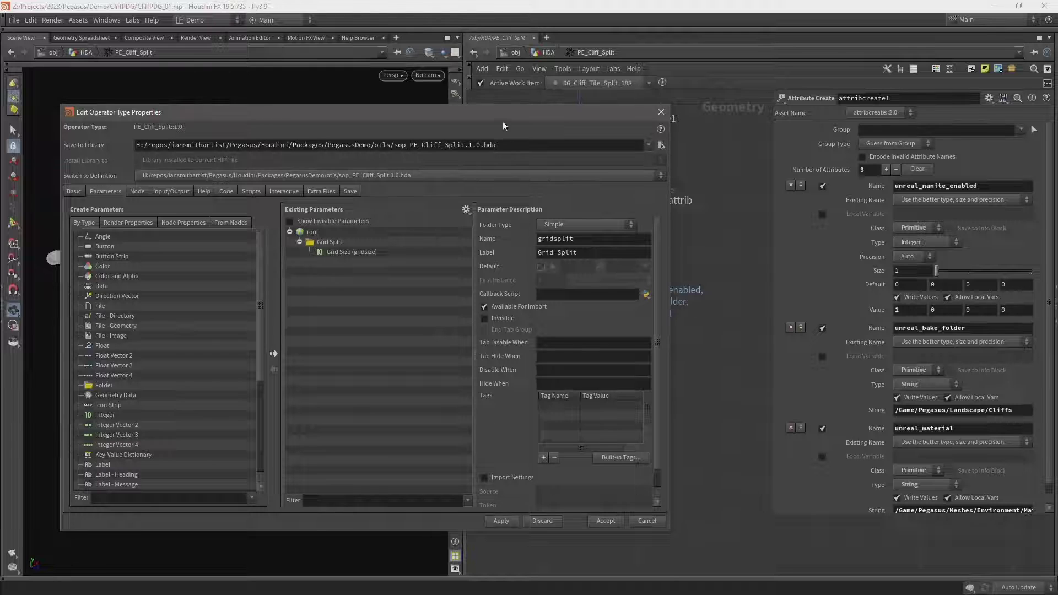
left_click_drag(498, 113, 465, 77)
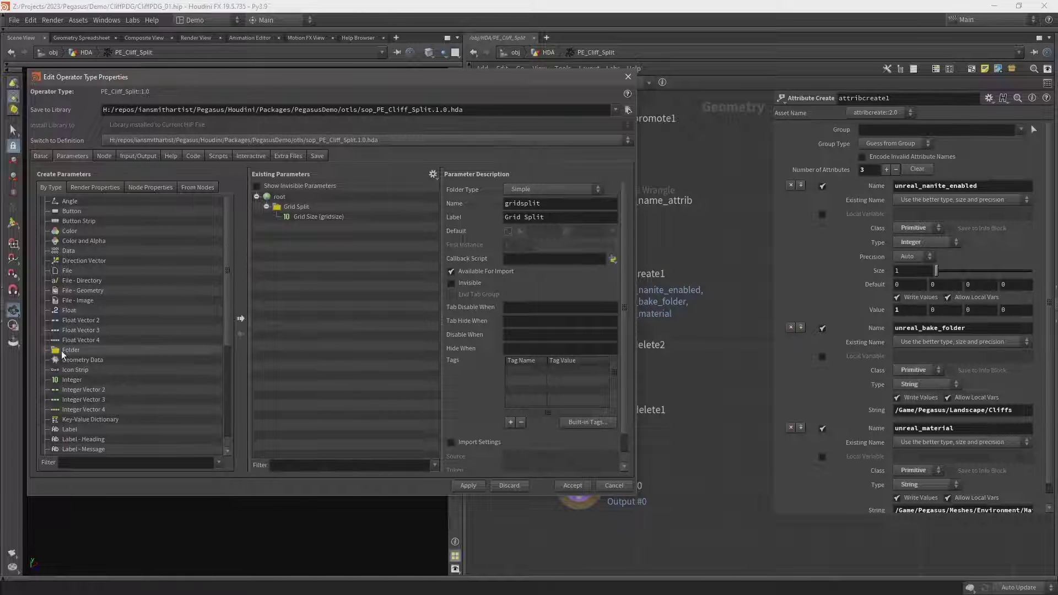
Add a Simple folder named fld_unrealattrib with the label Unreal Attributes below the Grid Split folder
left_click_drag(61, 350, 279, 203)
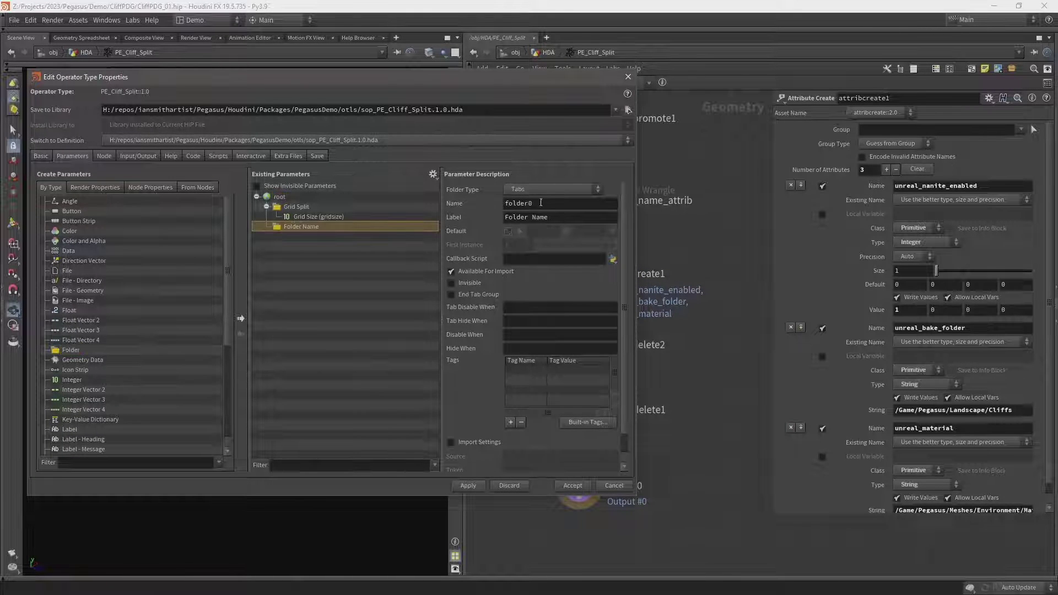
double_click(541, 203)
type("fld")
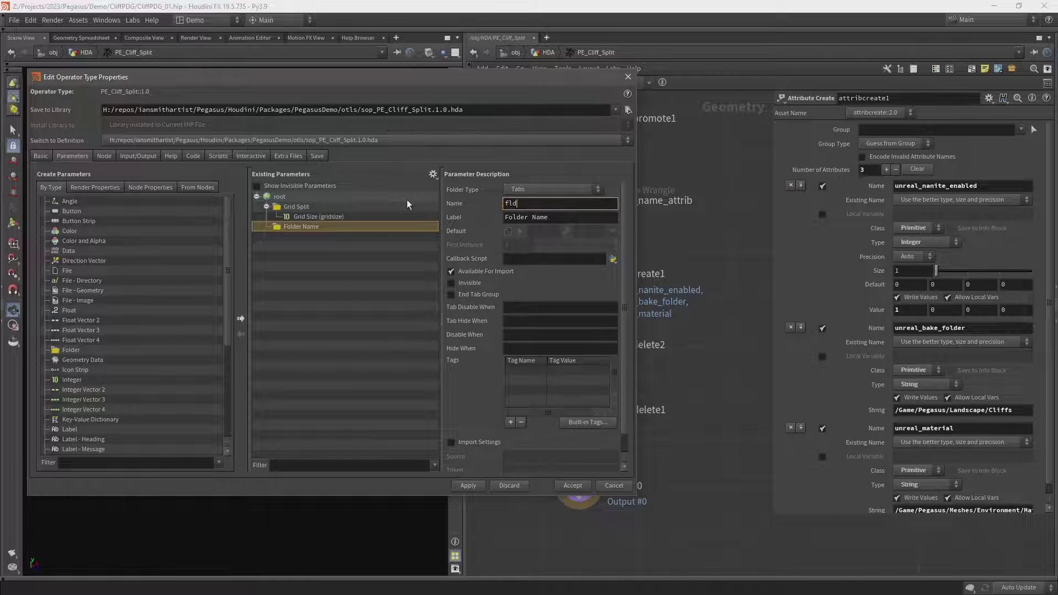
type("_unrealattrib")
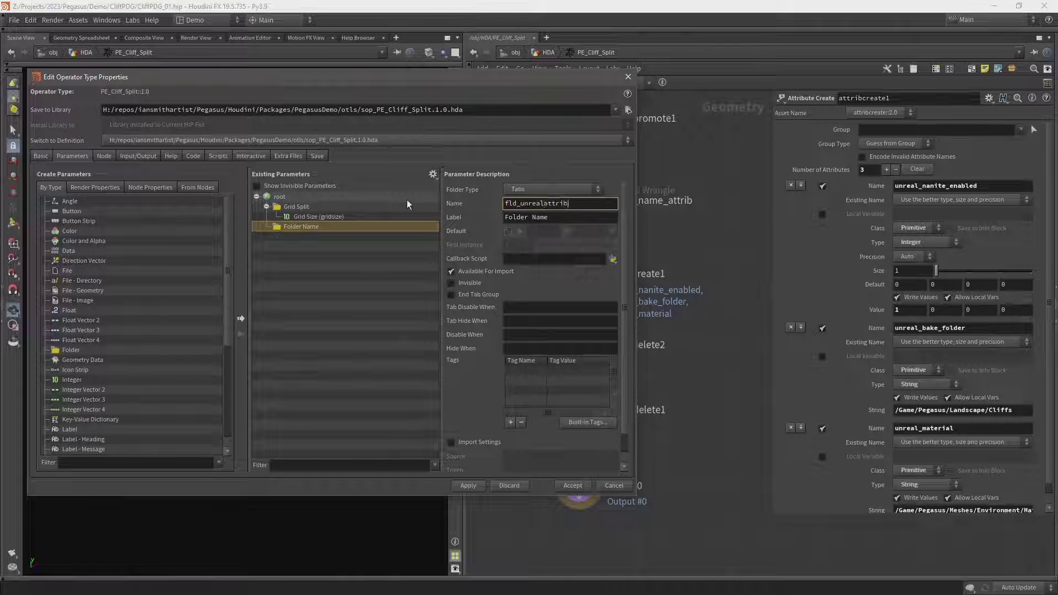
key("Tab")
type("Unreal Attributre")
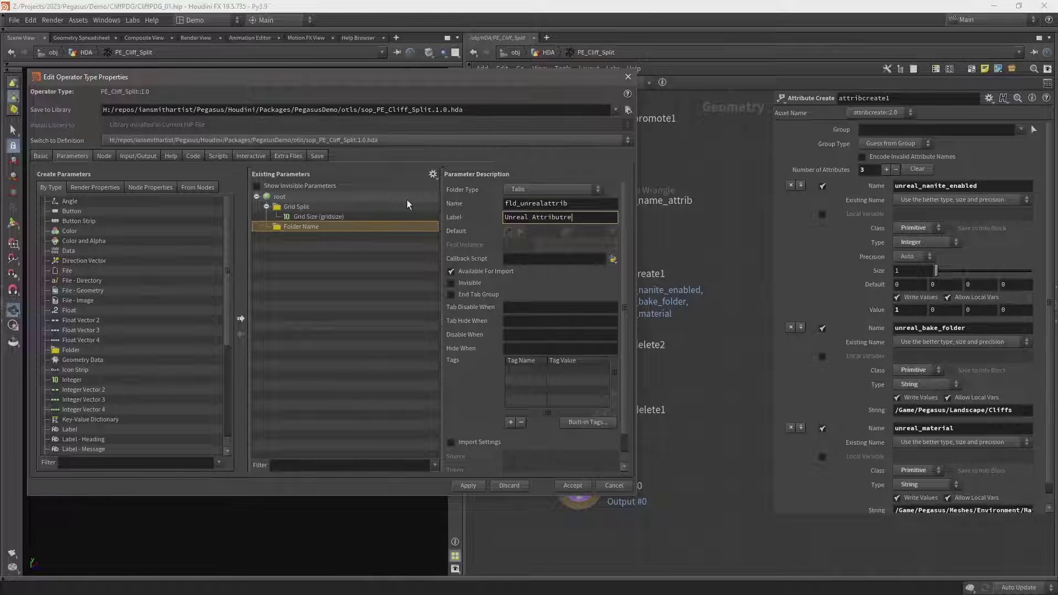
key("BackSpace")
key("BackSpace")
type("es")
key("Return")
left_click(521, 190)
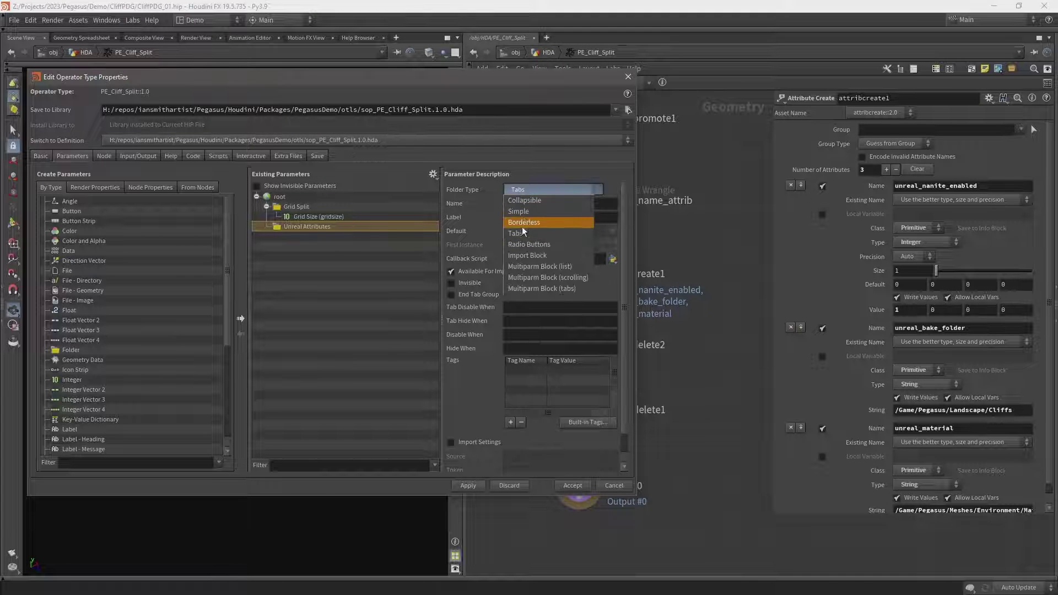
left_click(522, 212)
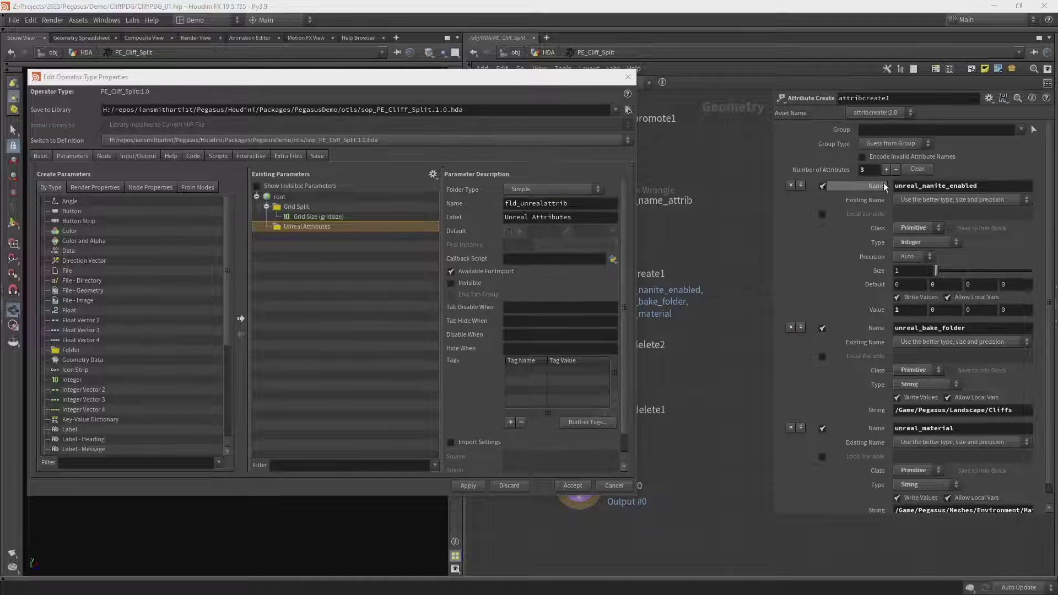
Promote the unreal_nanite_enabled value into Unreal Attributes as a Toggle named naniteenabled, labelled Nanite Enabled
left_click(889, 310)
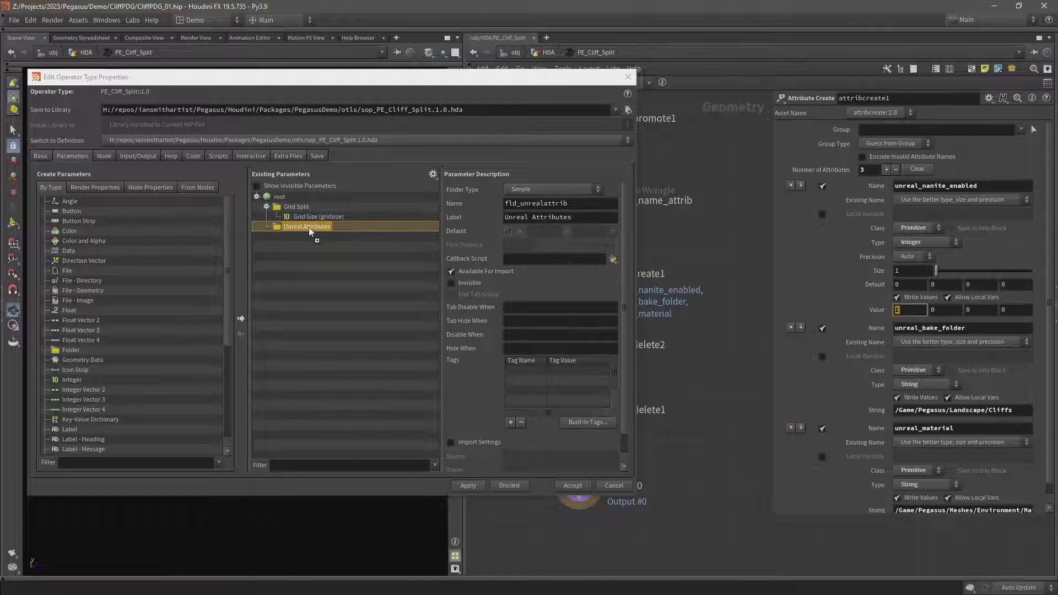
left_click_drag(308, 227, 309, 227)
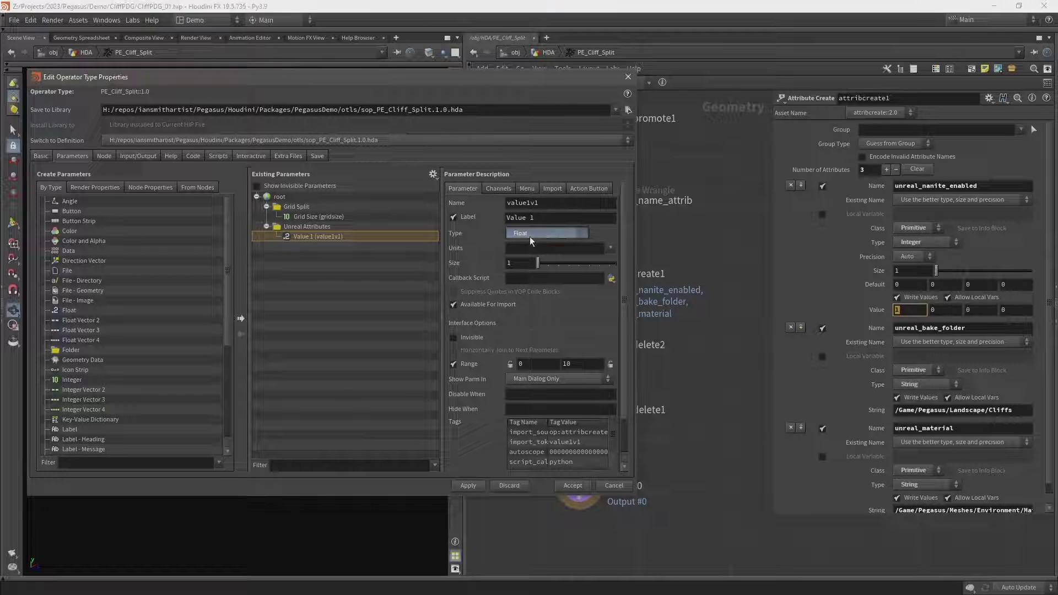
left_click(530, 234)
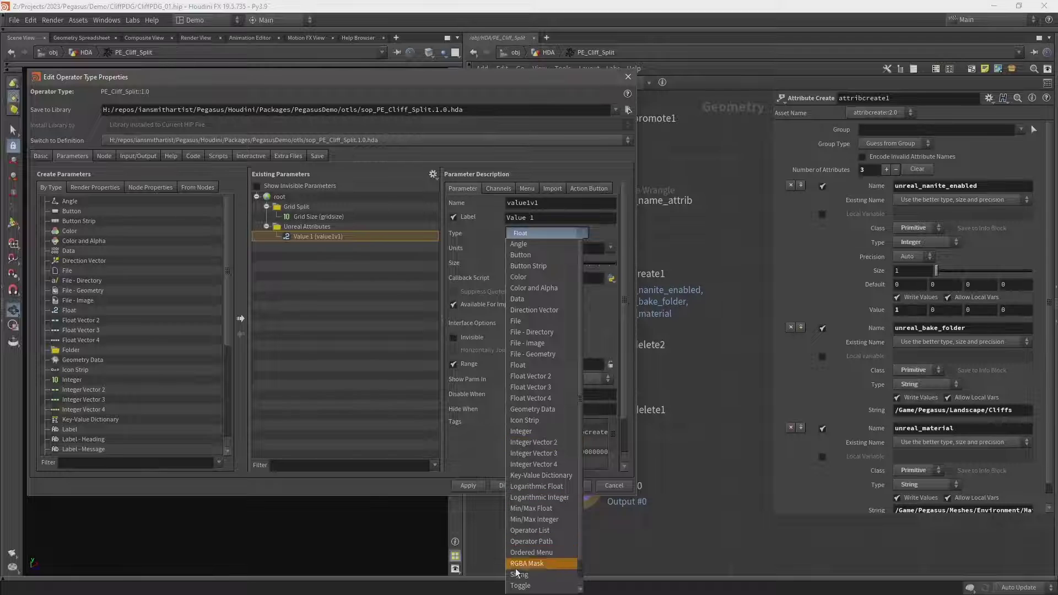
left_click(521, 586)
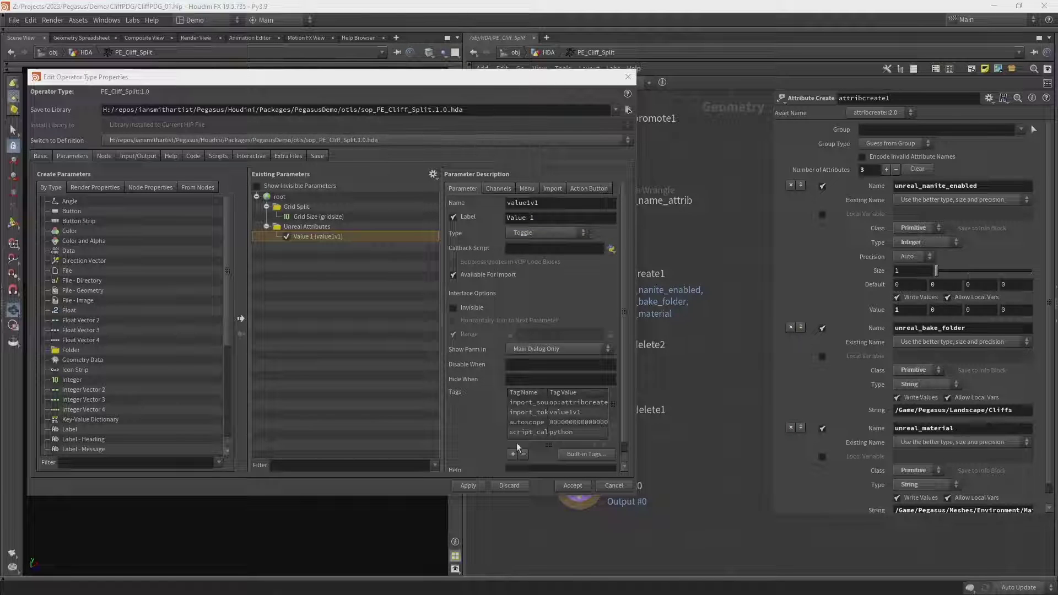
double_click(551, 205)
type("nanite_enabled")
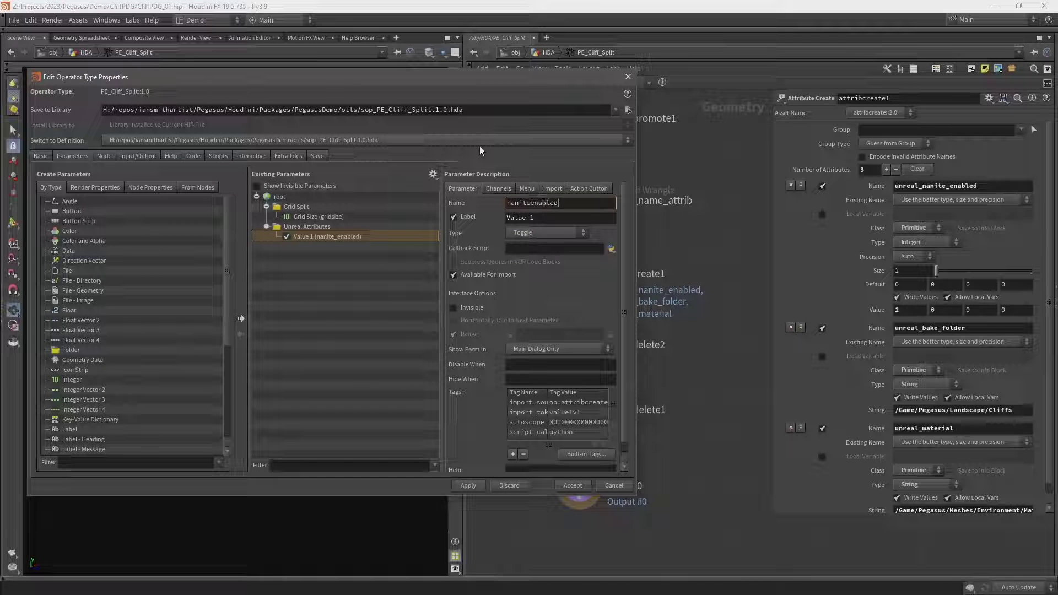
key("Tab")
type("Nani")
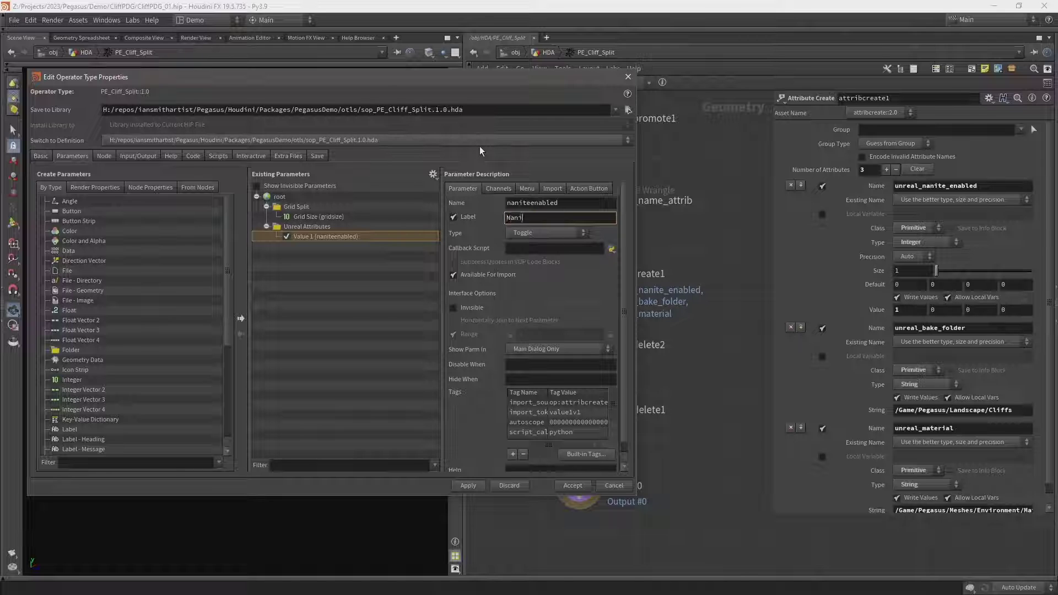
type("te Enabled")
key("Return")
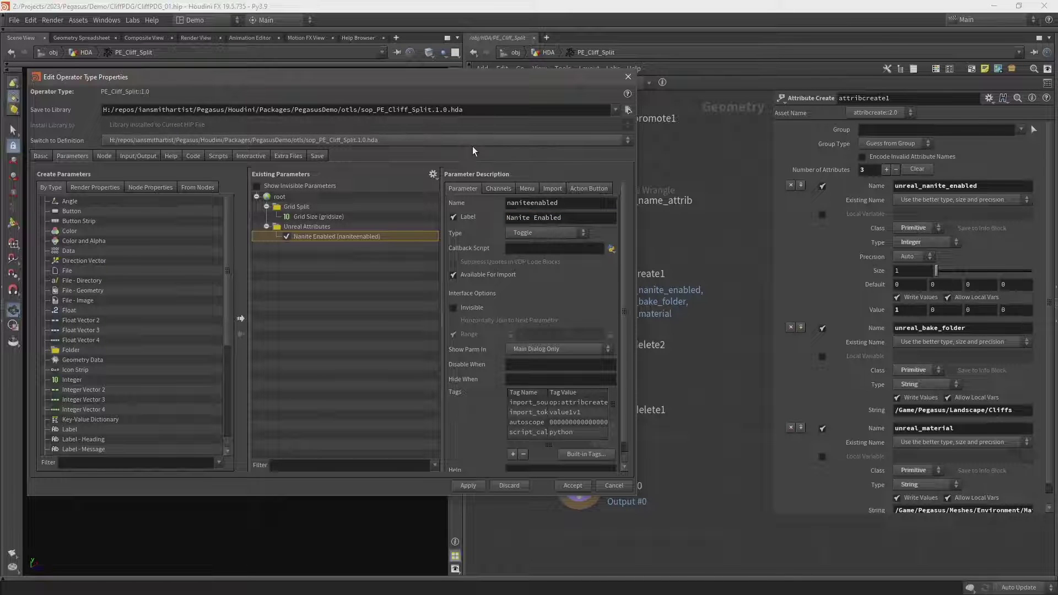
Promote the unreal_bake_folder string into Unreal Attributes, naming it bakefolder with the label Bake Folder
left_click_drag(302, 237, 298, 232)
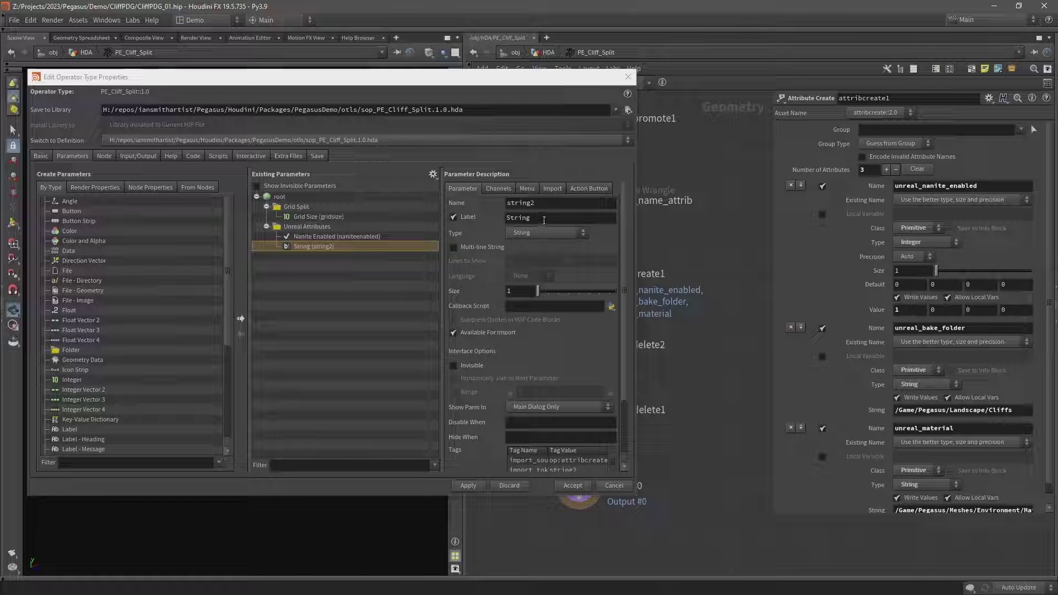
double_click(520, 203)
type("bak")
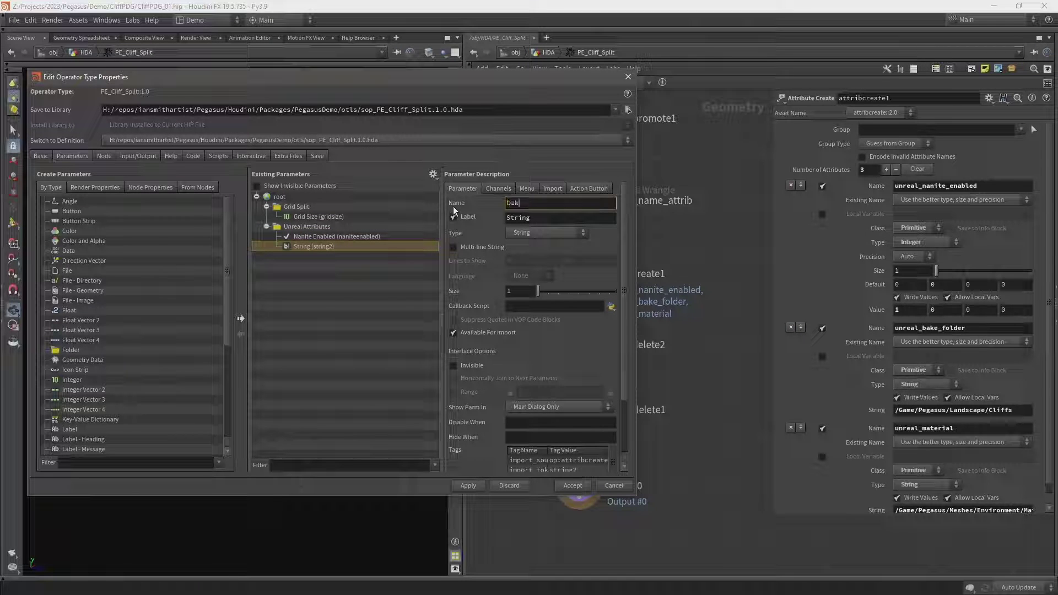
type("efolder")
key("Tab")
type("Bake Folder")
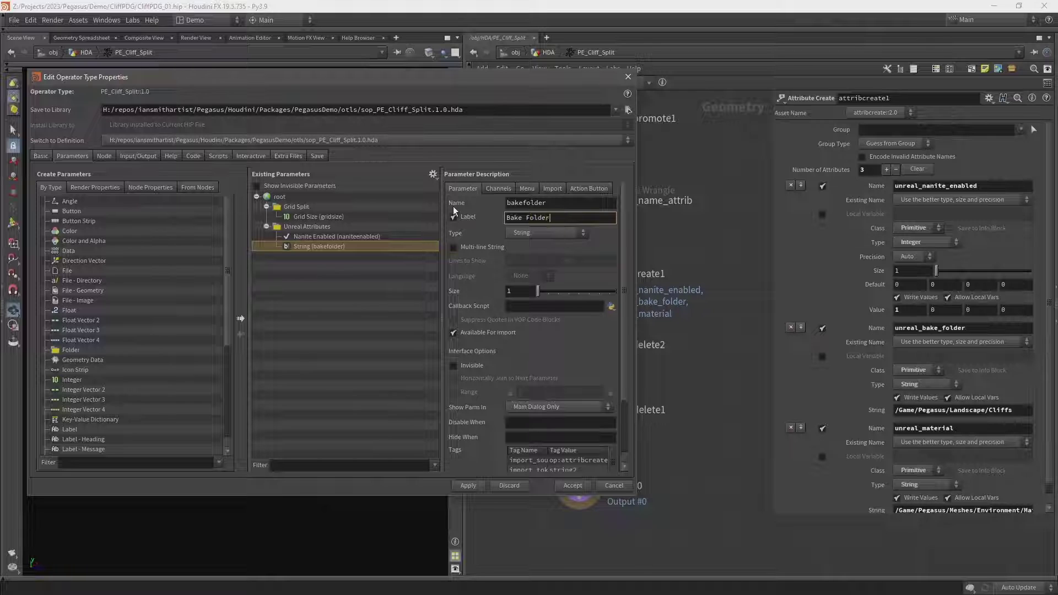
Promote the unreal_material string into Unreal Attributes as material, labelled Material, and apply the changes to PE_Cliff_Split
left_click(408, 227)
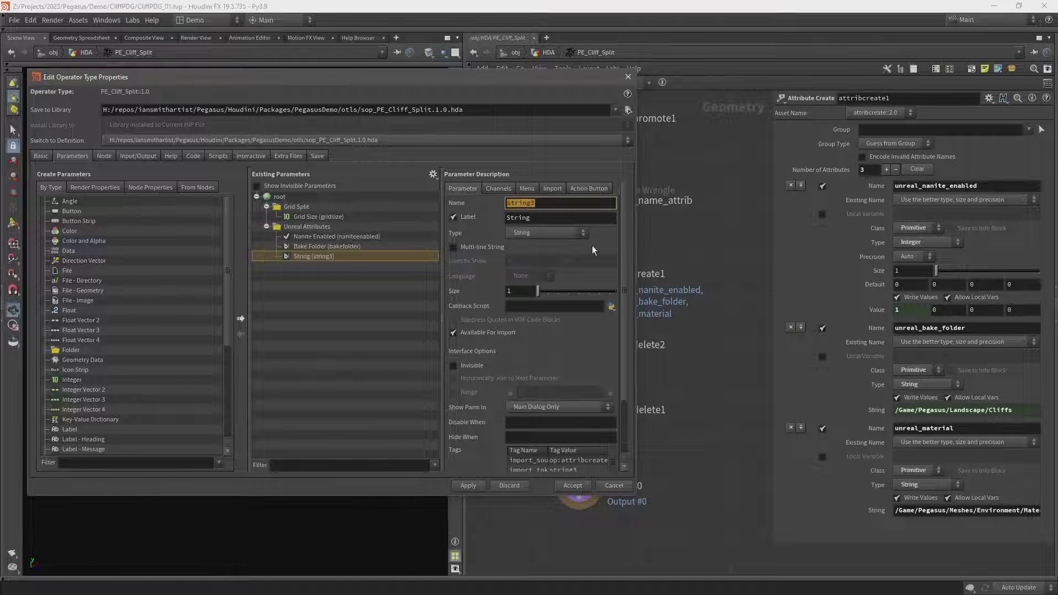
type("material")
key("Tab")
type("M")
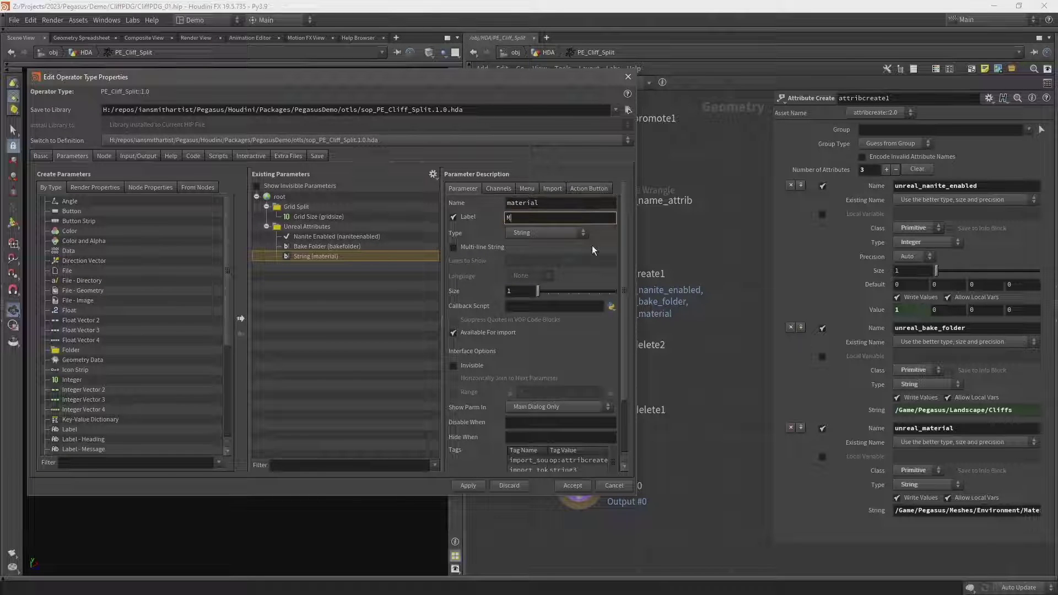
type("aterial")
key("Return")
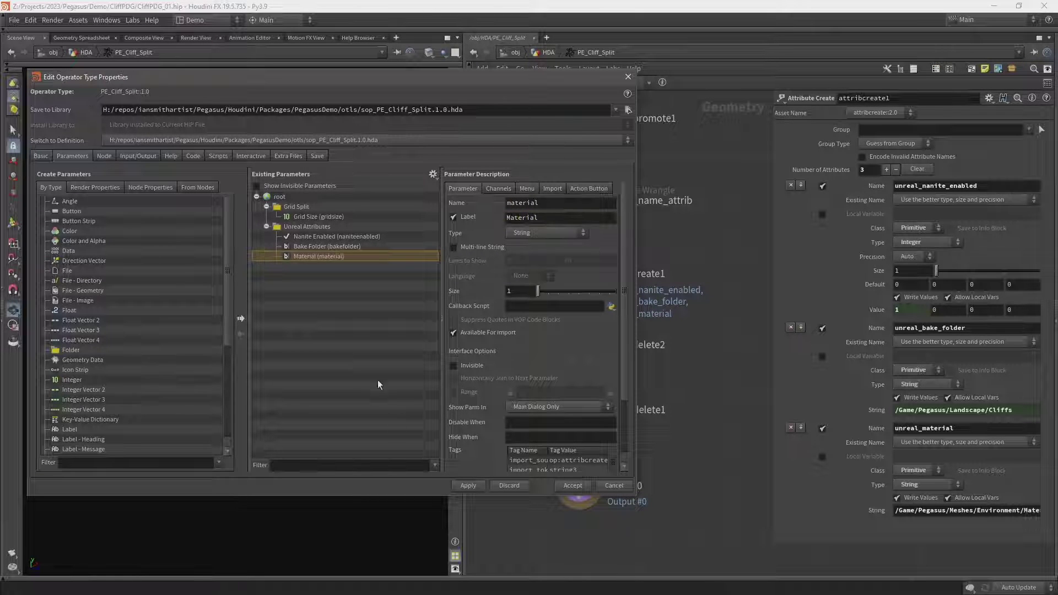
left_click(463, 485)
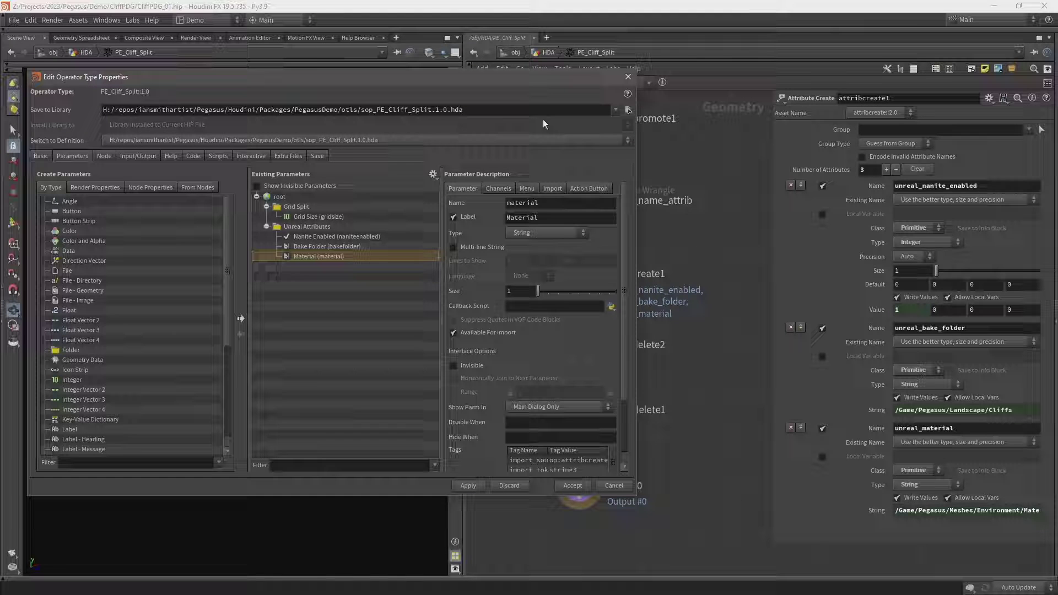
Return to the HDA network and accept the type property edits of PE_Cliff_Split
left_click(548, 52)
left_click_drag(571, 75, 405, 76)
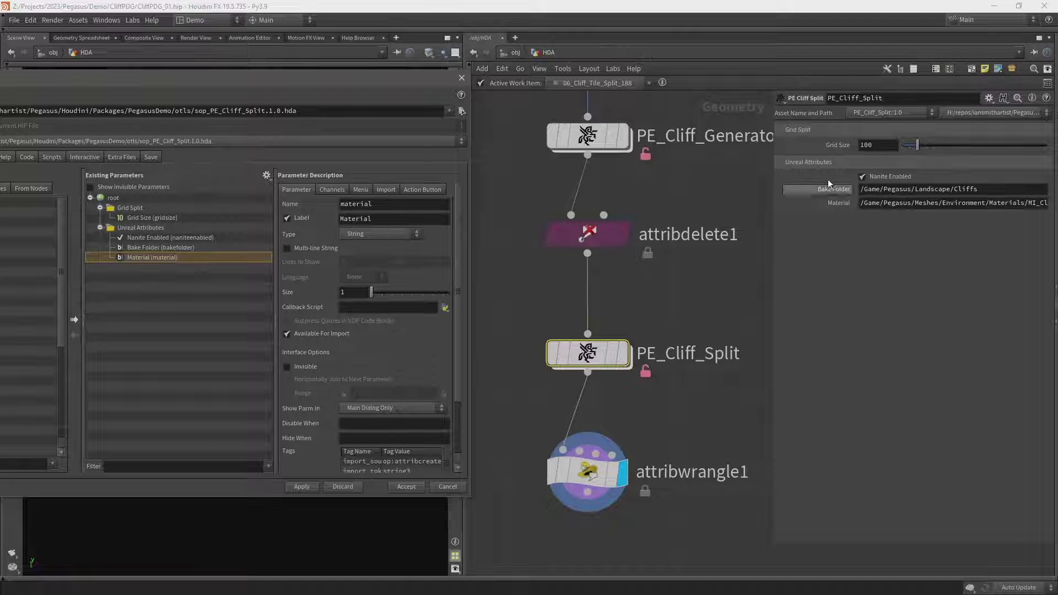
left_click(408, 487)
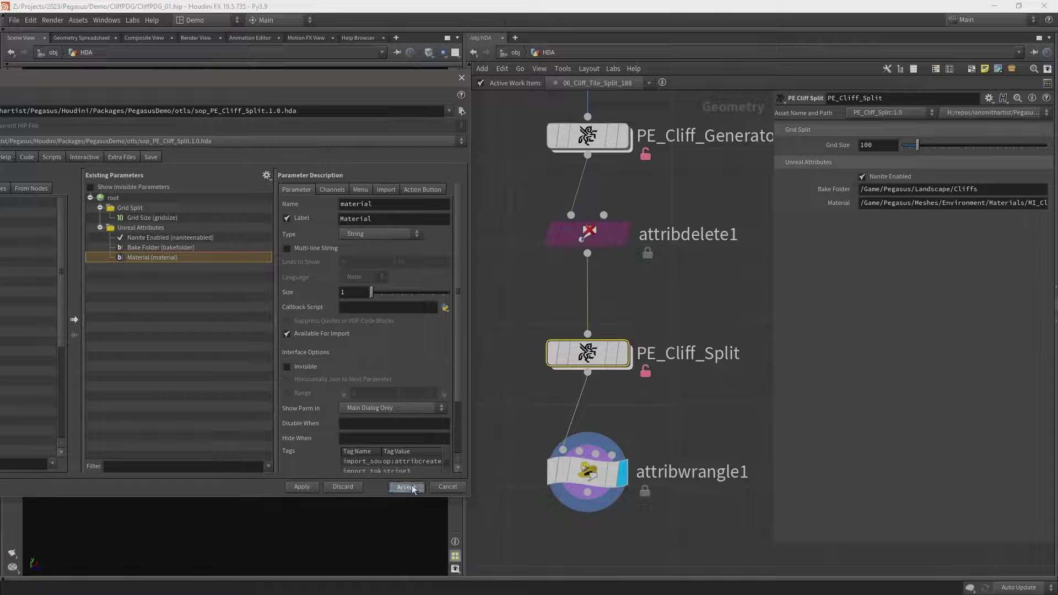
Open topnet1 inside the heightfield cliff generator and show the parameters of the 05_Cliff_Tile processor
left_click(530, 38)
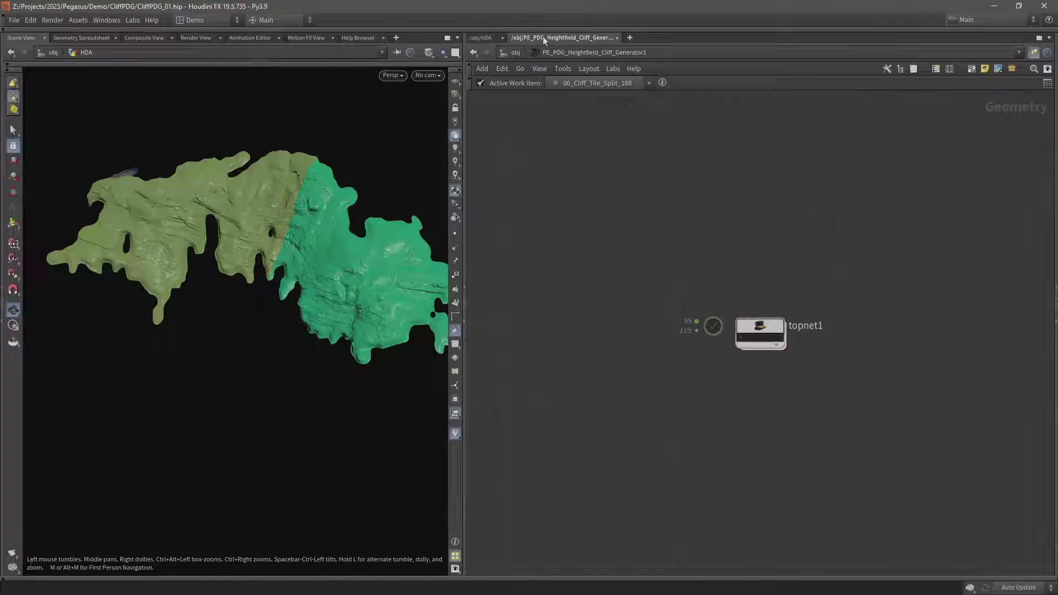
double_click(760, 334)
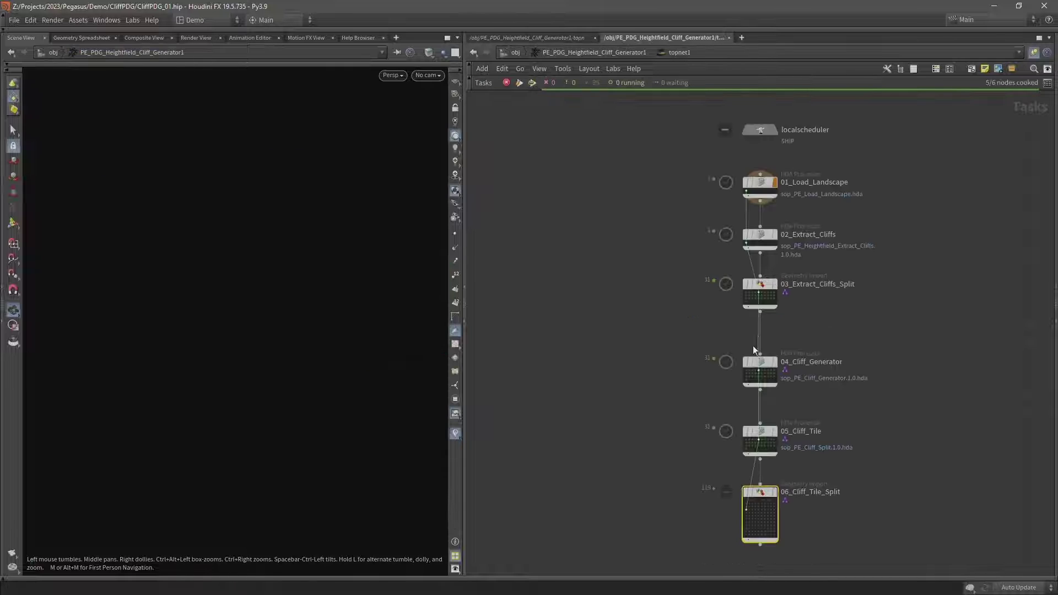
left_click_drag(576, 325, 700, 245)
scroll(688, 296, "up", 3)
left_click(626, 403)
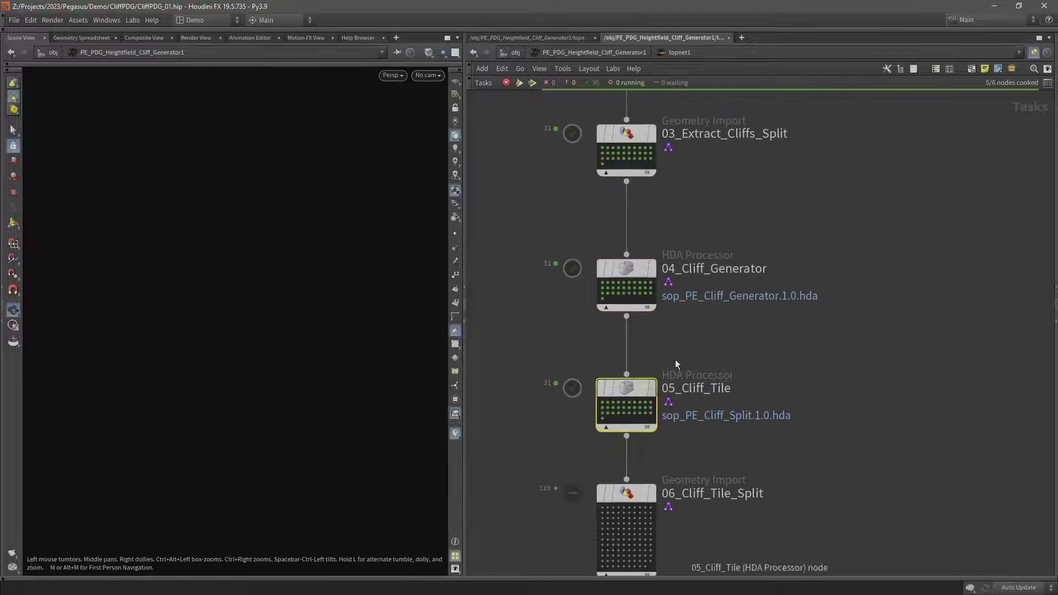
key("p")
key("f")
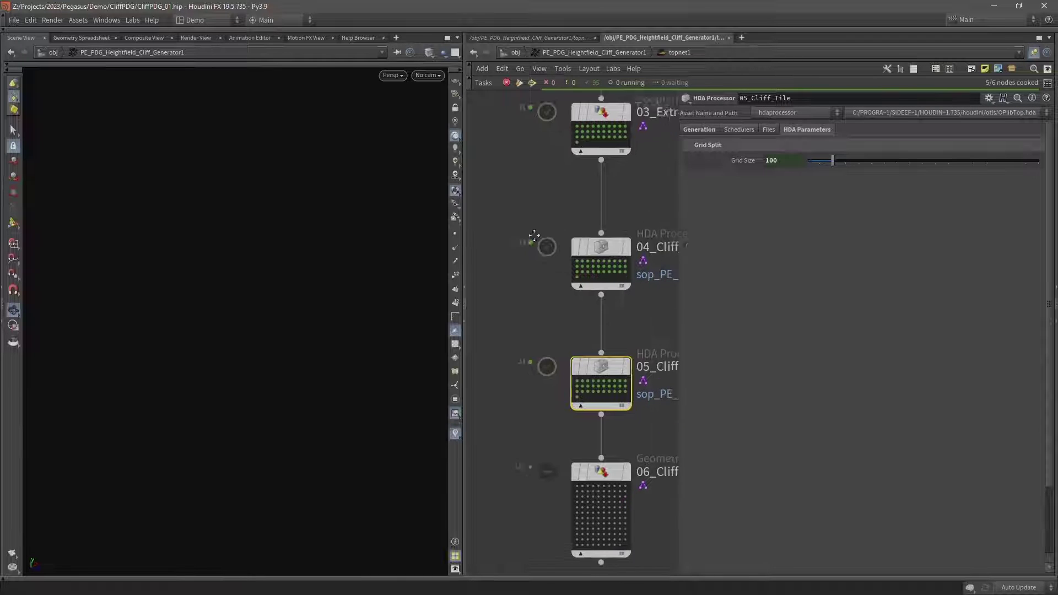
Update the HDA parameters of 05_Cliff_Tile and display its refreshed asset parameters
left_click(700, 130)
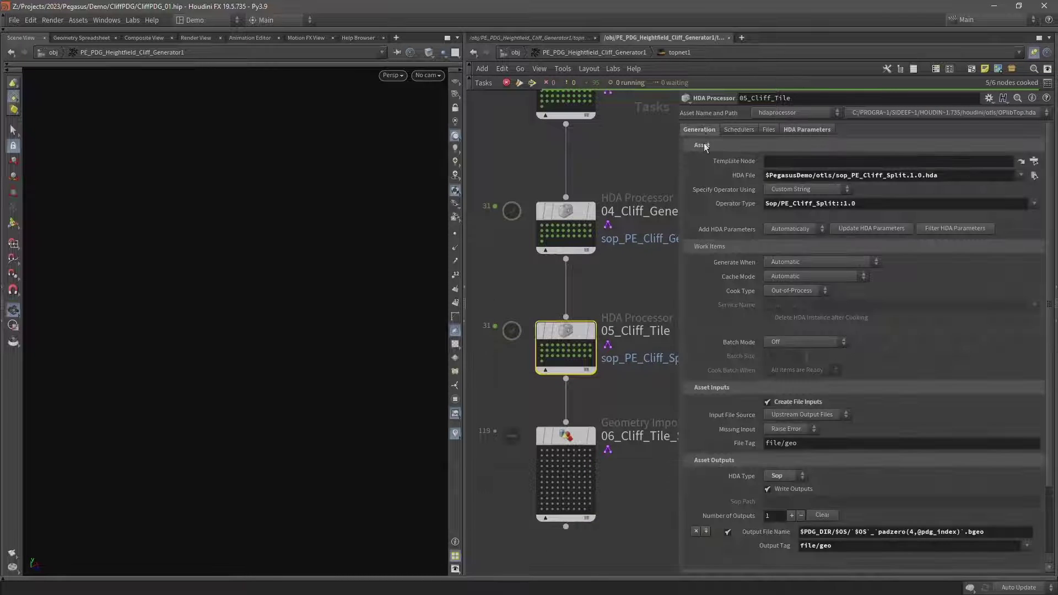
mouse_move(543, 317)
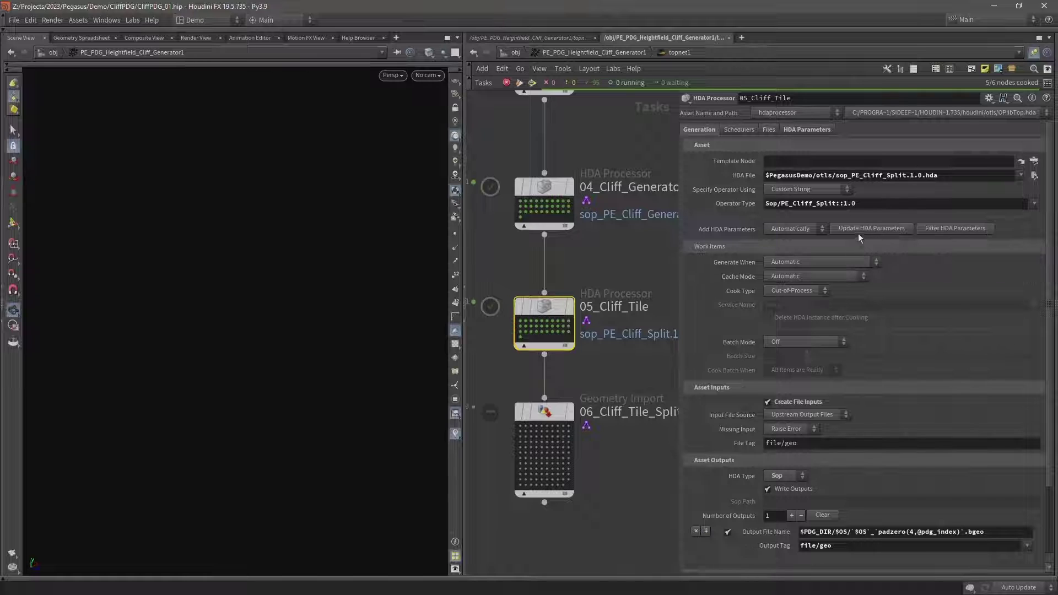
left_click(791, 127)
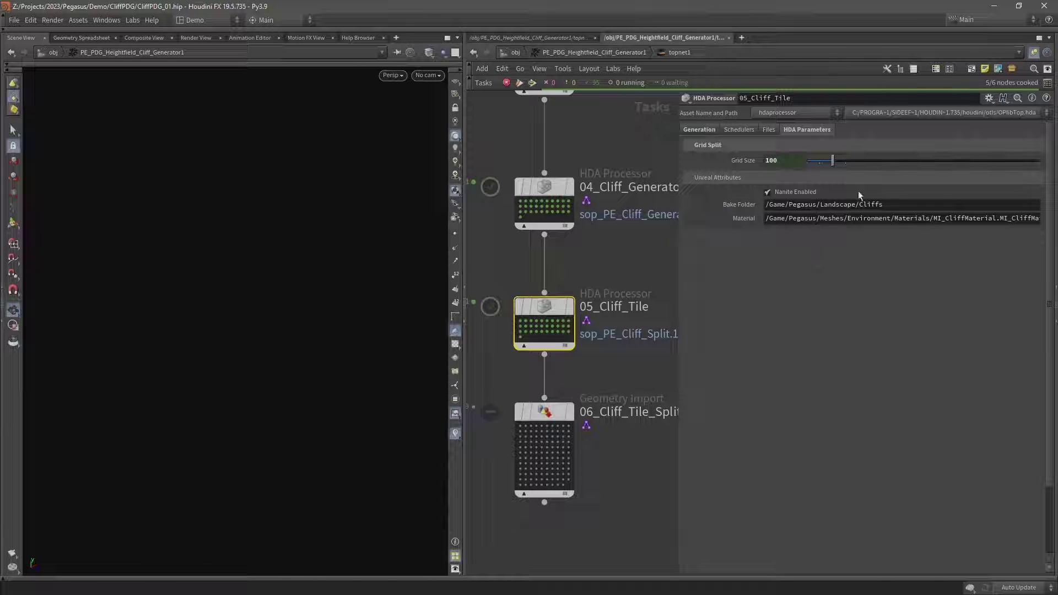
In the type properties of PE_PDG_Heightfield_Cliff_Generator, add a folder named unrealattrib, labelled Unreal Attributes, inside 05 Cliff Tile
right_click(573, 51)
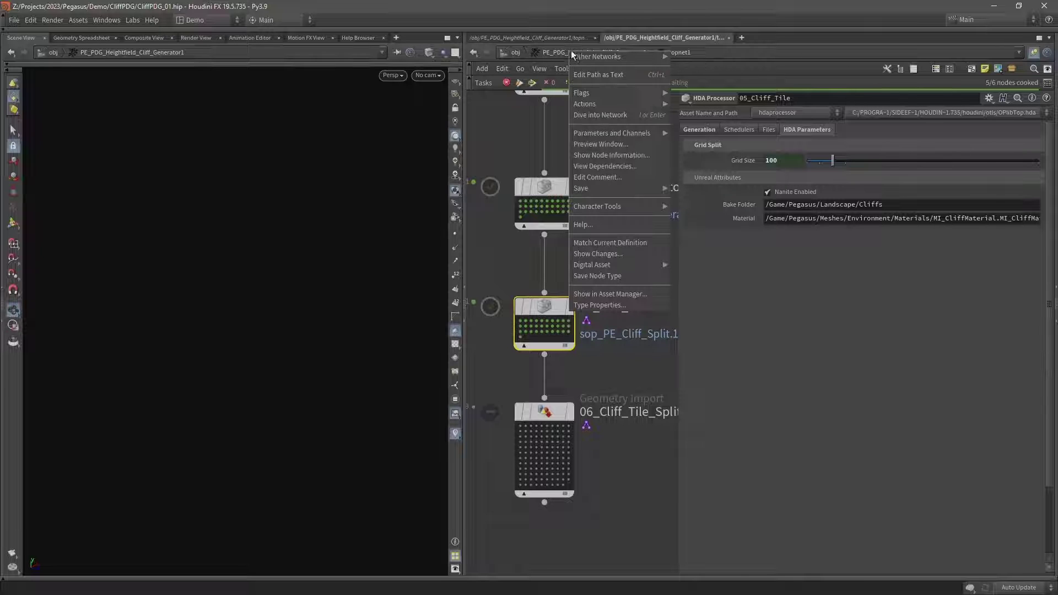
left_click(605, 308)
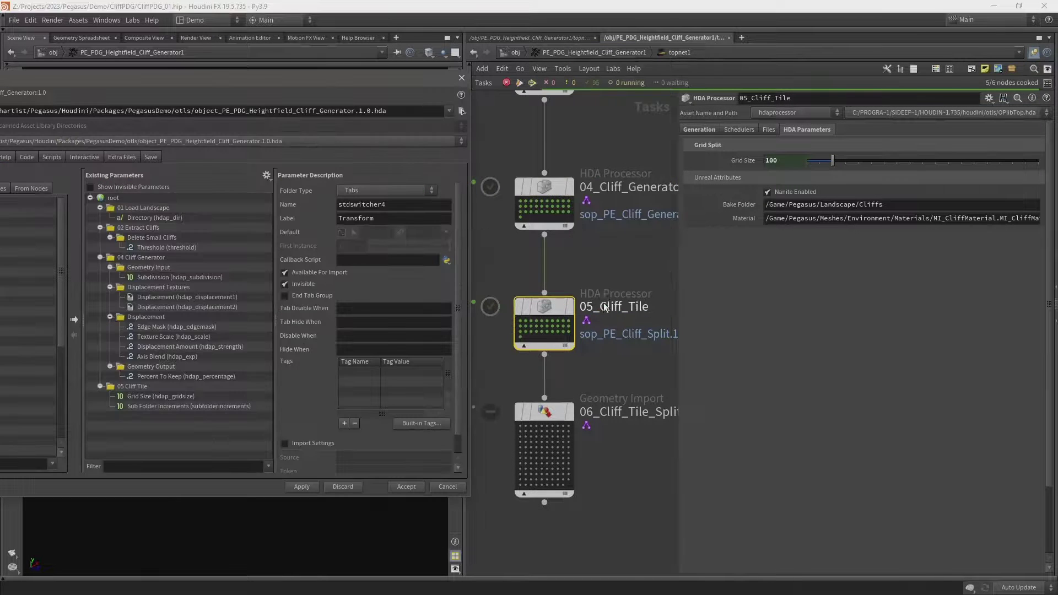
left_click(134, 389)
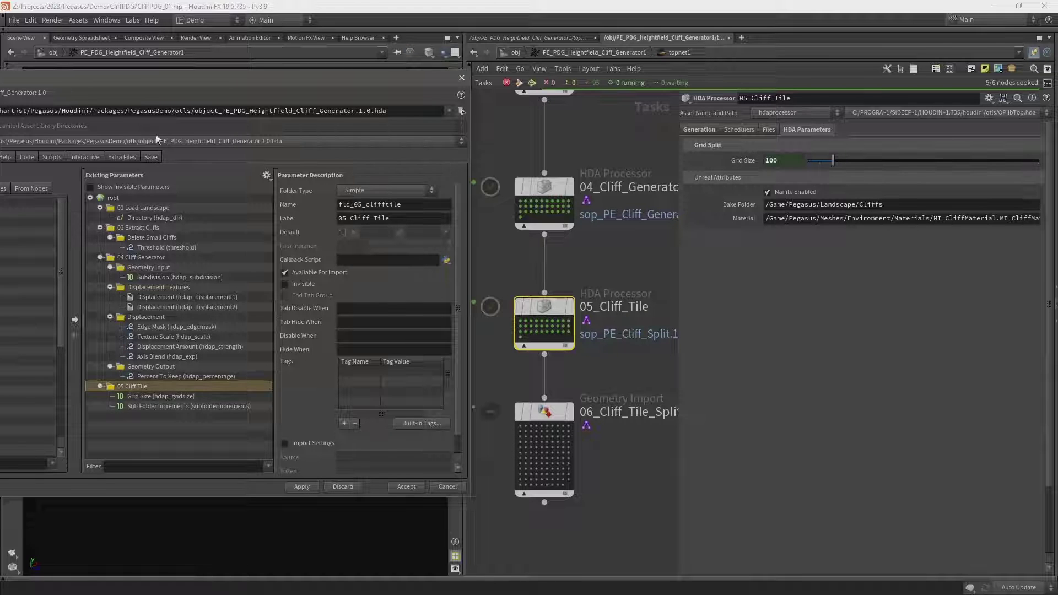
left_click_drag(157, 77, 308, 59)
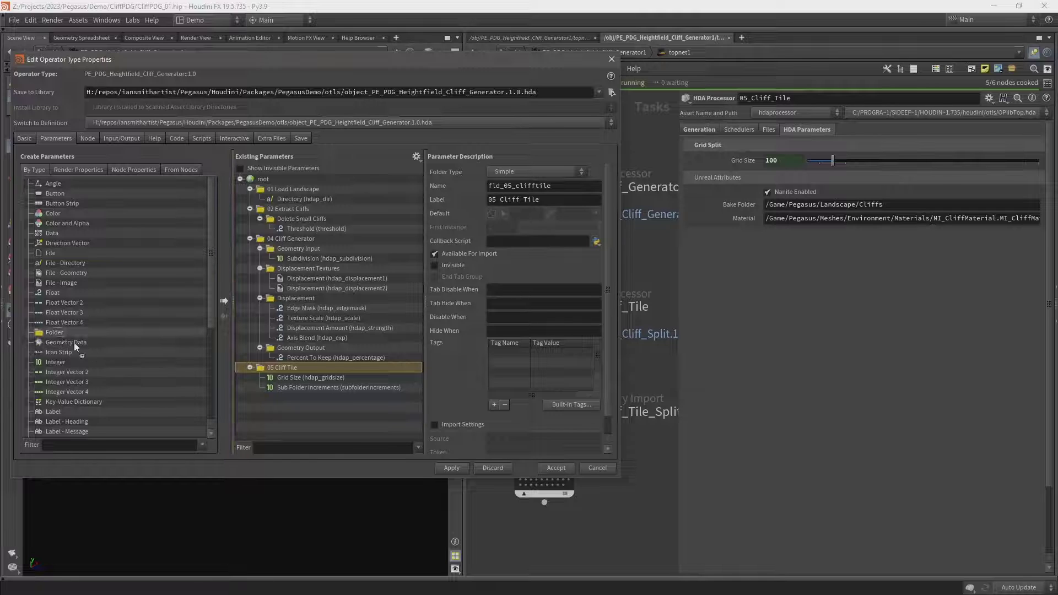
left_click_drag(55, 333, 291, 372)
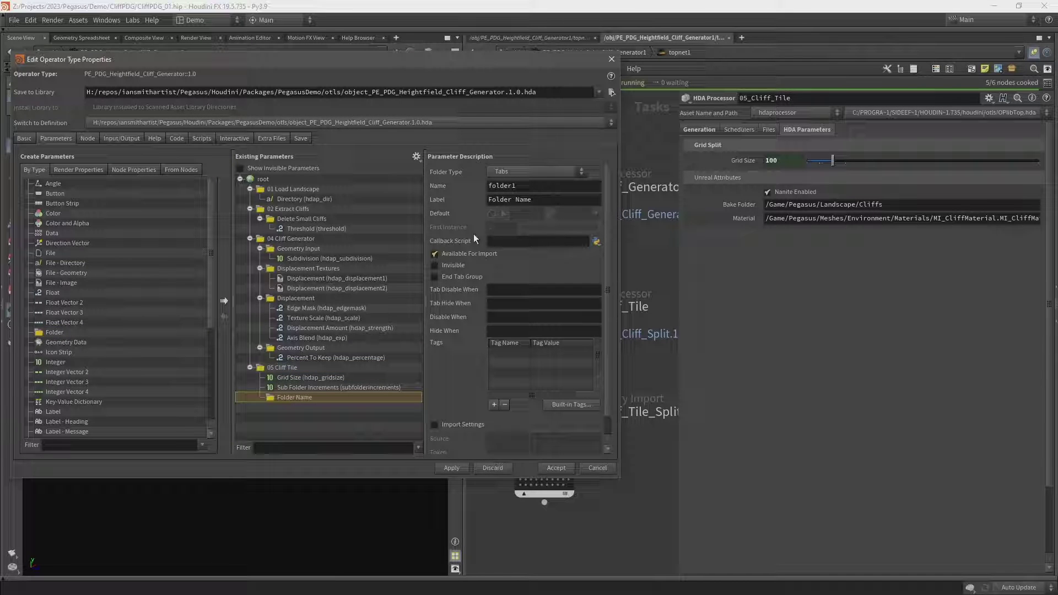
triple_click(545, 199)
type("Unreal Attr")
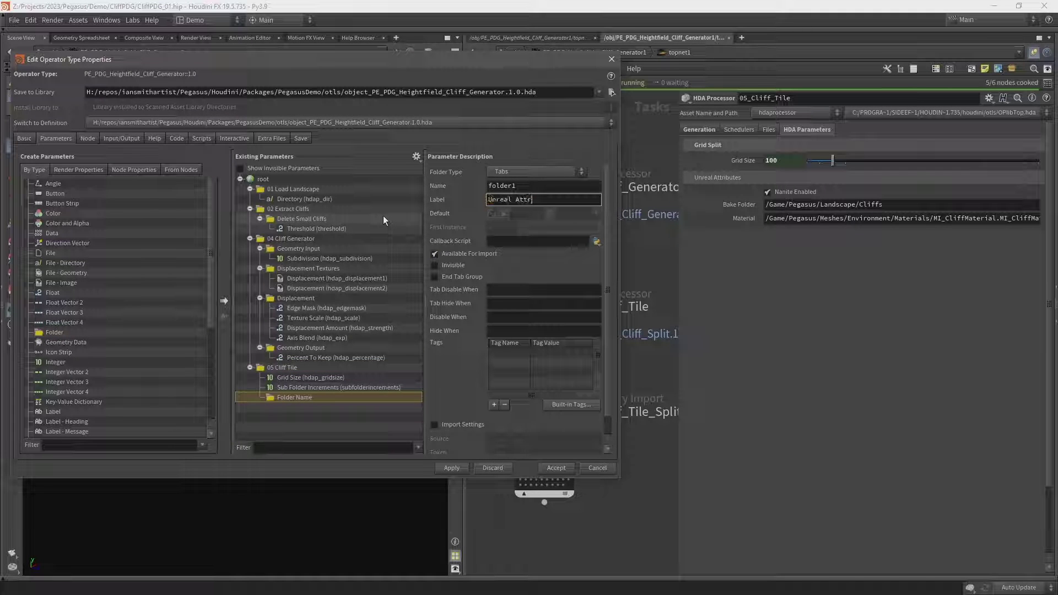
type("ibutes")
key("shift+Tab")
type("unrealattrib")
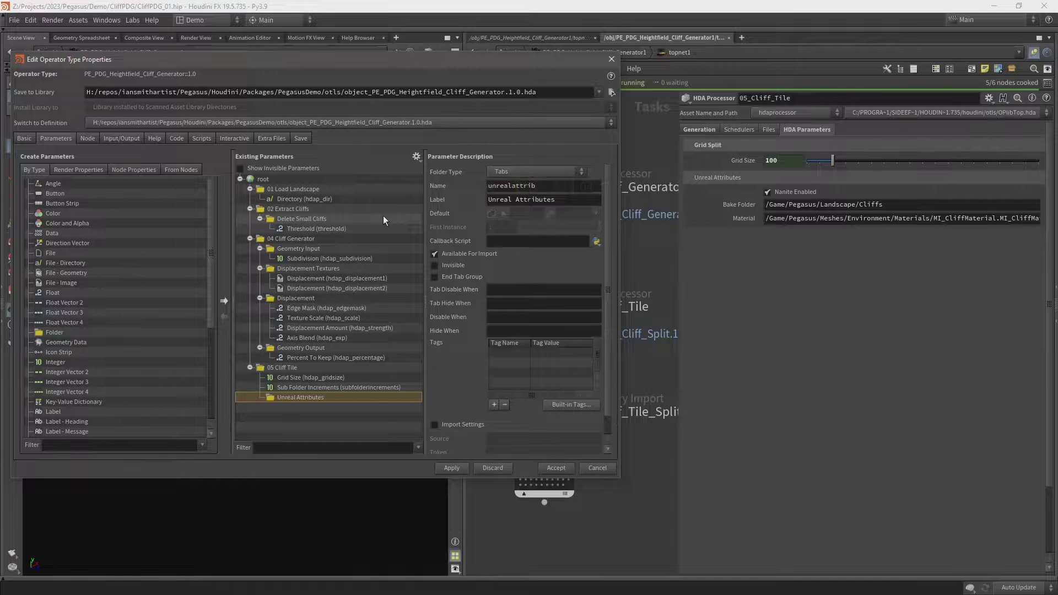
Promote Nanite Enabled, Bake Folder and Material from 05_Cliff_Tile into the Unreal Attributes folder and apply the changes
key("ctrl+z")
left_click_drag(756, 236, 204, 402)
left_click_drag(249, 362, 226, 393)
left_click_drag(744, 218, 210, 398)
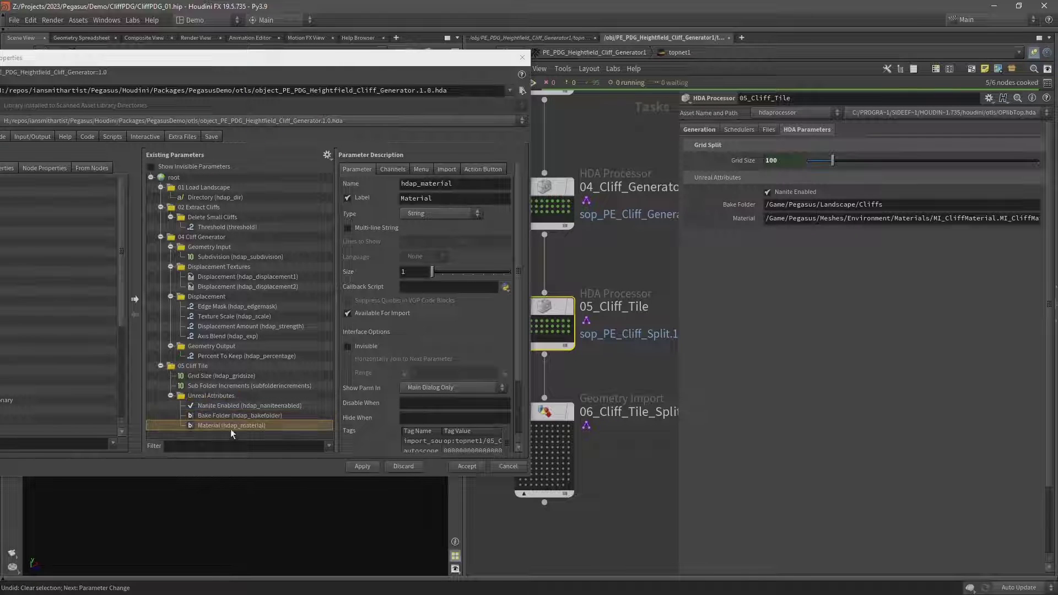
left_click(357, 466)
left_click_drag(500, 56, 443, 70)
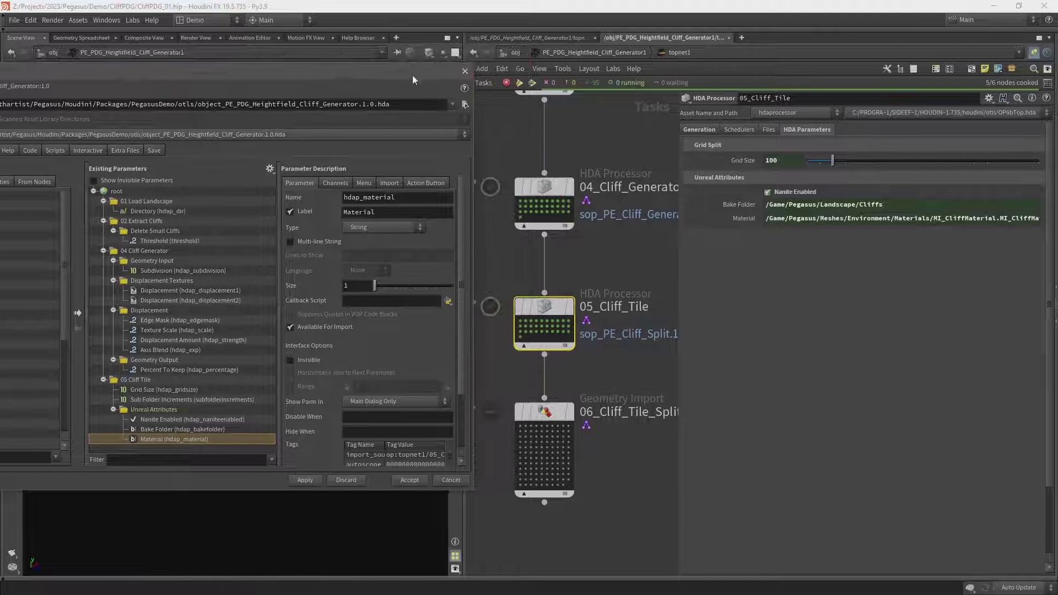
Show the generator node's interface at object level and set its Unreal Attributes folder type to Simple
left_click(517, 49)
key("h")
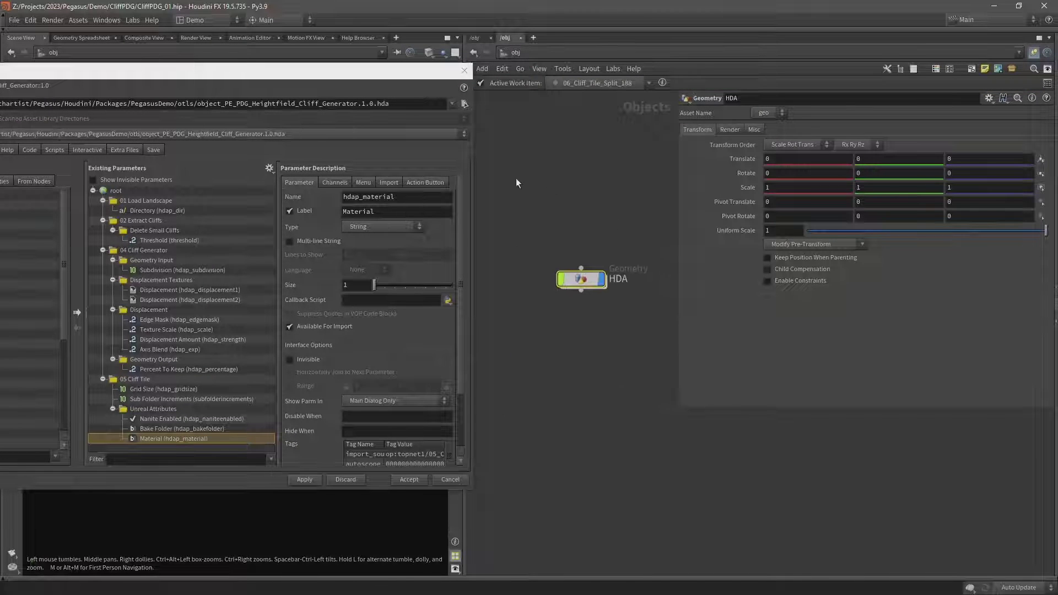
left_click(576, 249)
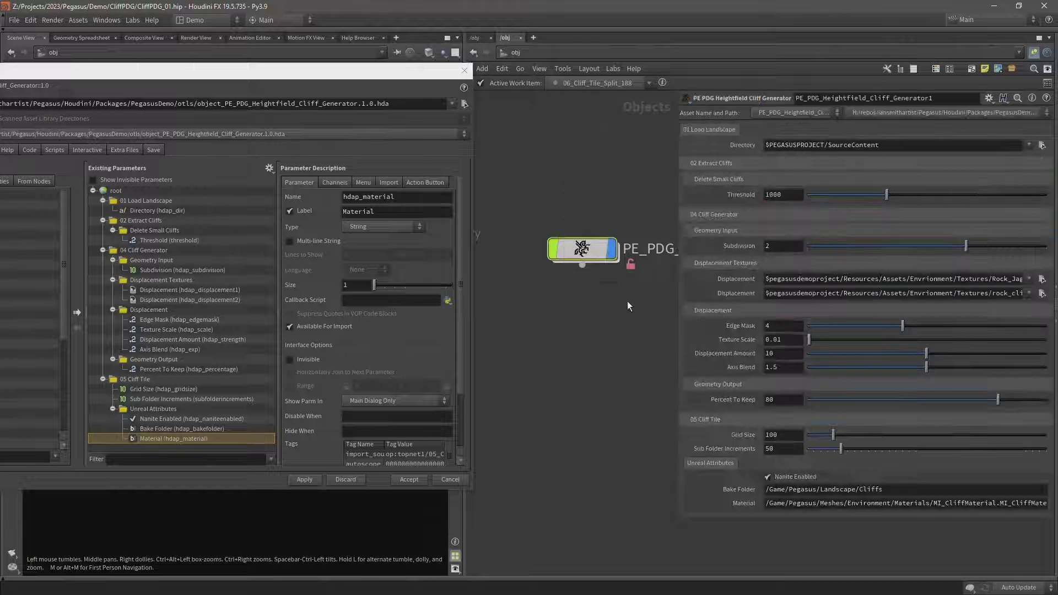
scroll(546, 271, "down", 2)
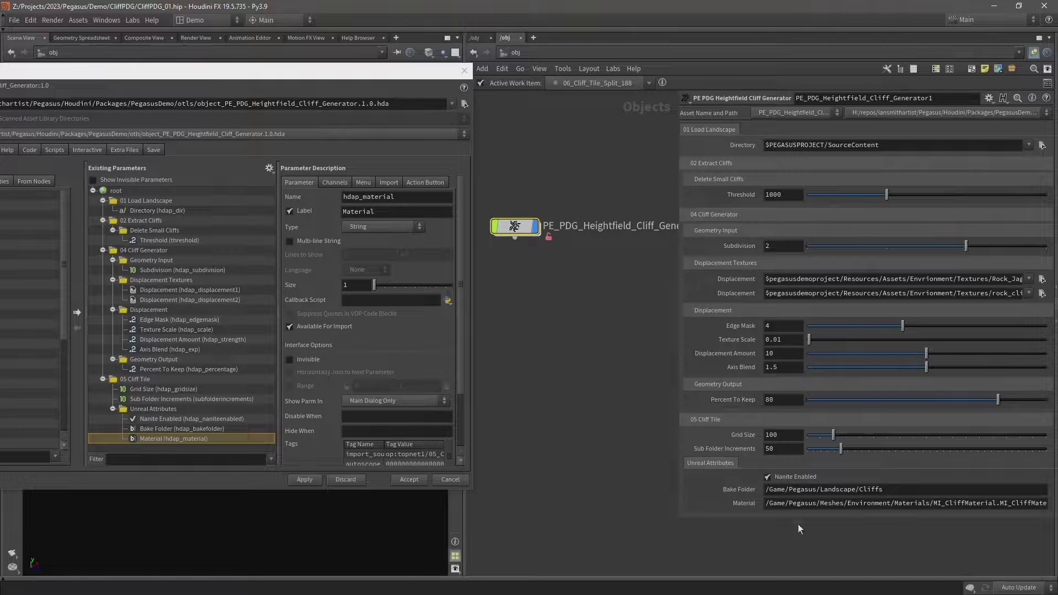
left_click(134, 408)
left_click(395, 187)
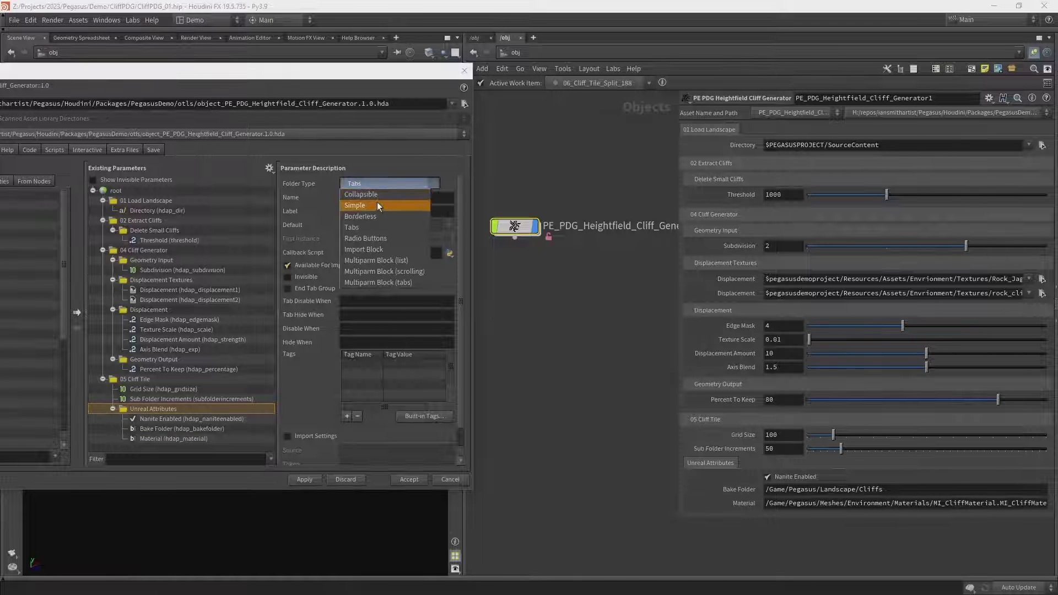
left_click(380, 205)
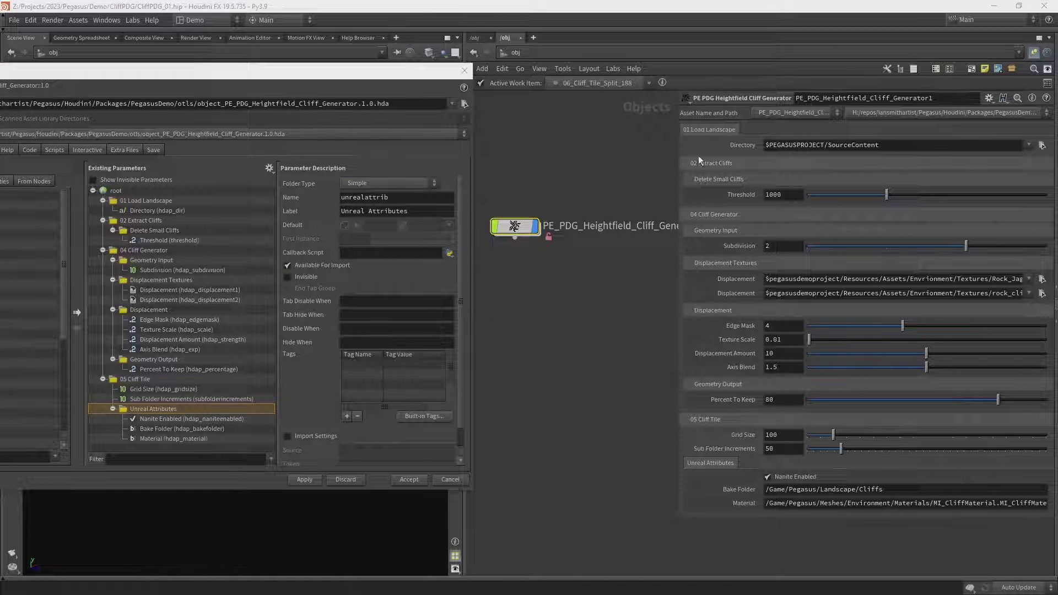
Set the 01 Load Landscape folder type to Simple and apply the changes to the generator asset
left_click(152, 201)
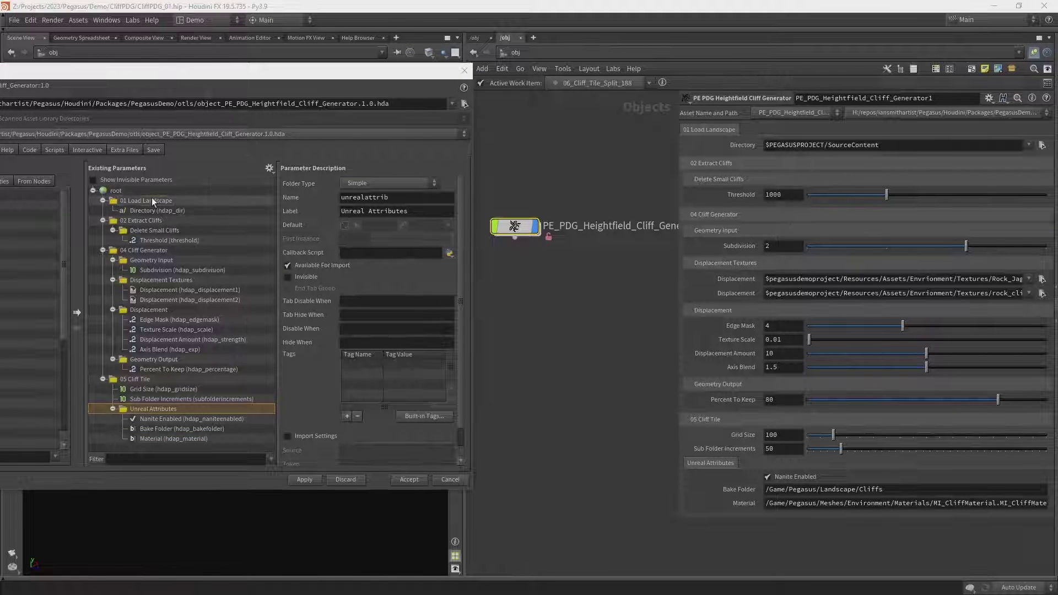
left_click(367, 187)
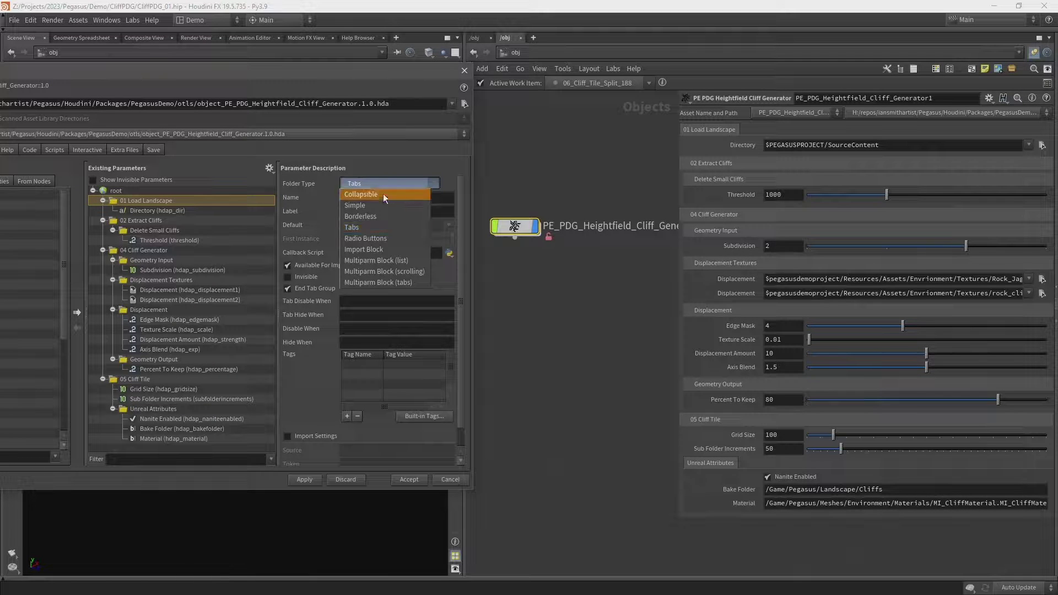
left_click(298, 481)
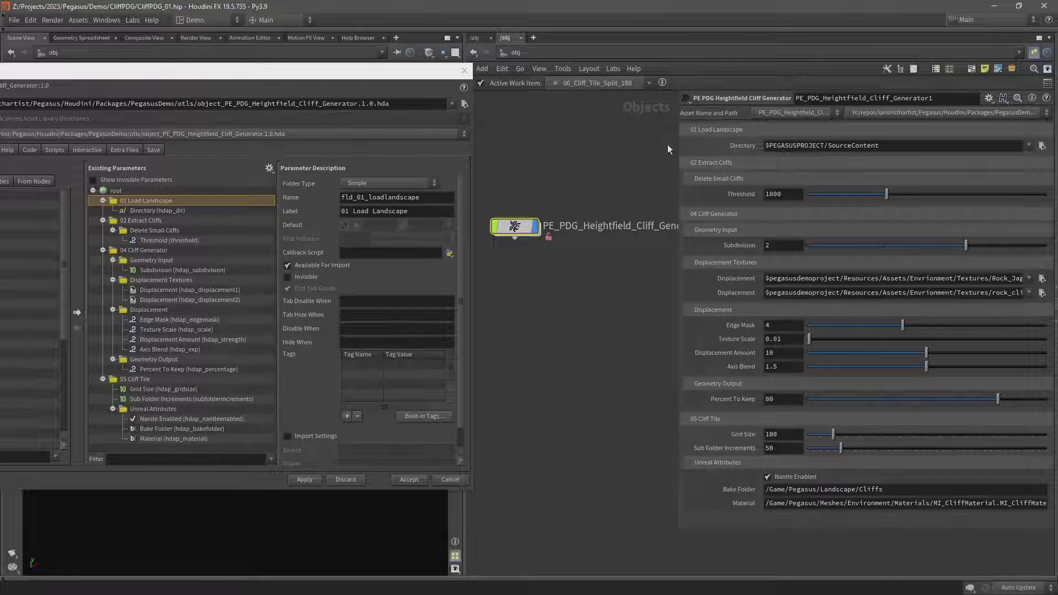
Show topnet1's parameters inside the generator and add a new folder above 01 Load Landscape in the asset's parameter list
left_click_drag(598, 171, 486, 247)
mouse_move(524, 228)
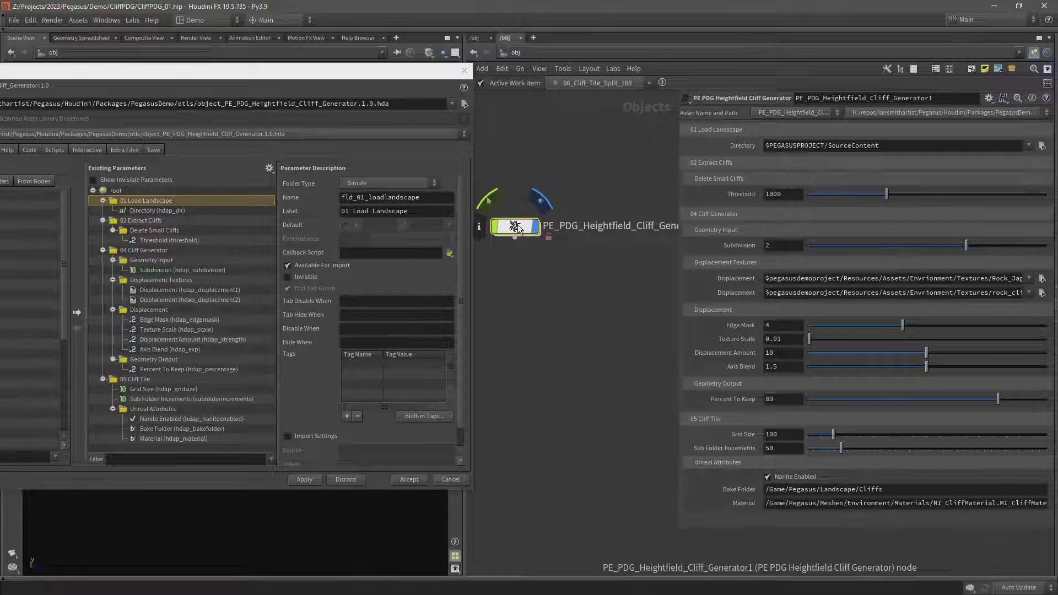
double_click(519, 228)
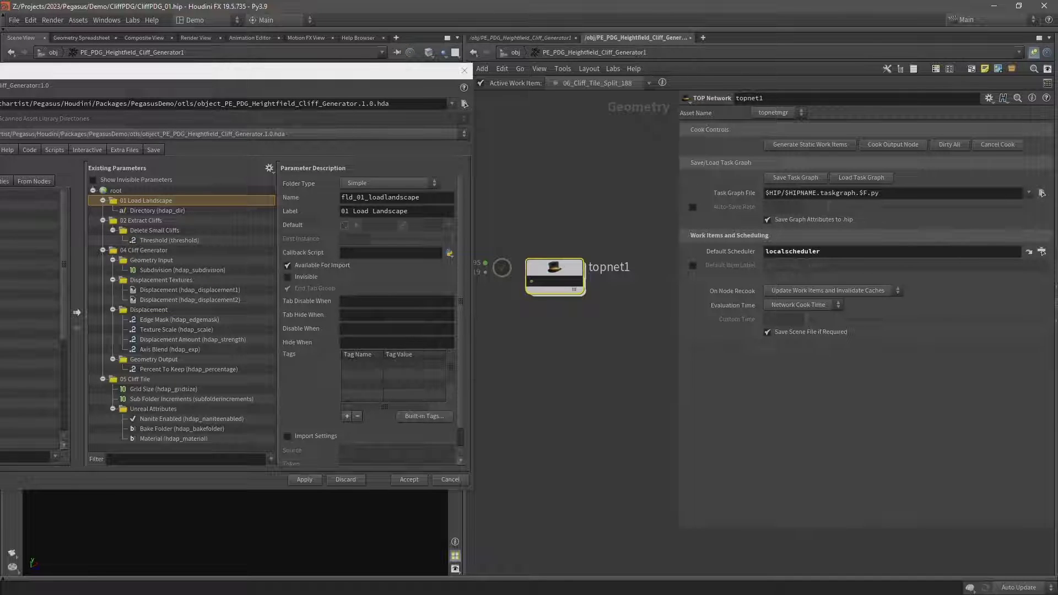
left_click_drag(199, 70, 396, 69)
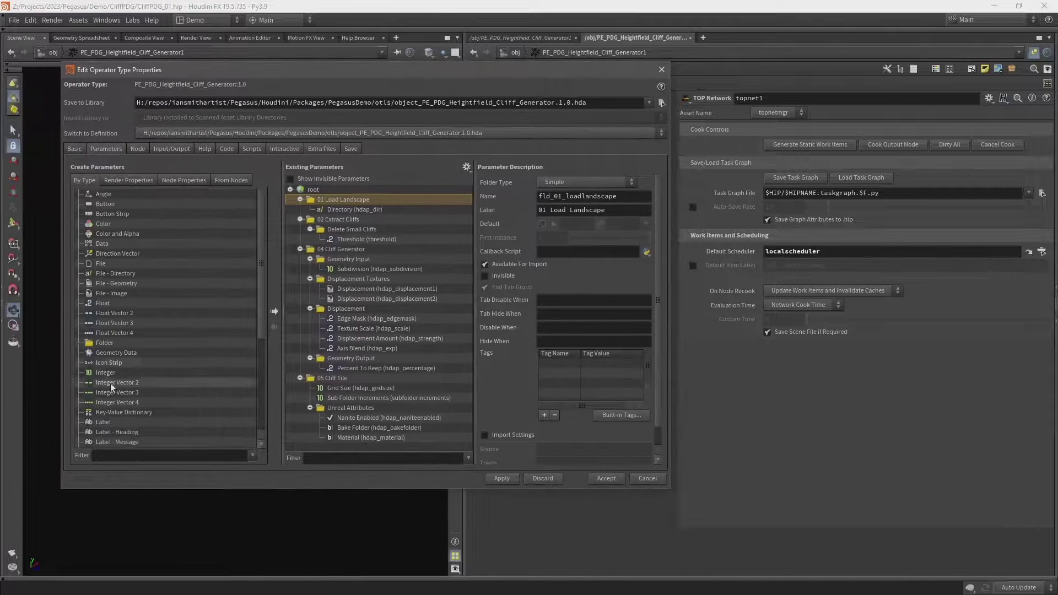
left_click_drag(104, 342, 312, 190)
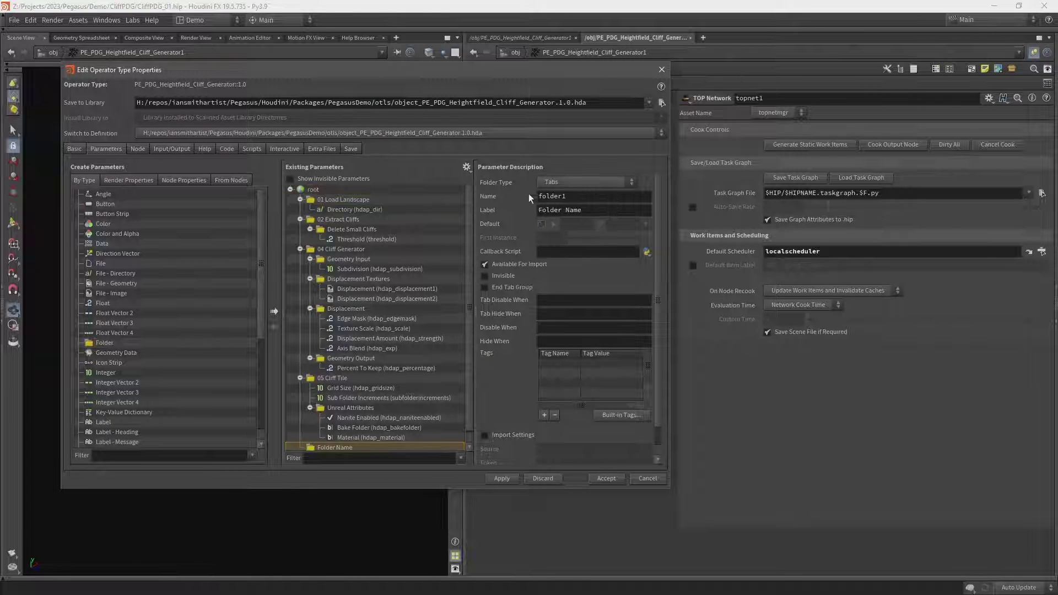
left_click_drag(333, 448, 311, 194)
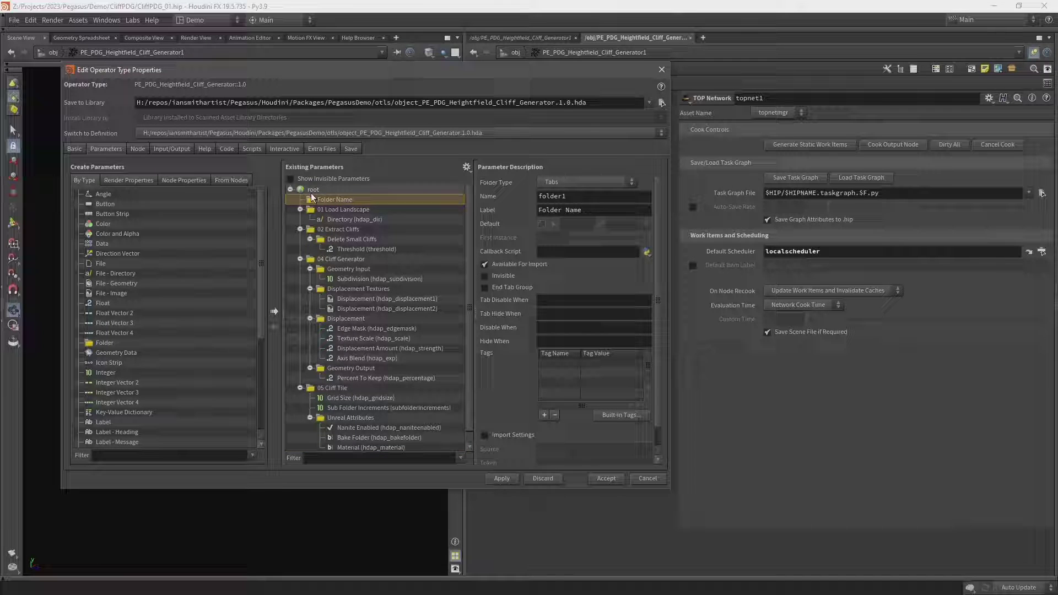
Name the new folder fld_cookcontrols, label it Cook Controls and set its folder type to Collapsible
double_click(569, 195)
type("fld")
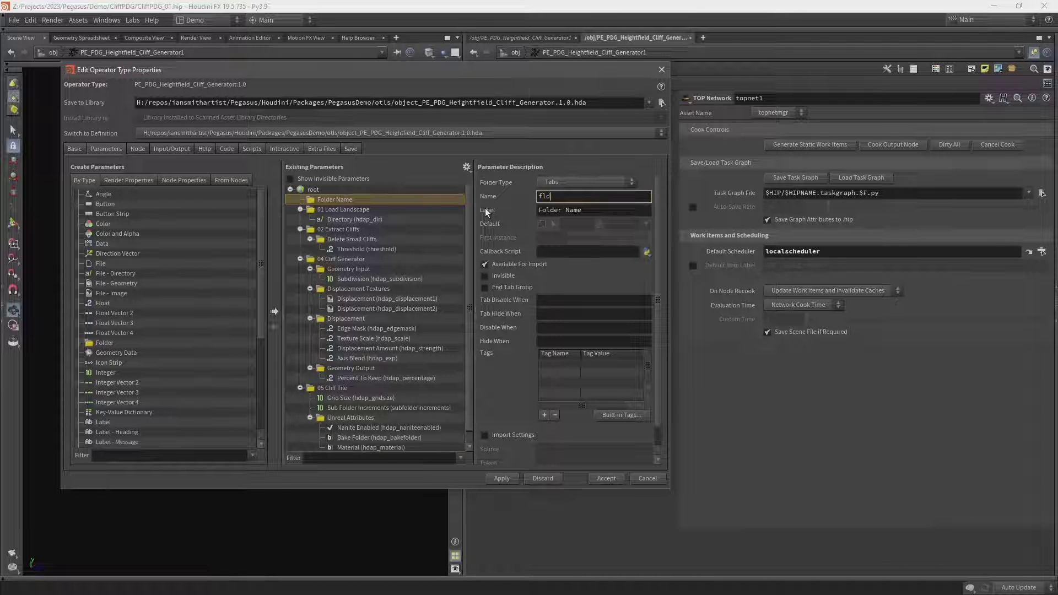
type("_cookcontrols")
key("Tab")
type("Coo")
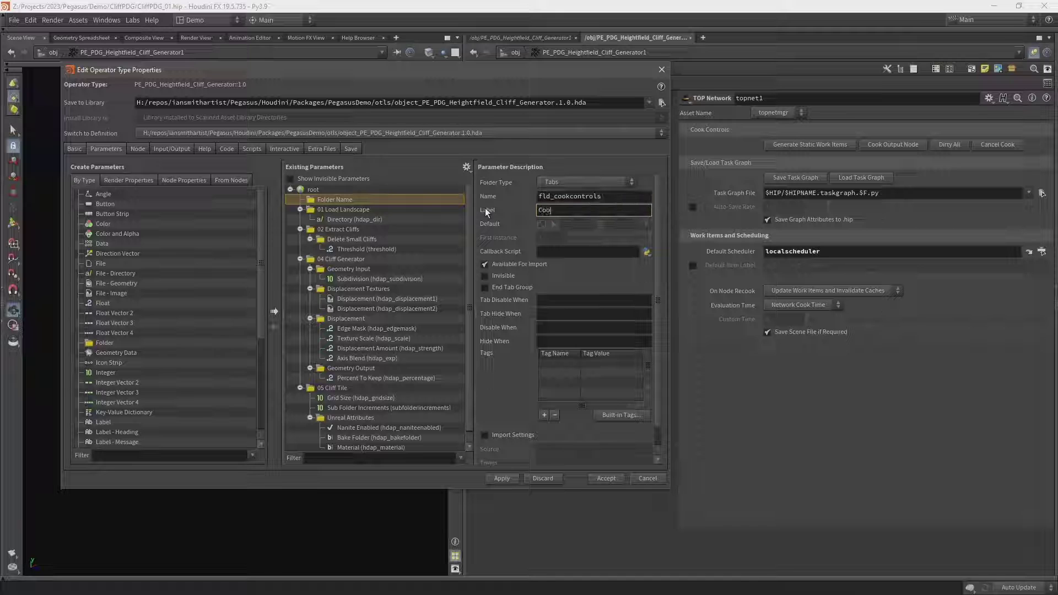
type("k Controls")
key("Return")
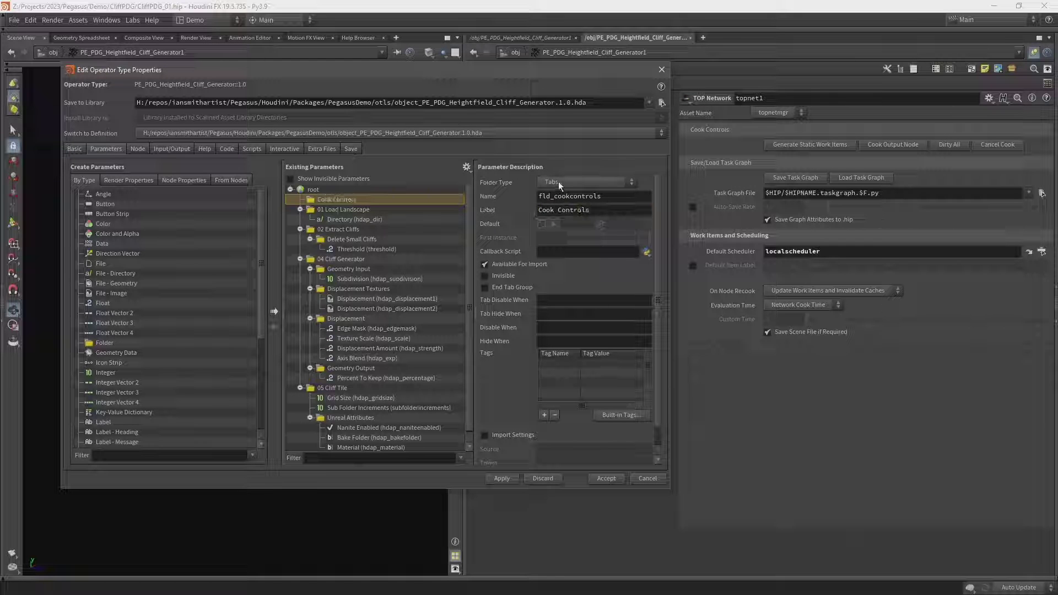
left_click(558, 181)
left_click(581, 194)
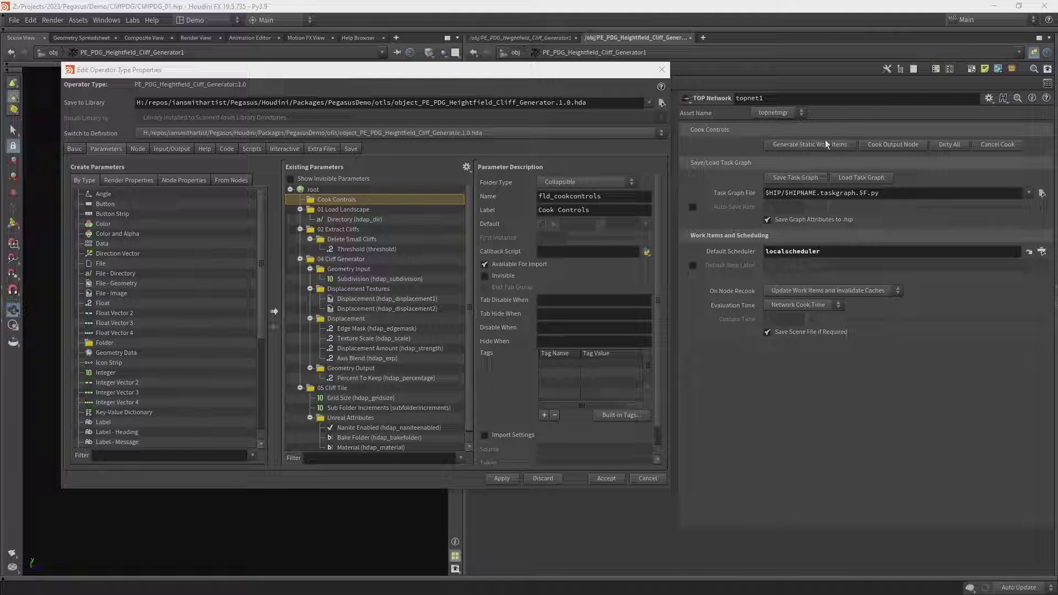
Add topnet1's Generate Static Work Items, Cook Output Node, Dirty All and Cancel Cook buttons to the asset's Cook Controls folder
left_click_drag(795, 147, 333, 202)
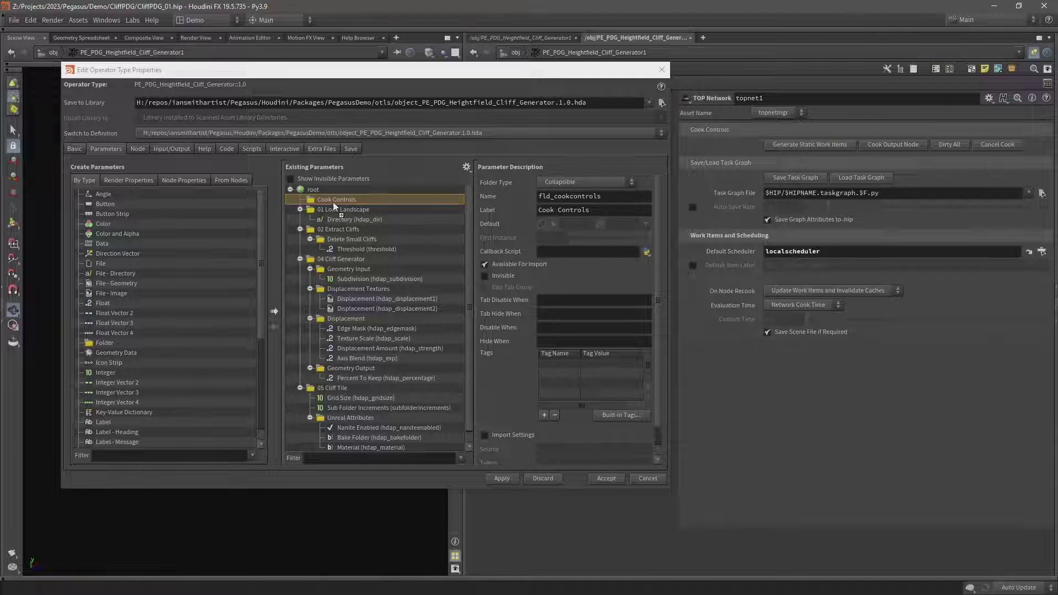
left_click_drag(891, 147, 340, 201)
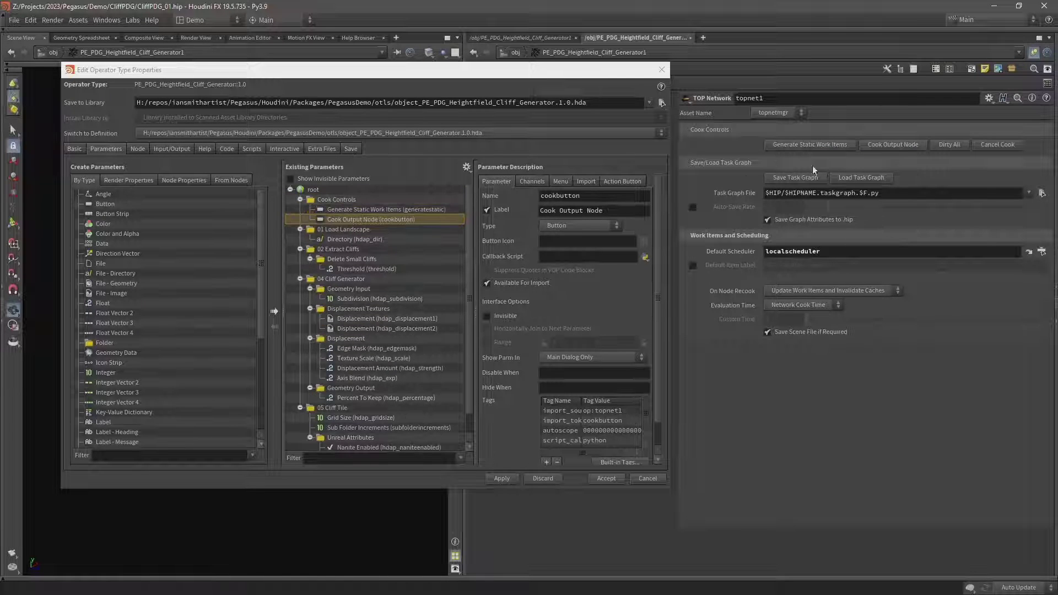
left_click_drag(957, 144, 333, 199)
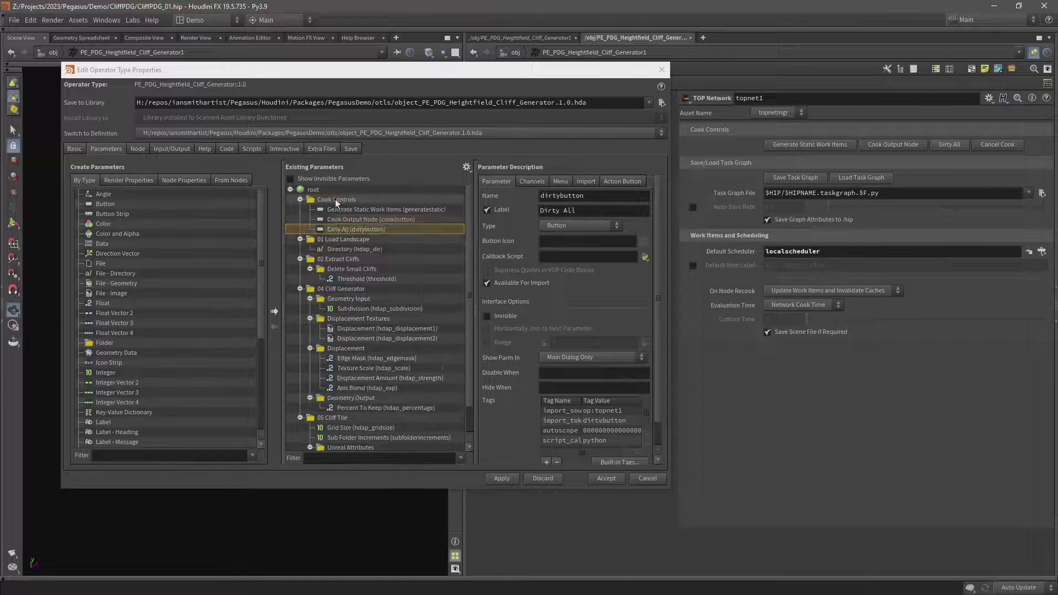
left_click_drag(1019, 141, 335, 200)
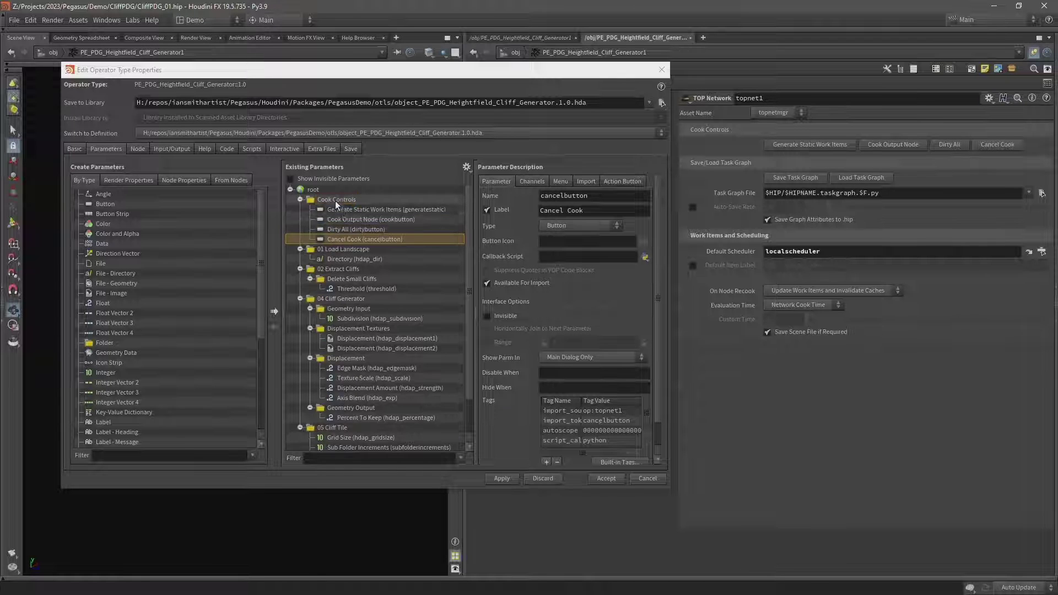
Join the Generate Static Work Items, Cook Output Node and Dirty All buttons horizontally to their next parameters
left_click(347, 212)
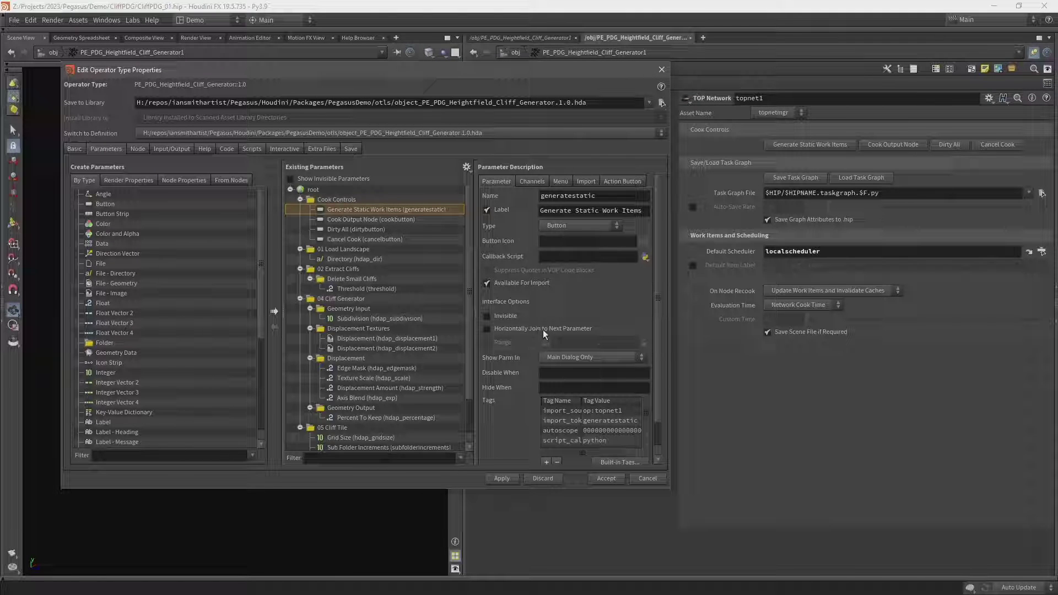
left_click(371, 219)
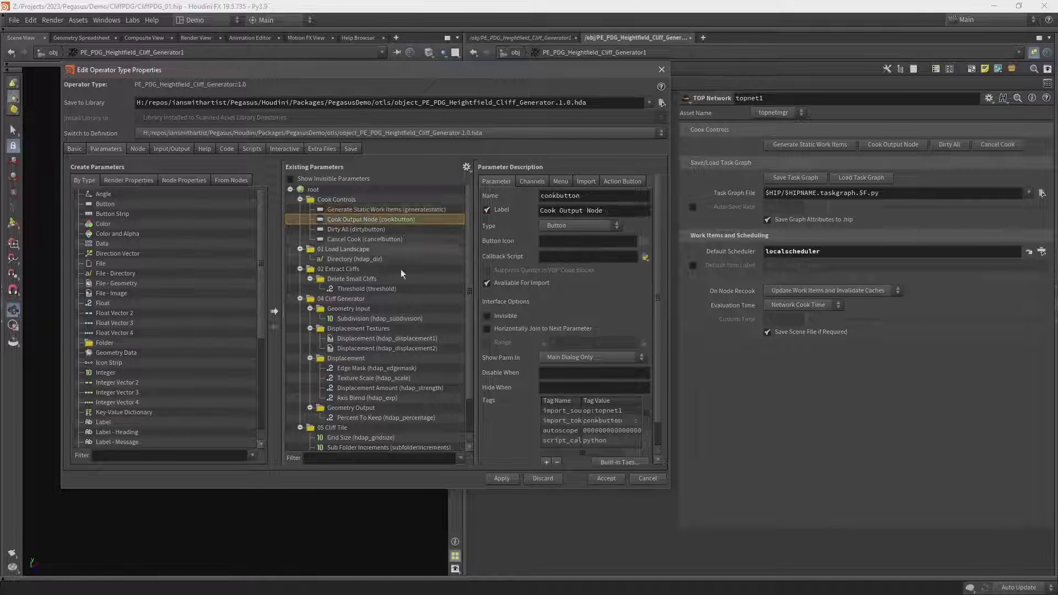
left_click(349, 238)
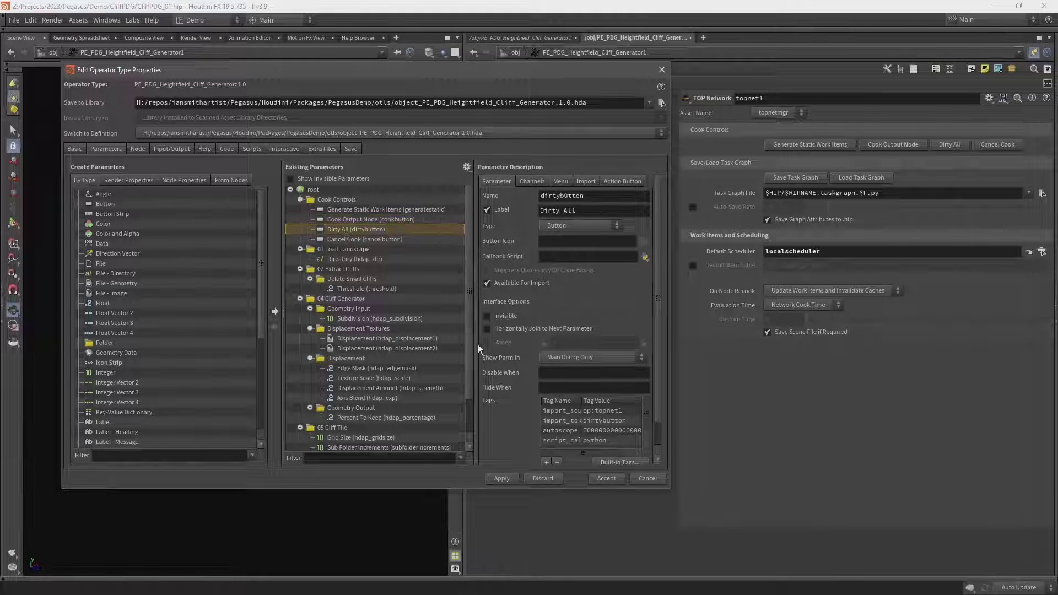
Promote localscheduler's Working Directory from inside topnet1 into the Cook Controls folder and apply the asset changes
left_click_drag(523, 74, 329, 72)
double_click(548, 273)
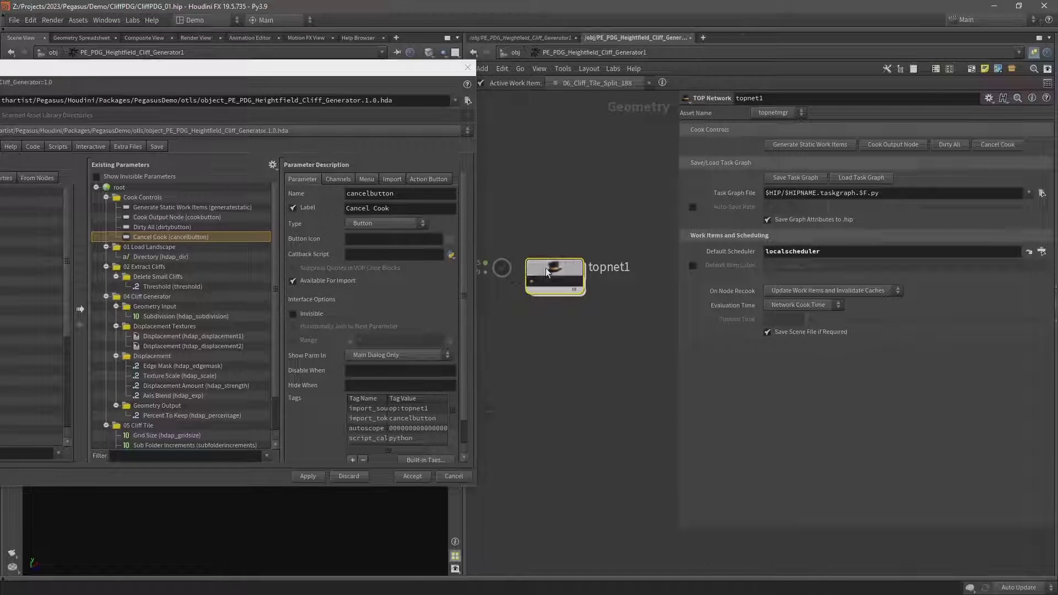
scroll(586, 247, "down", 4)
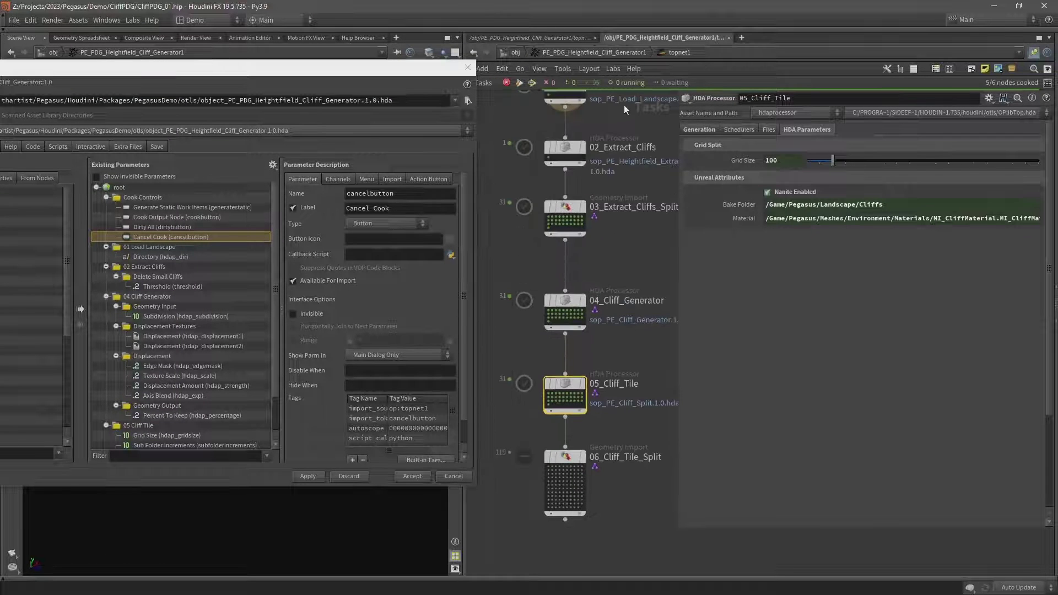
middle_click_drag(627, 111, 627, 367)
left_click_drag(622, 218, 510, 270)
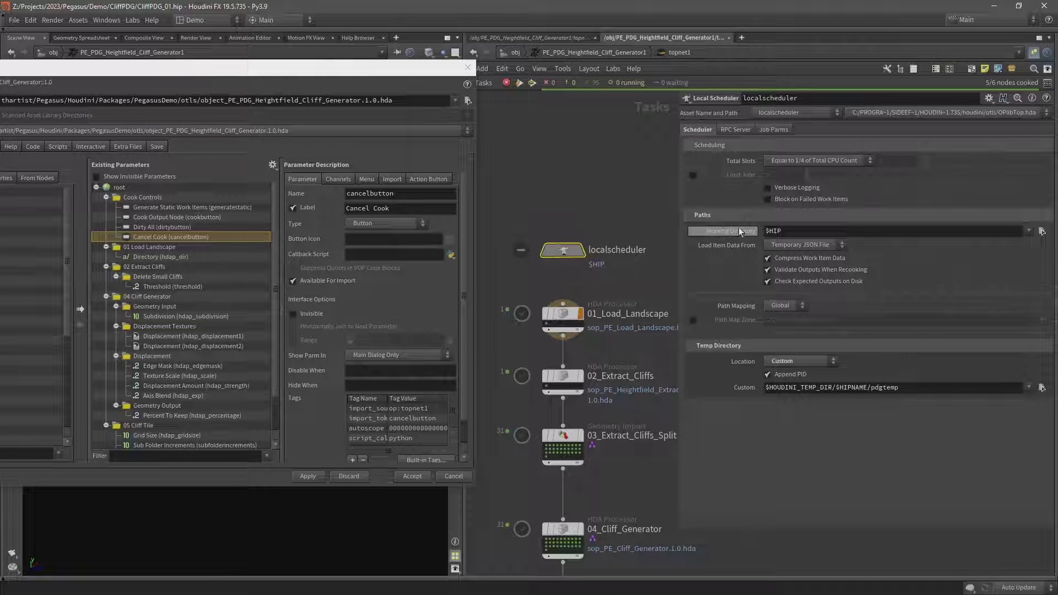
left_click_drag(160, 211, 145, 194)
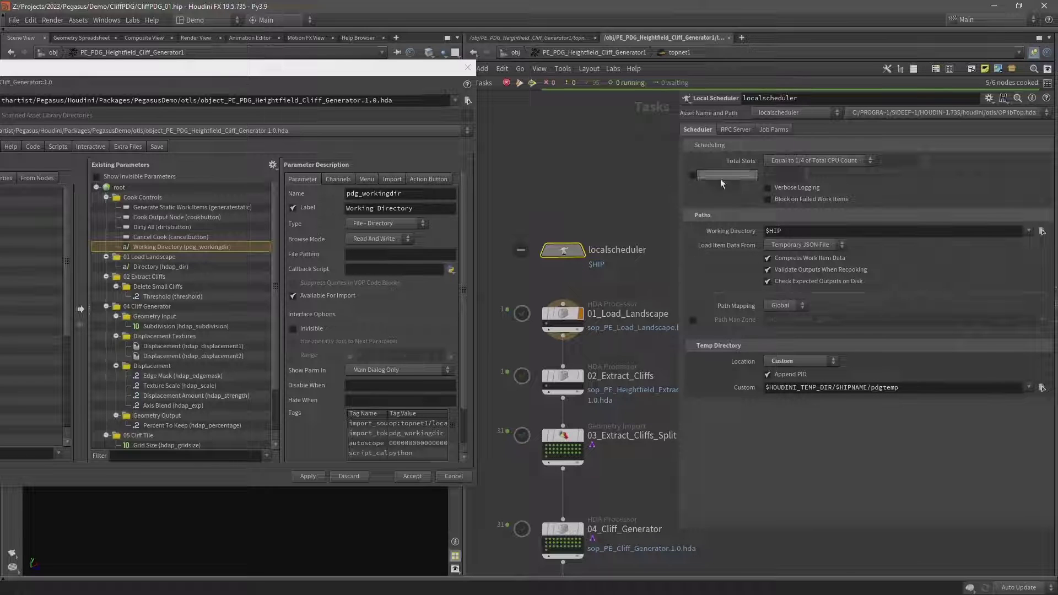
scroll(606, 330, "down", 3)
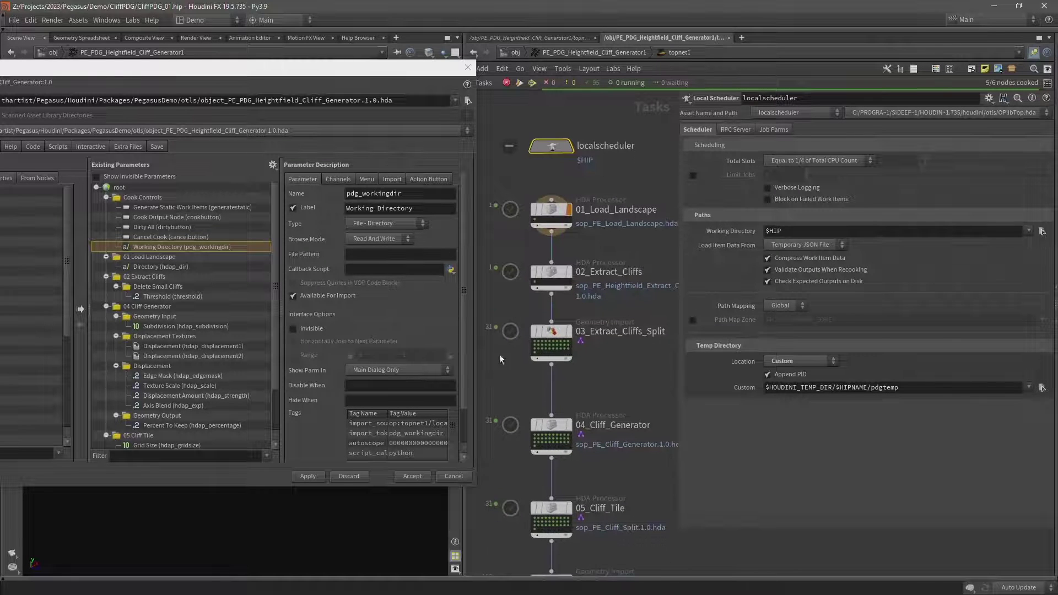
left_click(307, 476)
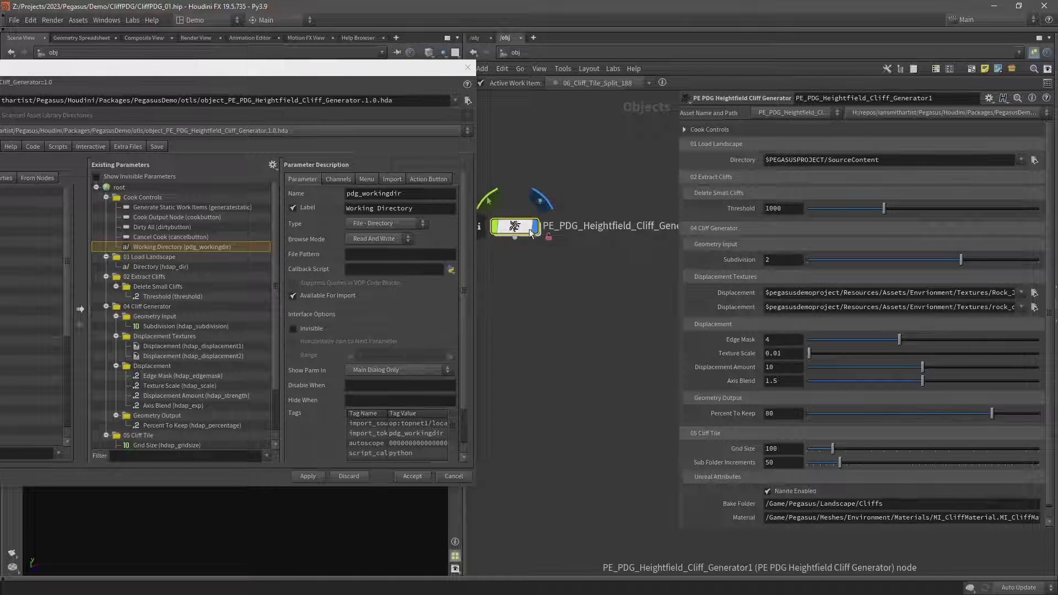
Check the Cook Controls folder on the generator node at object level, collapse it again and save the scene
left_click(685, 130)
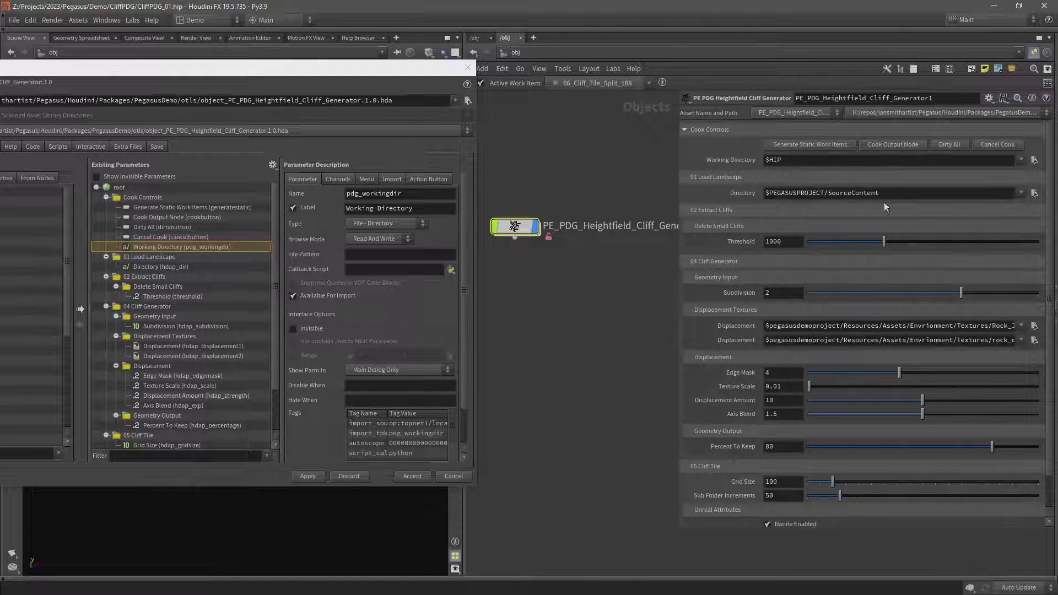
left_click(696, 129)
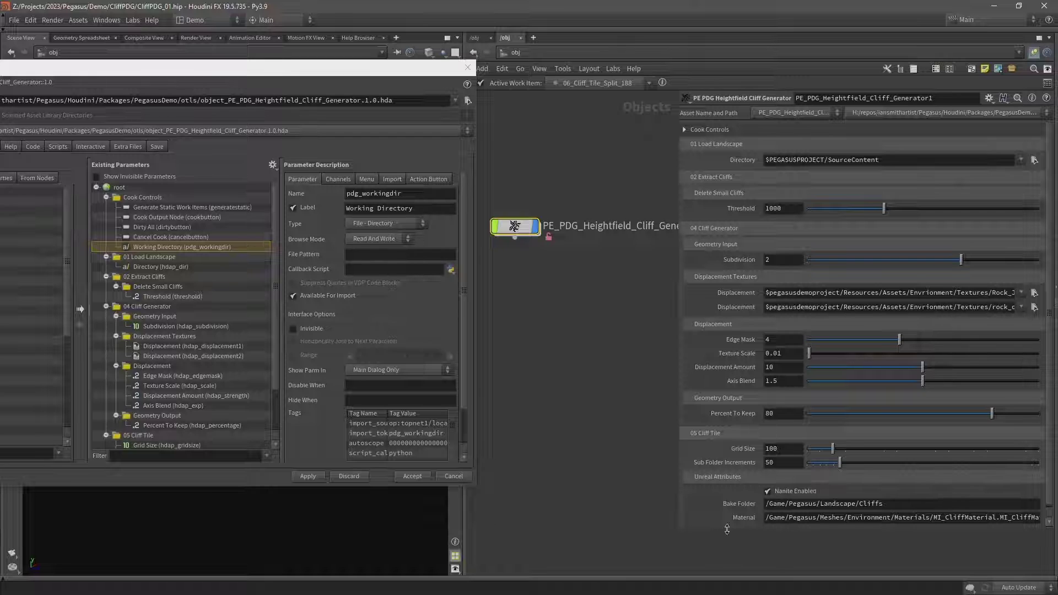
left_click_drag(727, 529, 731, 557)
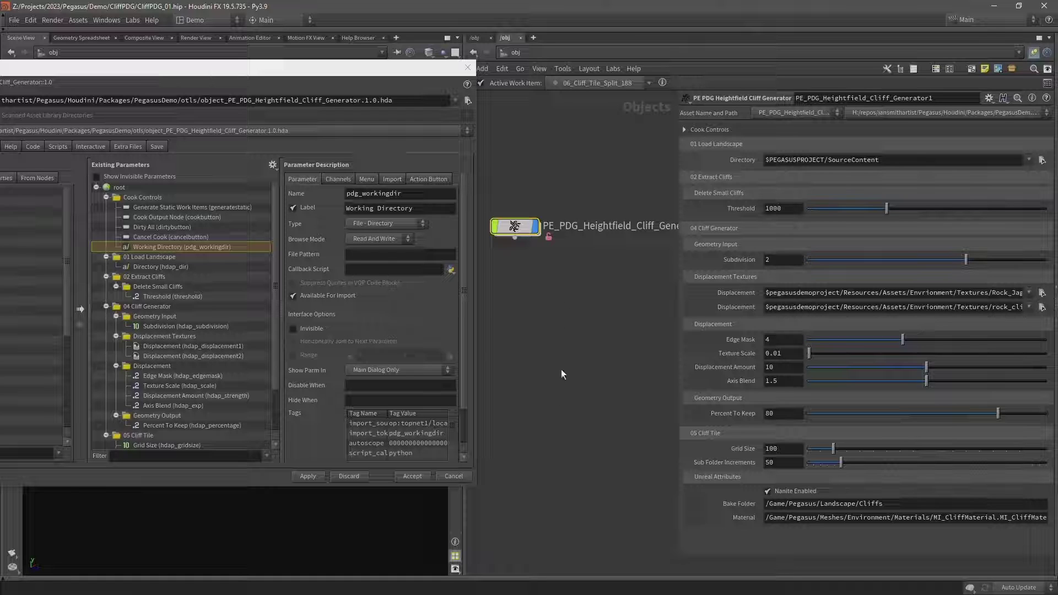
key("ctrl+s")
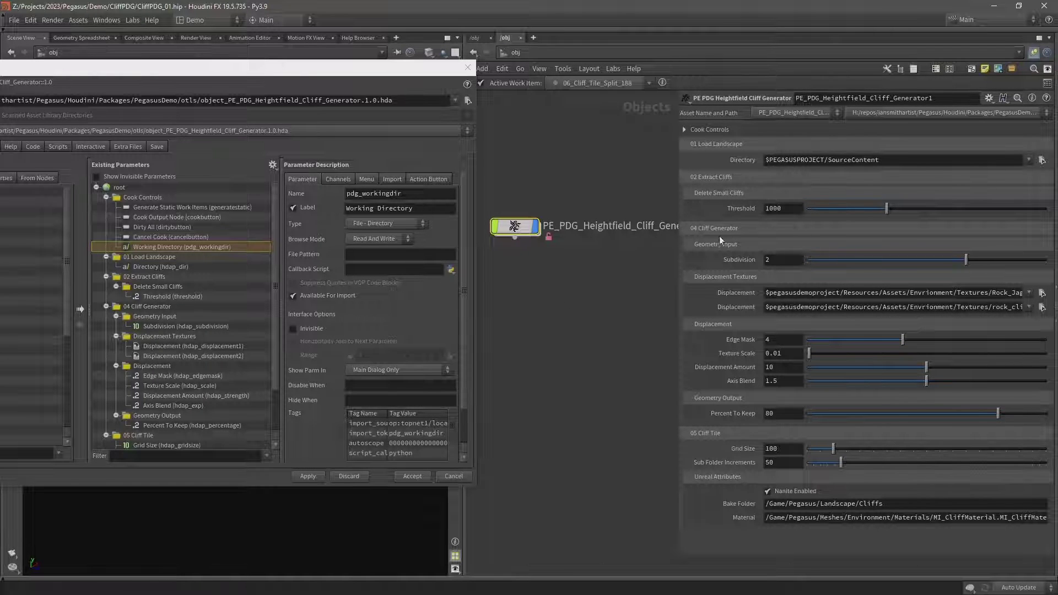
Add an output node inside topnet1, wired to 06_Cliff_Tile_Split and placed directly below it
double_click(521, 229)
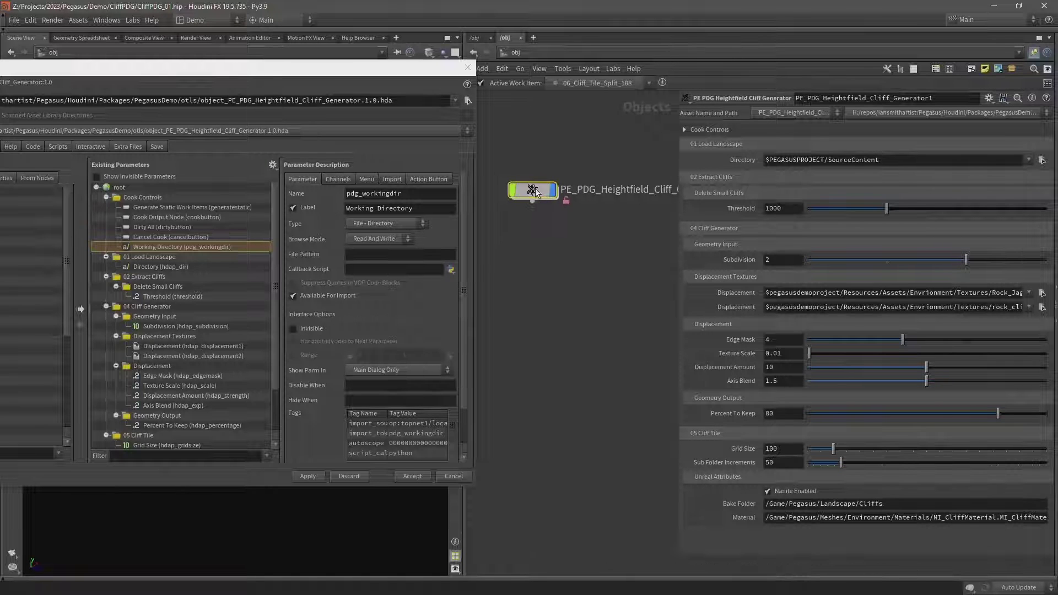
double_click(555, 268)
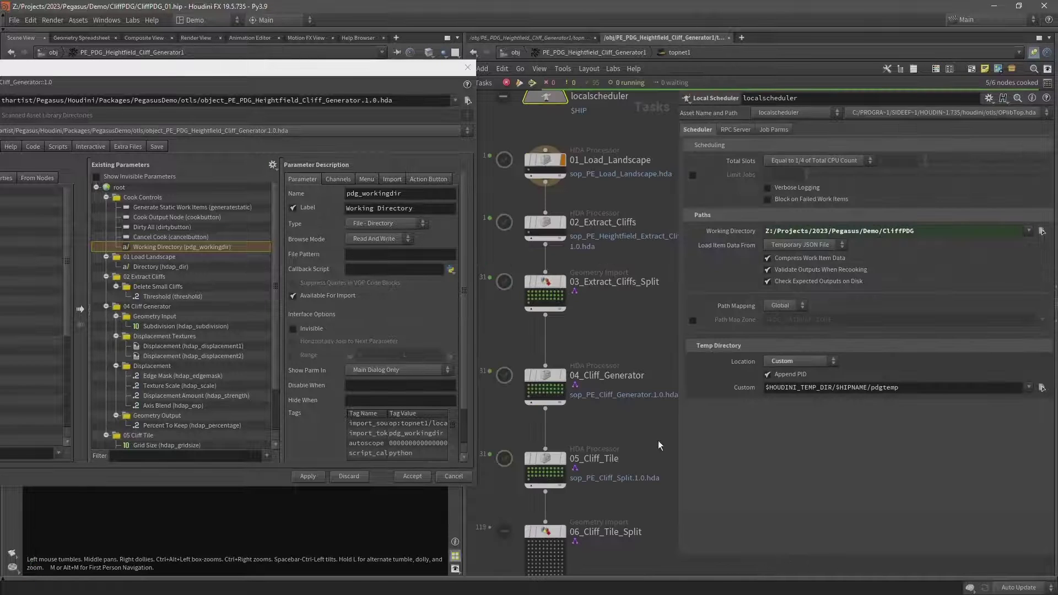
scroll(660, 445, "down", 5)
left_click(548, 345)
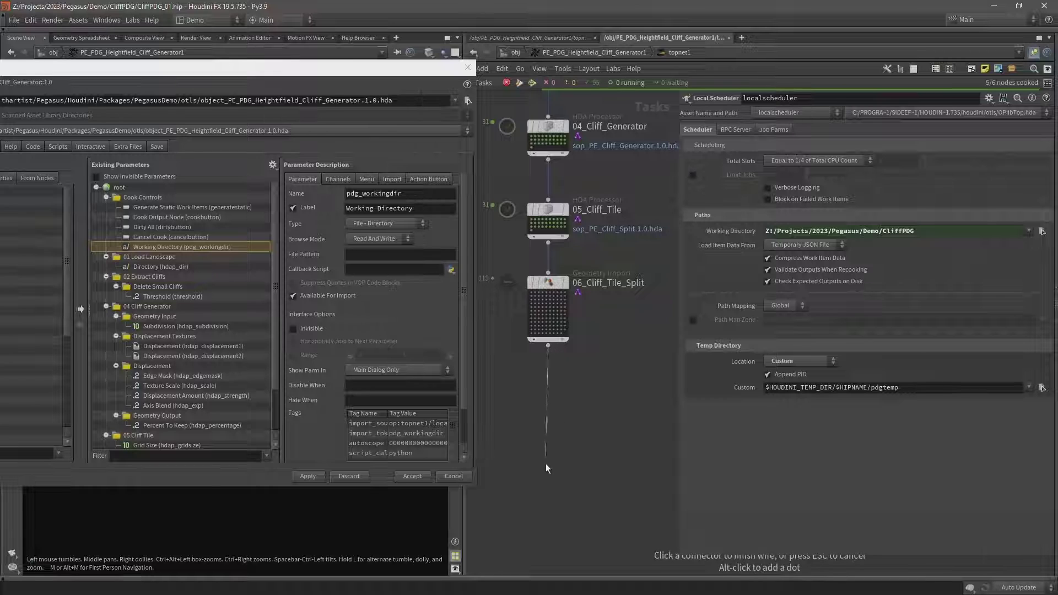
left_click(525, 460)
type("output")
key("Return")
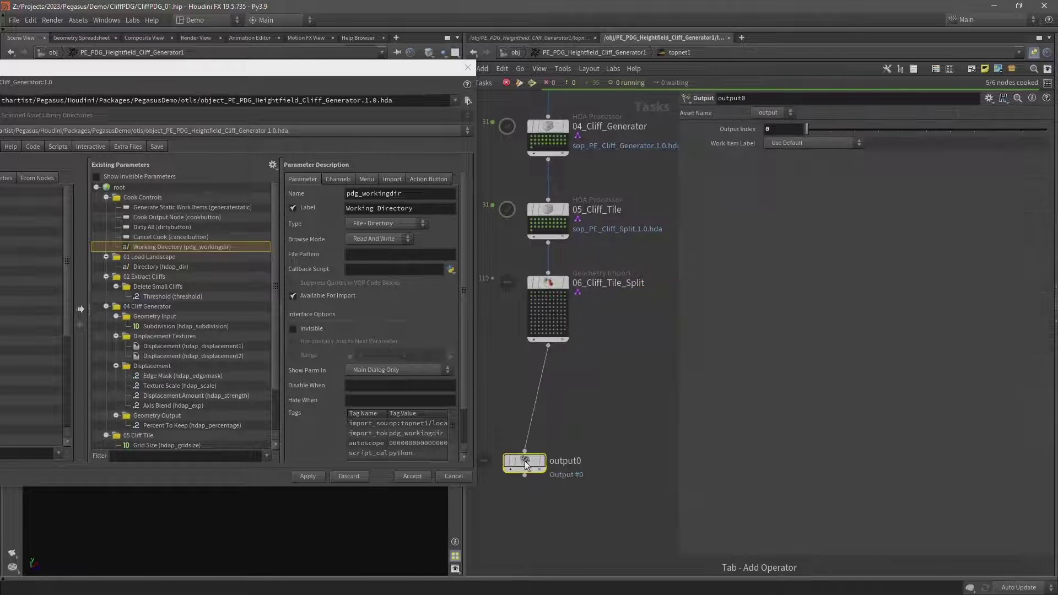
left_click_drag(524, 461, 558, 393)
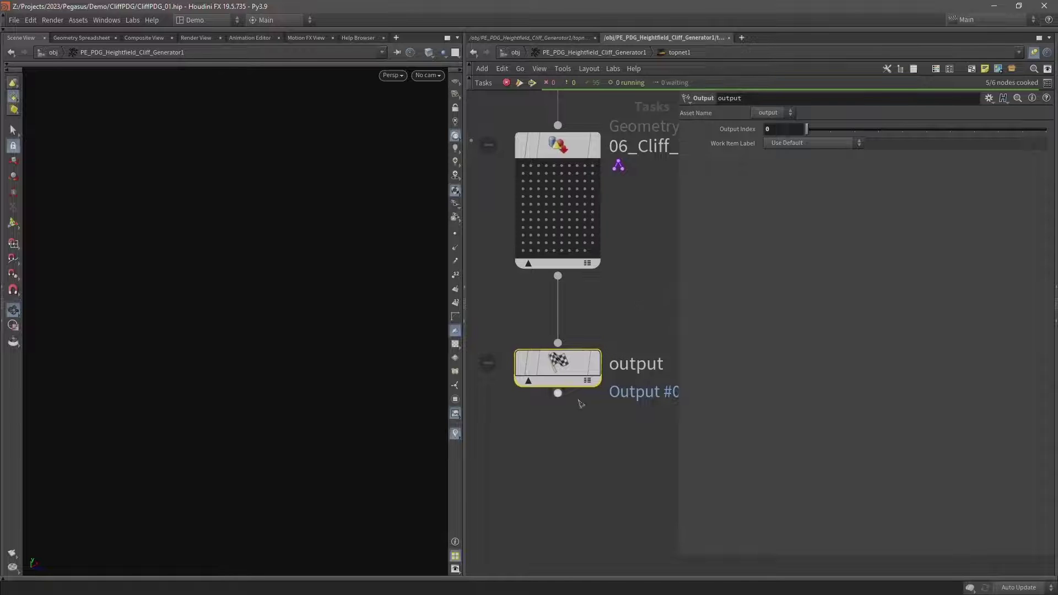
Rename the output node in topnet1 to HE_OUT and save the scene
middle_click_drag(610, 418, 597, 422)
left_click_drag(680, 338, 723, 337)
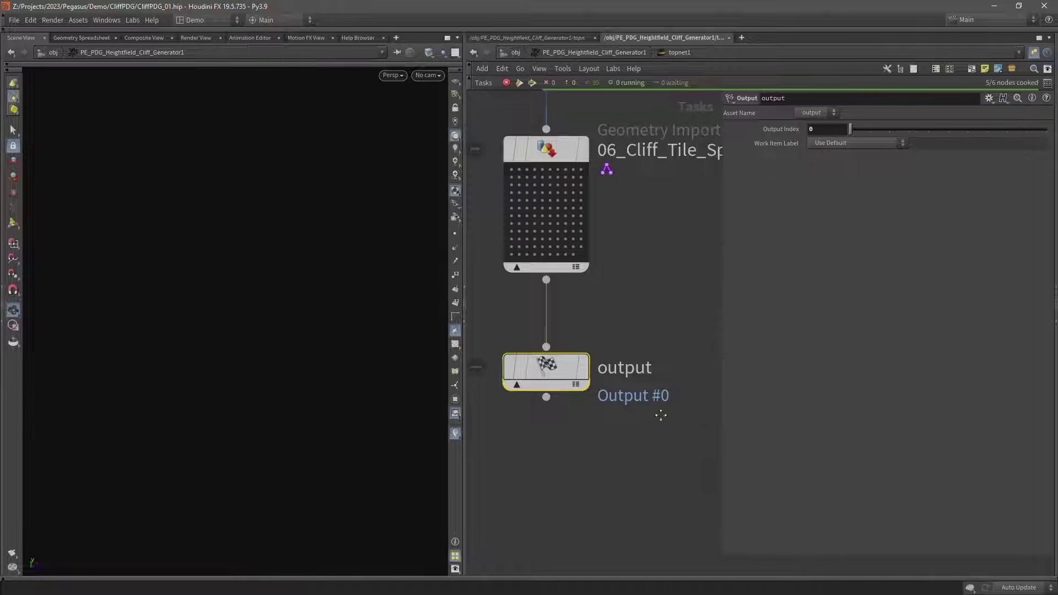
double_click(660, 362)
type("HE")
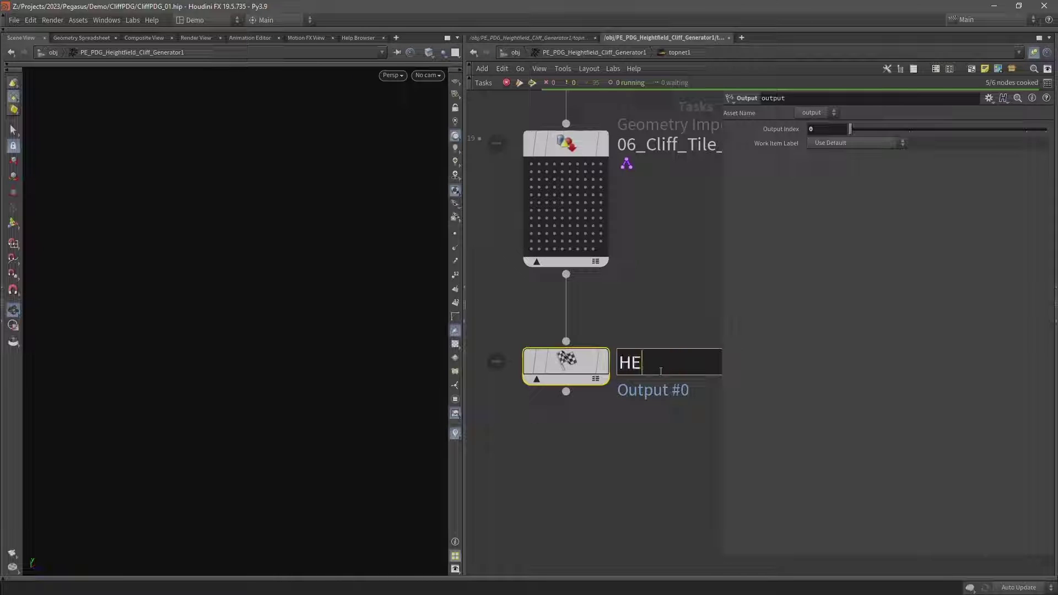
type("_OUT")
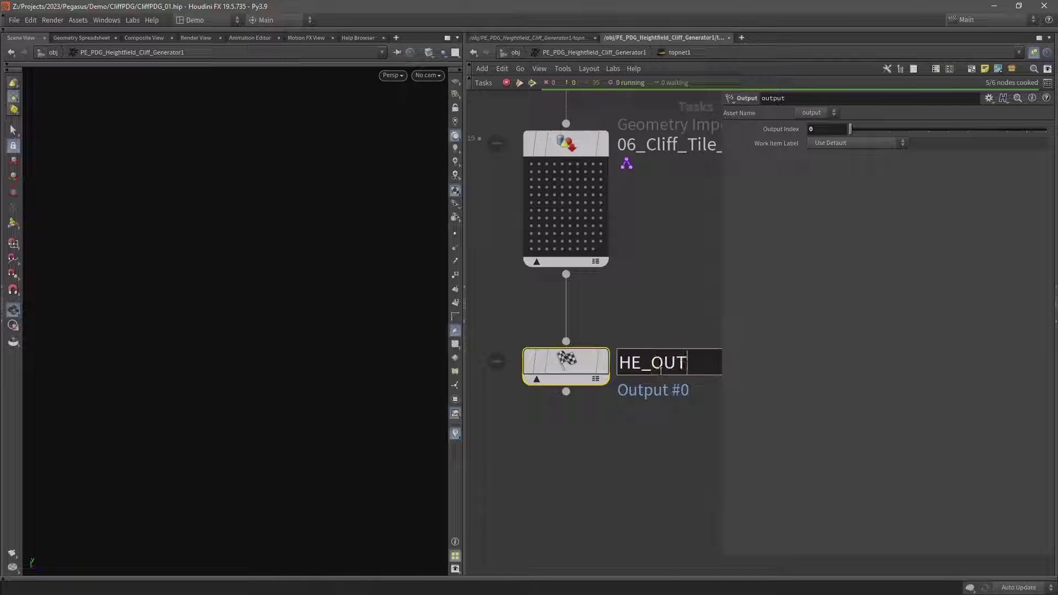
key("Return")
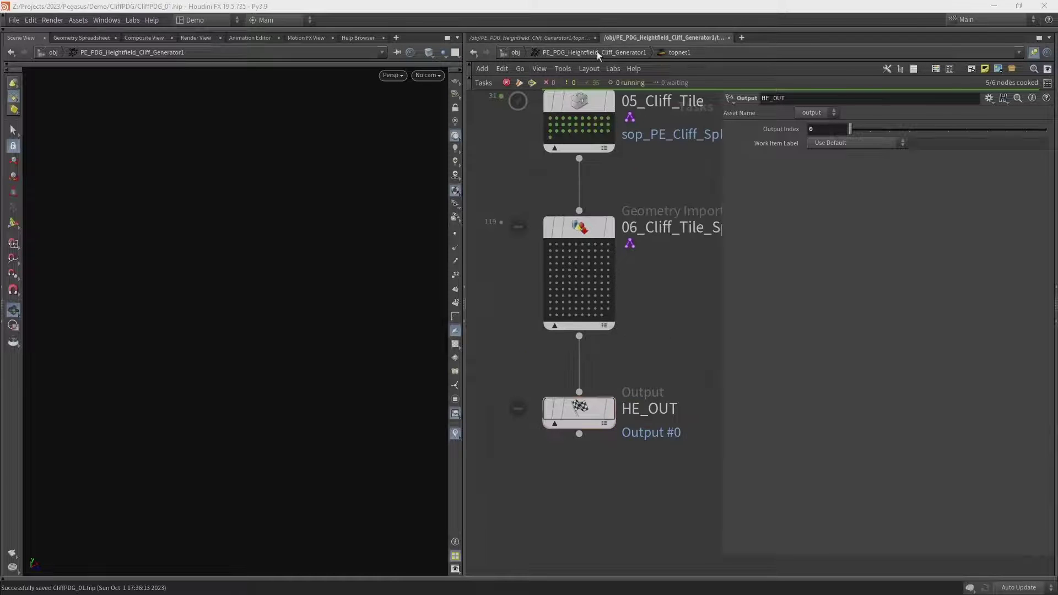
Return to object level and save the node type of PE_PDG_Heightfield_Cliff_Generator1
left_click(588, 50)
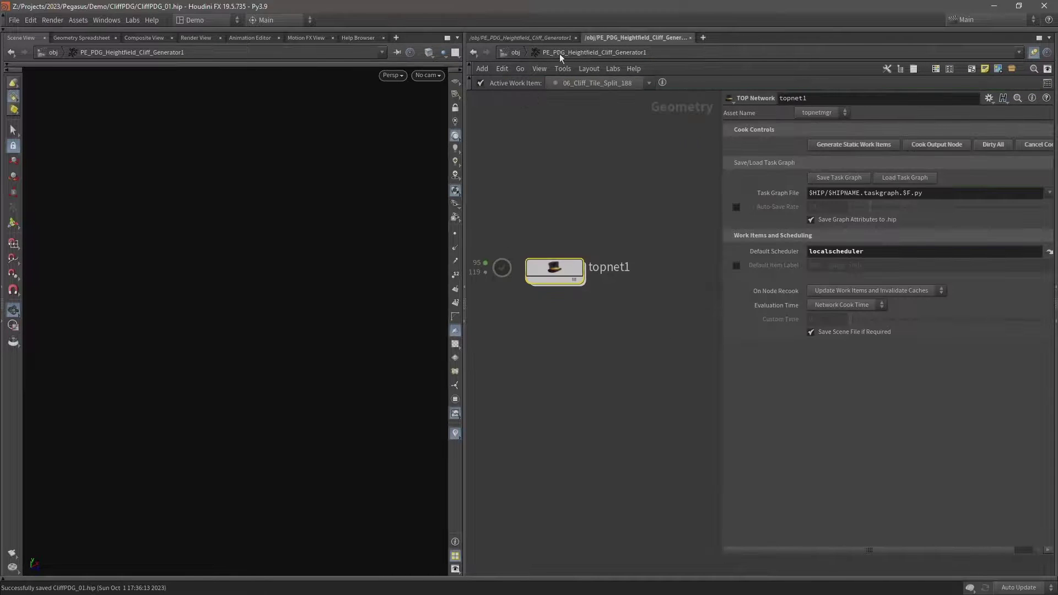
left_click(515, 55)
right_click(541, 235)
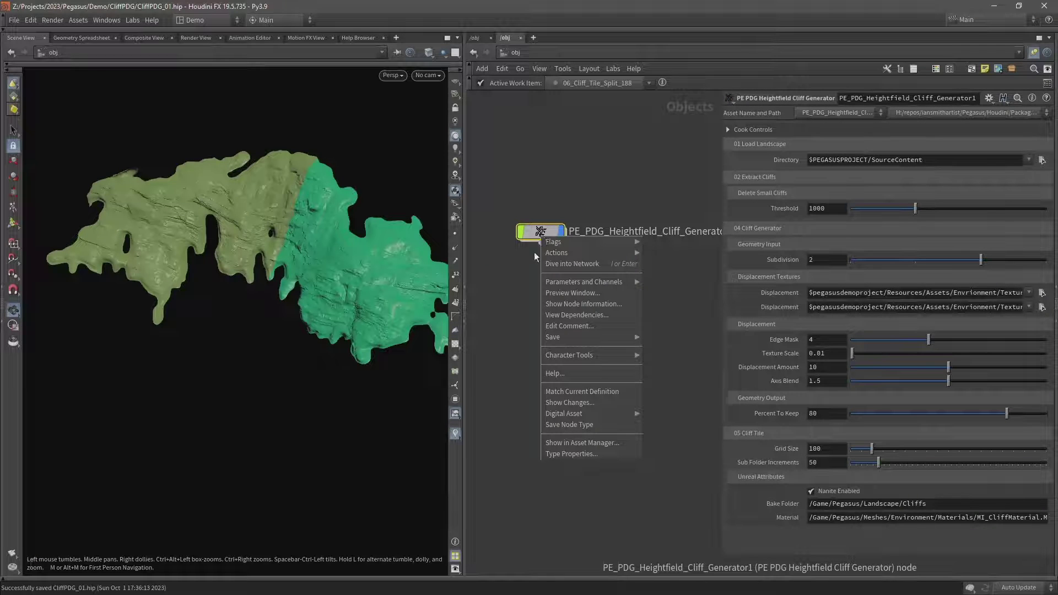
left_click(570, 426)
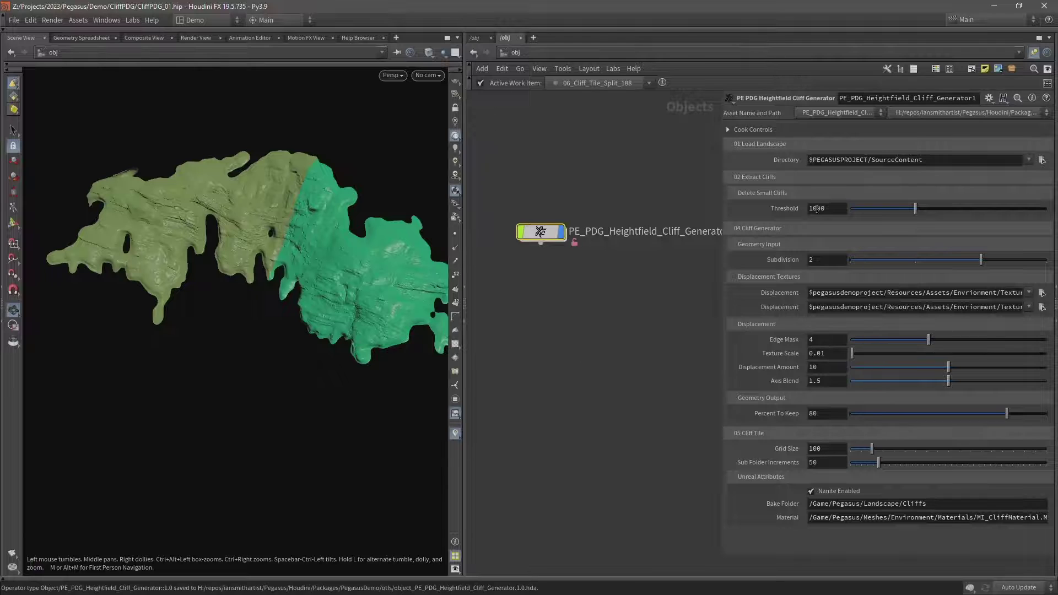